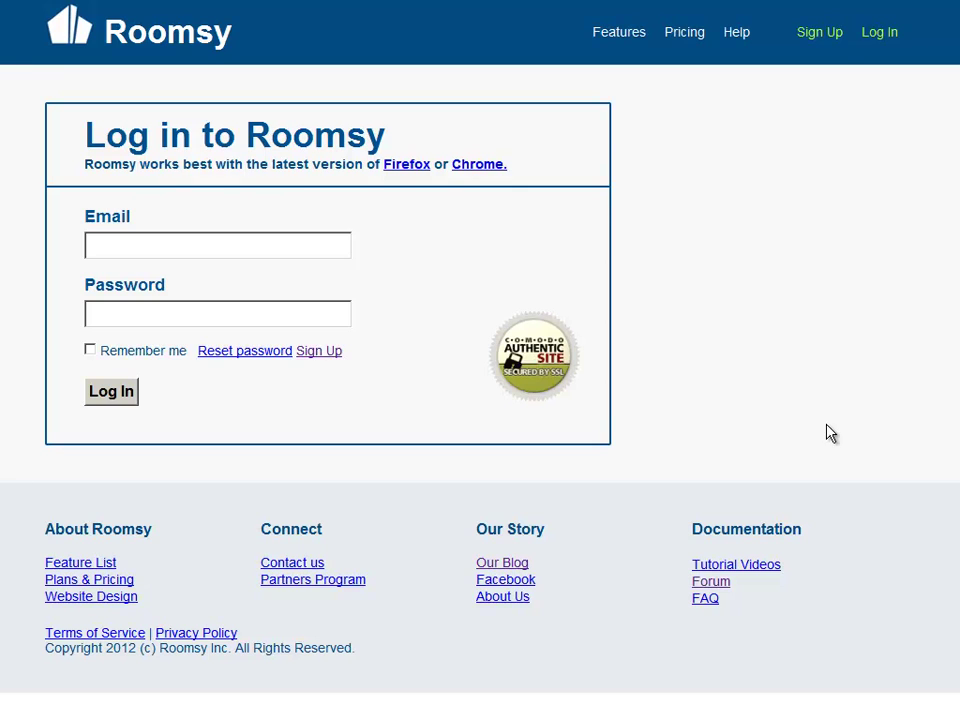
# Sign in to Roomsy with the suggested login e-mail and the account password.
pyautogui.click(195, 244)
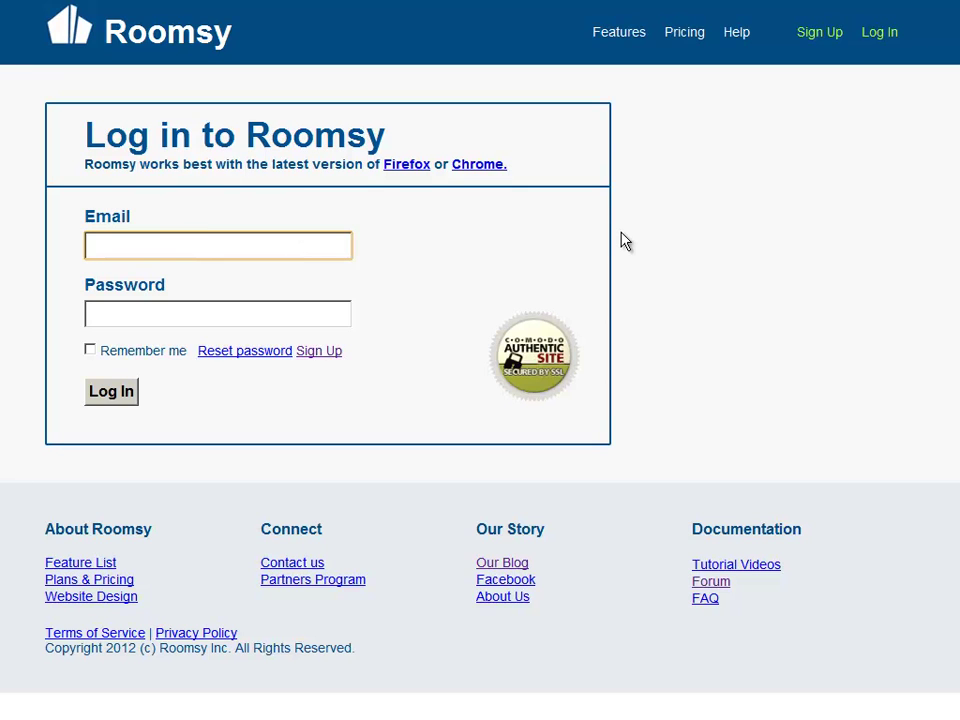
pyautogui.write('john@')
pyautogui.press('Down')
pyautogui.press('Tab')
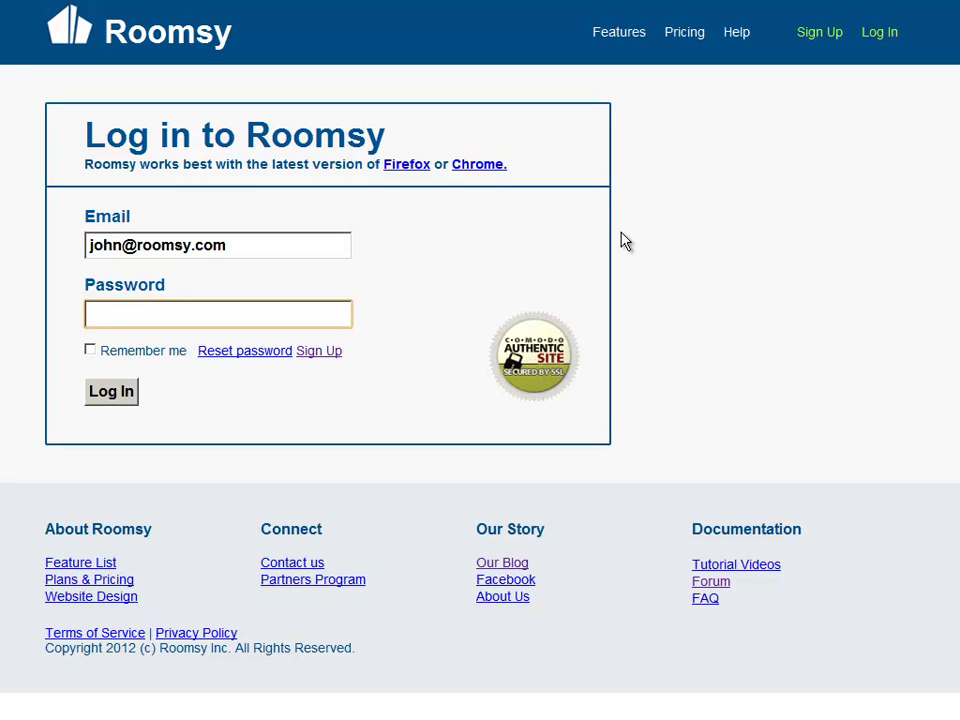
pyautogui.write('demo')
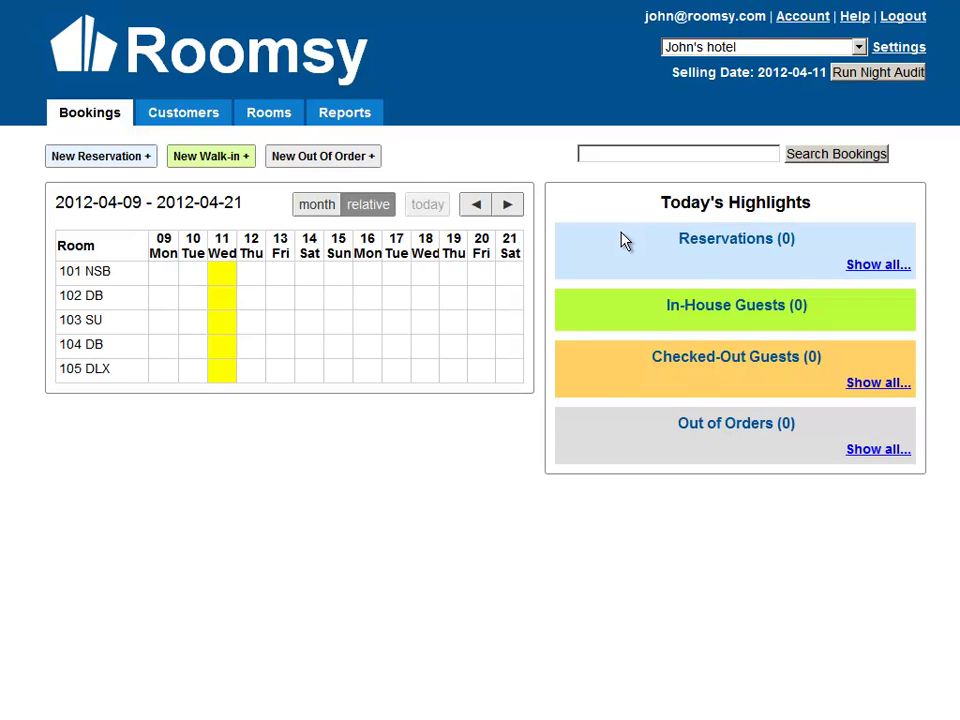
# Start a new reservation with check-in 11 April and check-out 13 April 2012.
pyautogui.click(93, 157)
pyautogui.click(402, 113)
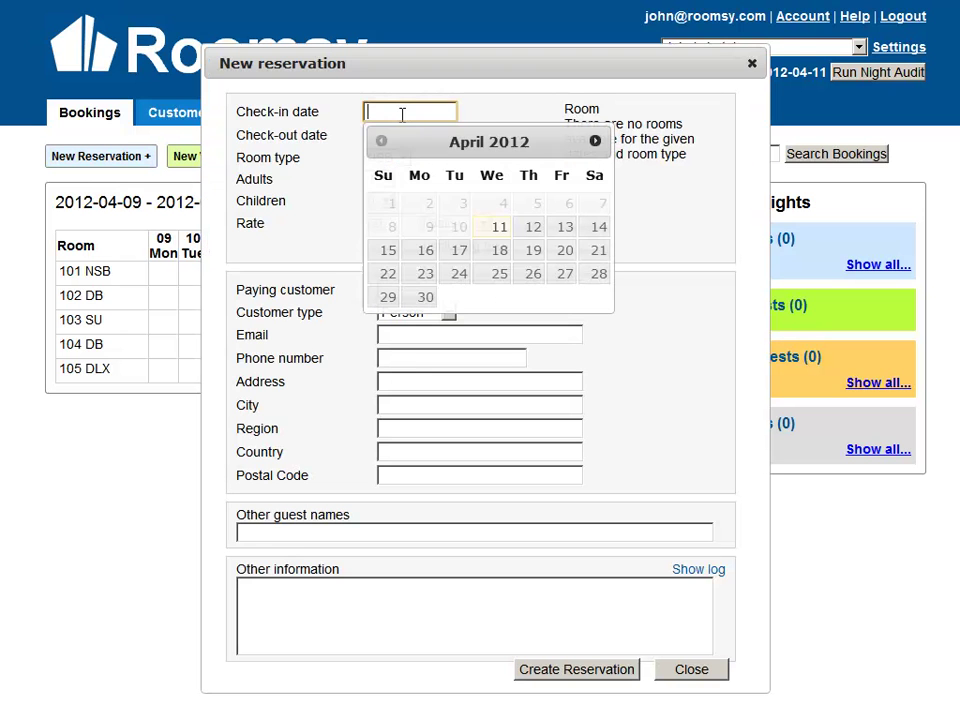
pyautogui.click(489, 119)
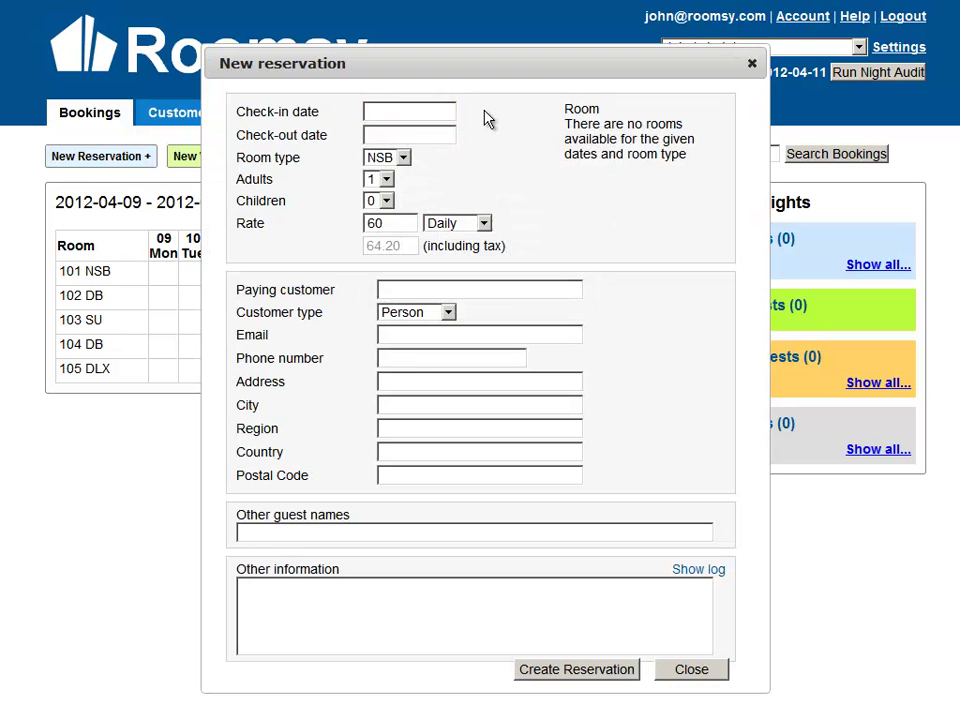
pyautogui.click(404, 114)
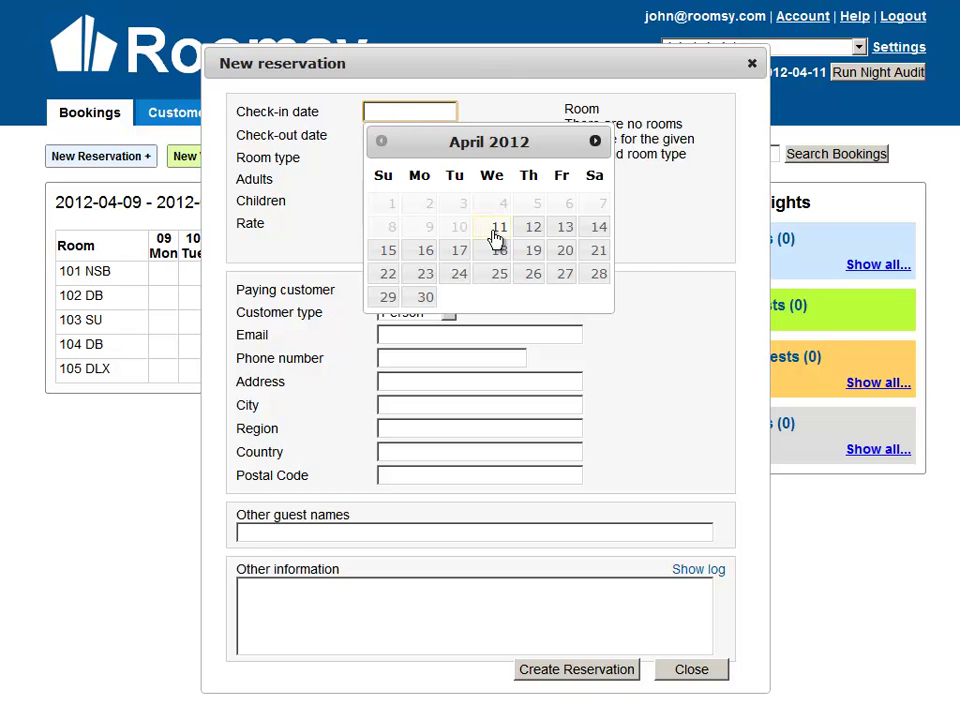
pyautogui.click(497, 236)
pyautogui.click(405, 135)
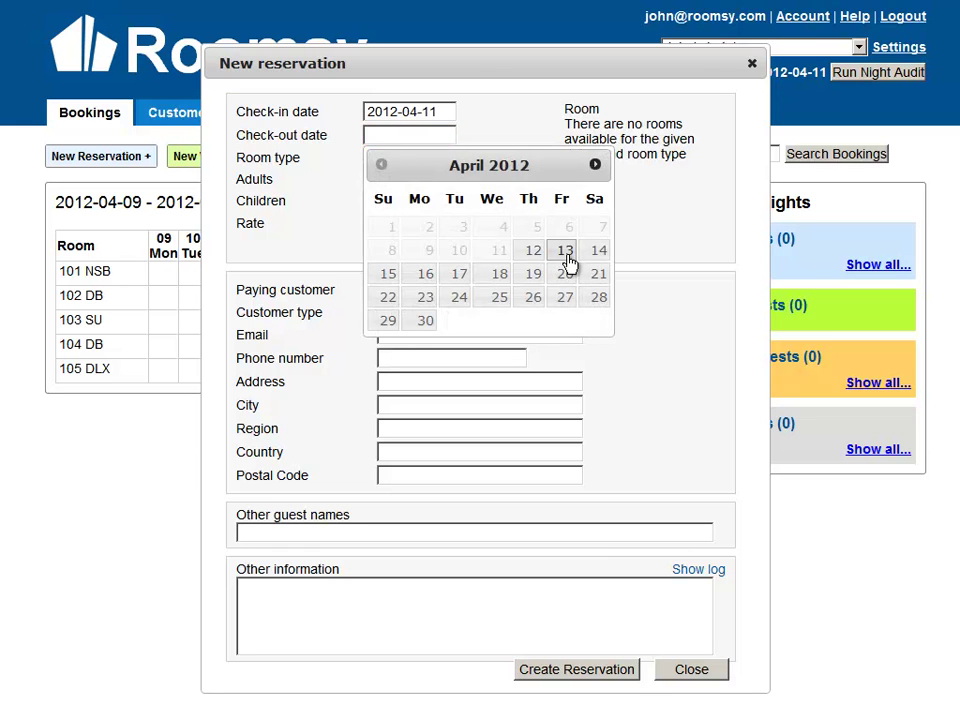
pyautogui.click(565, 252)
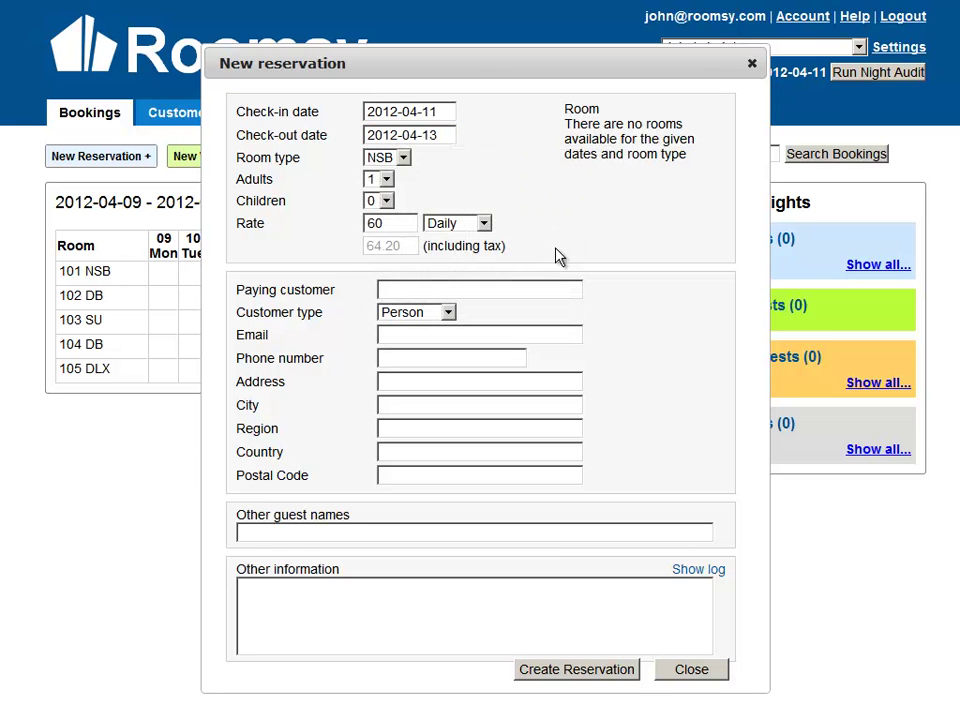
pyautogui.click(401, 158)
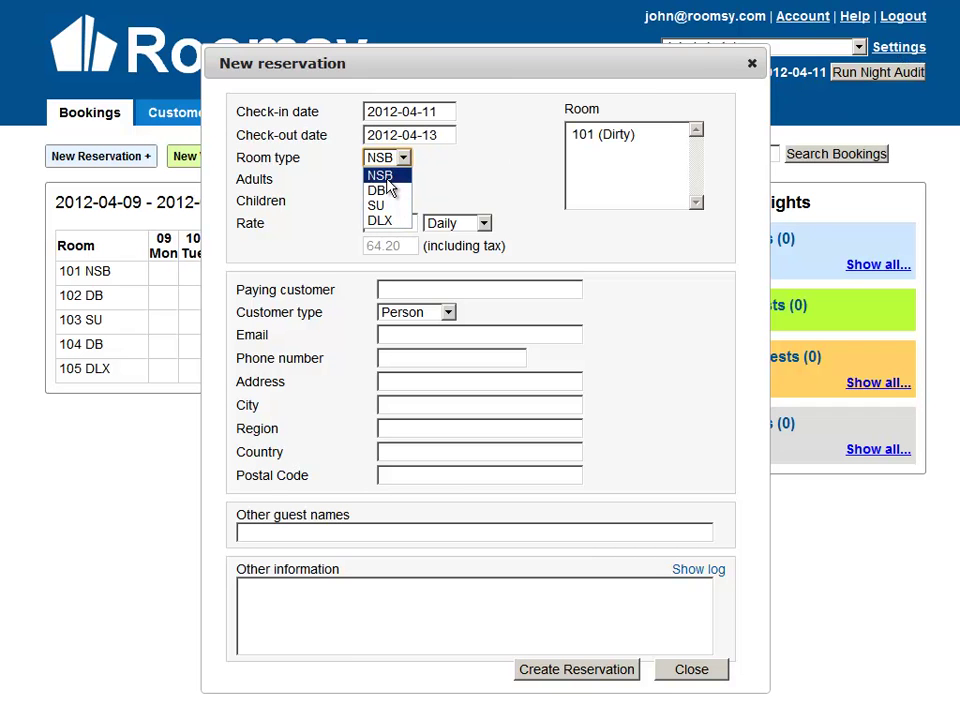
# Settle on room type NSB with room 101, after trying DB rooms 104 and 102.
pyautogui.click(386, 178)
pyautogui.click(587, 143)
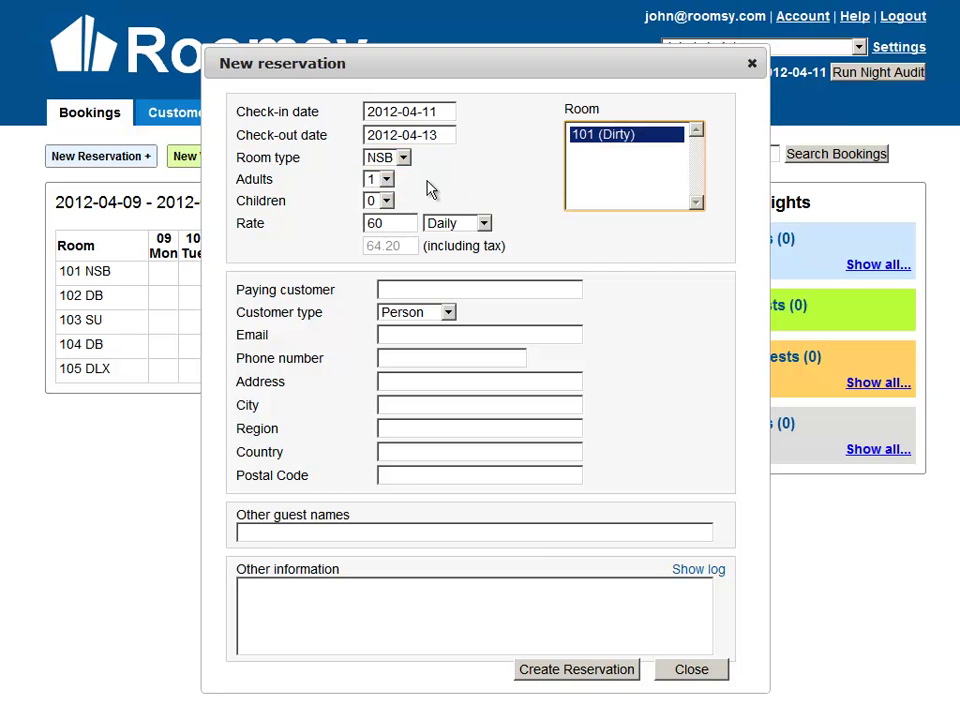
pyautogui.click(396, 160)
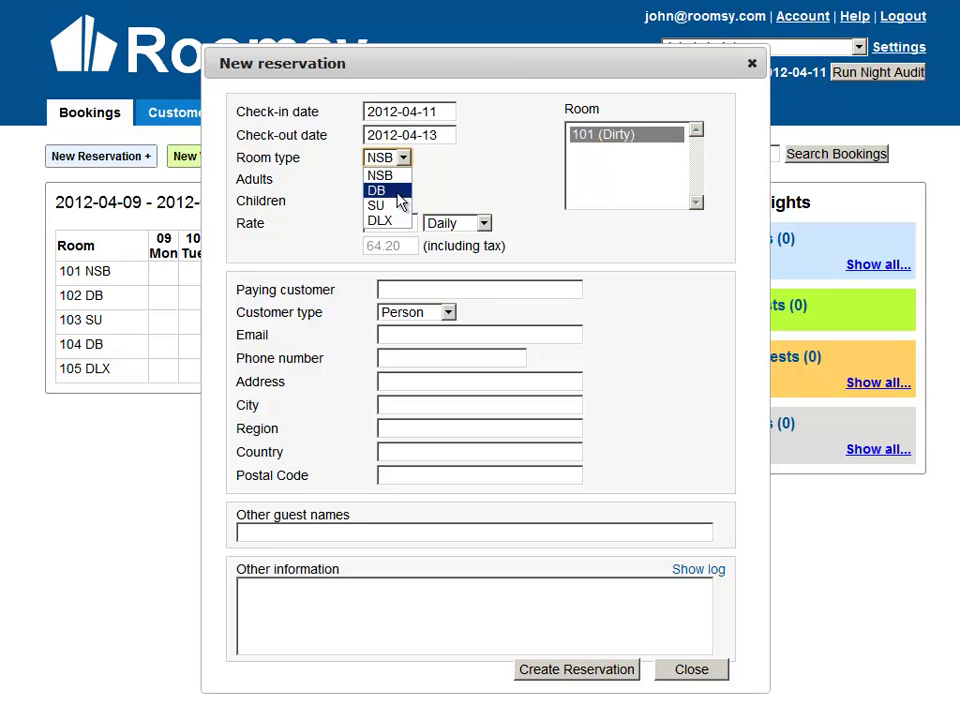
pyautogui.click(399, 199)
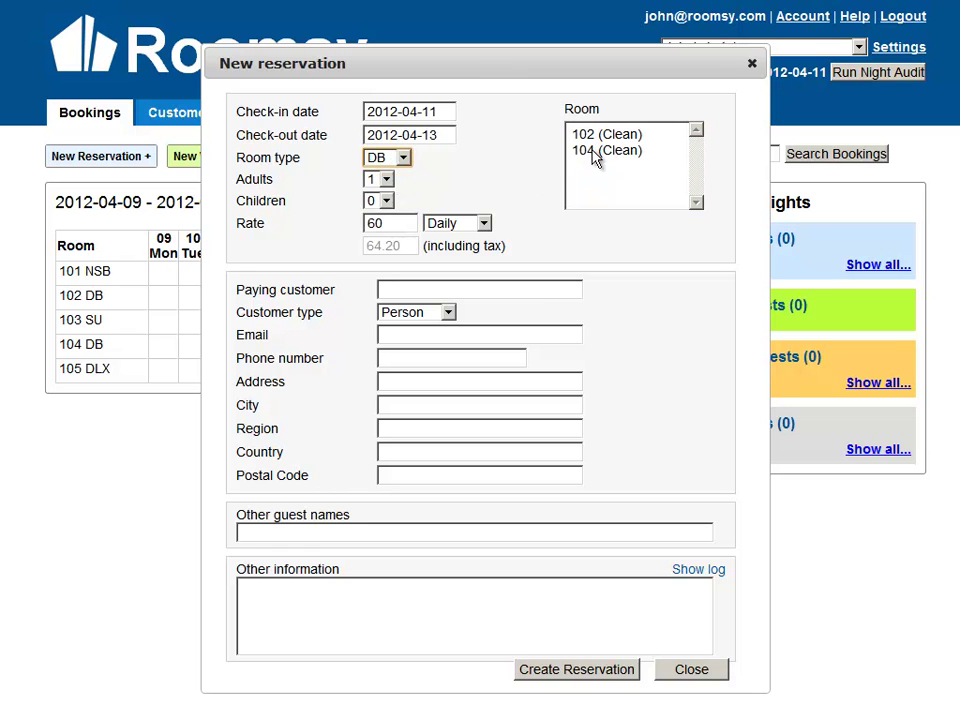
pyautogui.click(590, 151)
pyautogui.click(590, 135)
pyautogui.click(588, 149)
pyautogui.click(472, 185)
pyautogui.click(401, 158)
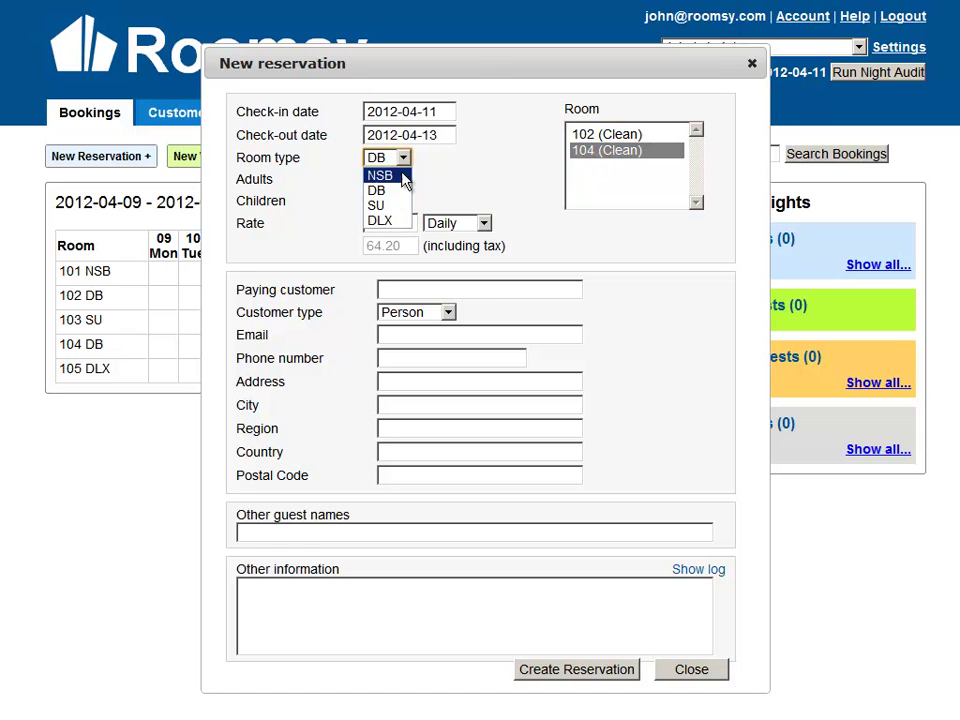
pyautogui.click(403, 181)
pyautogui.click(588, 138)
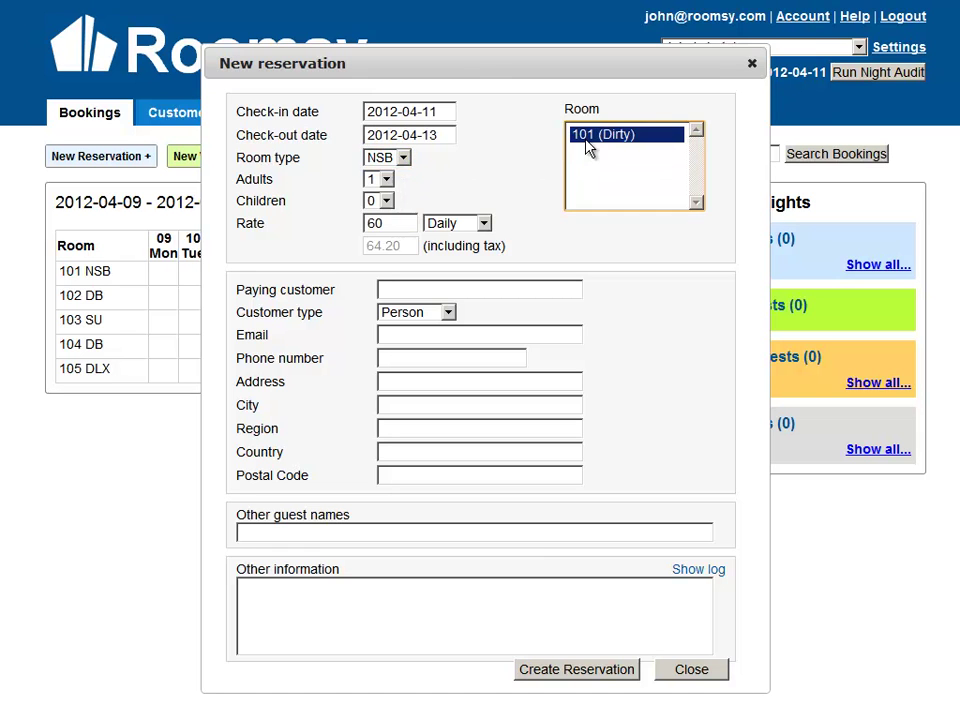
# Set the reservation to 2 adults and 2 children.
pyautogui.click(386, 179)
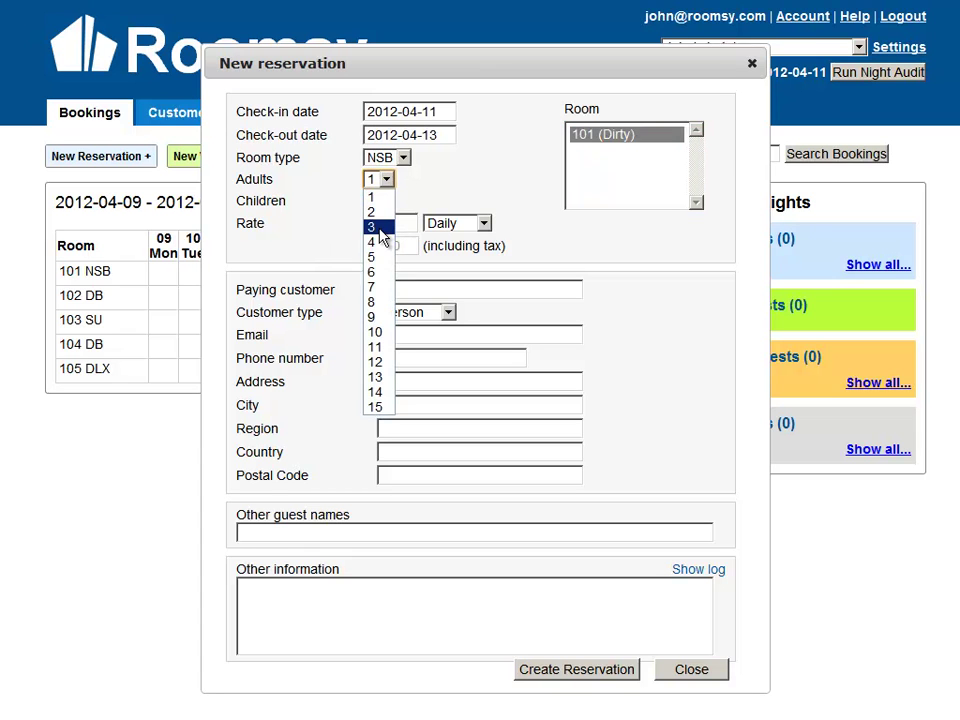
pyautogui.click(380, 229)
pyautogui.click(385, 201)
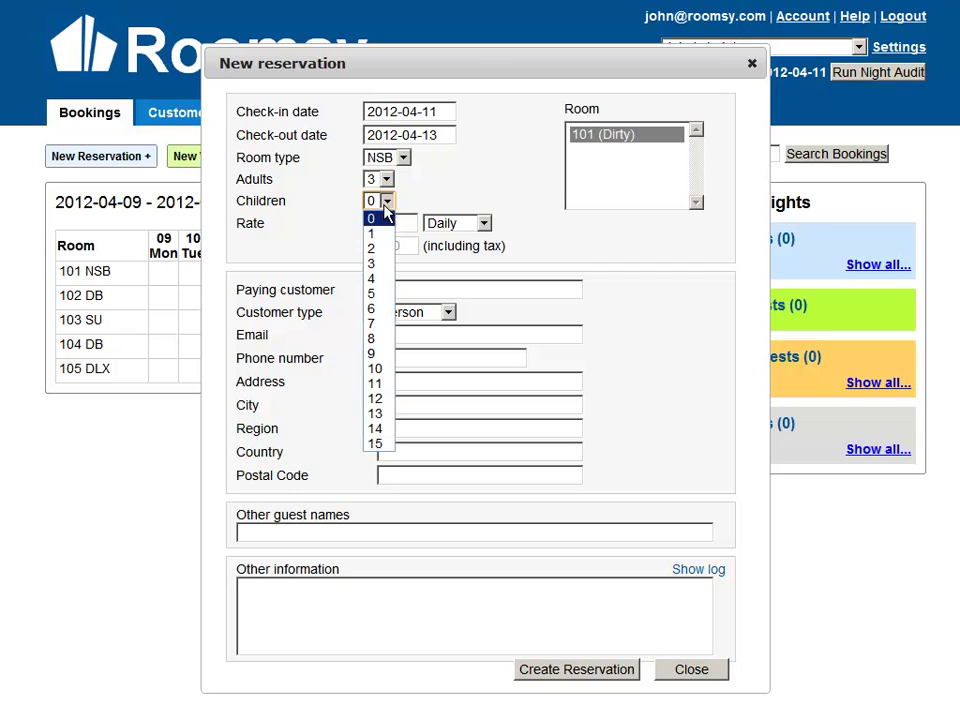
pyautogui.click(389, 257)
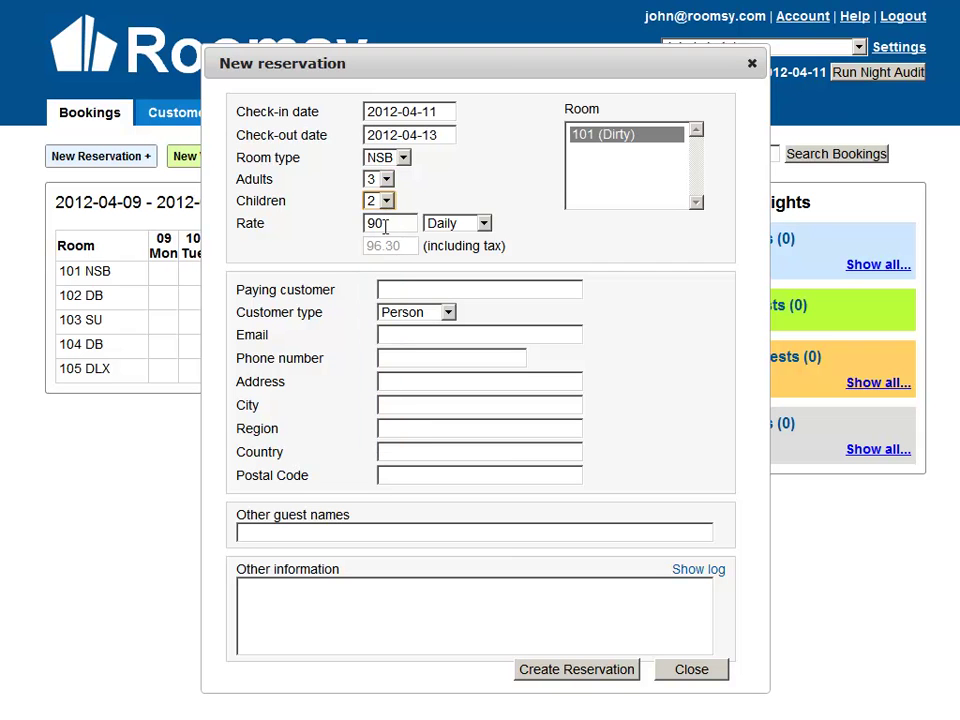
pyautogui.click(381, 223)
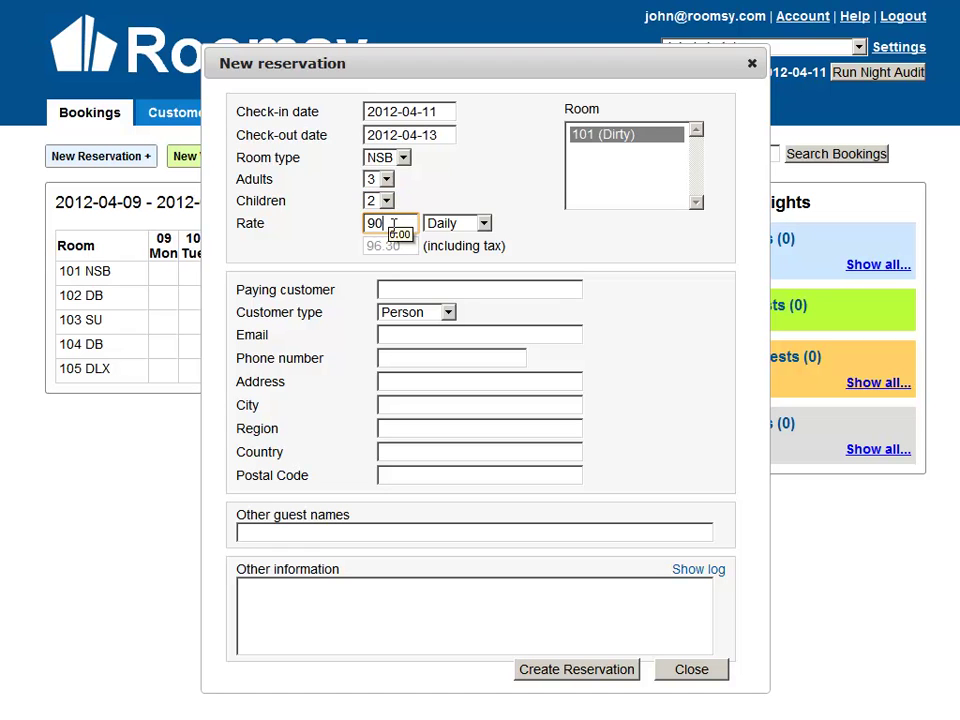
pyautogui.click(424, 176)
pyautogui.click(386, 179)
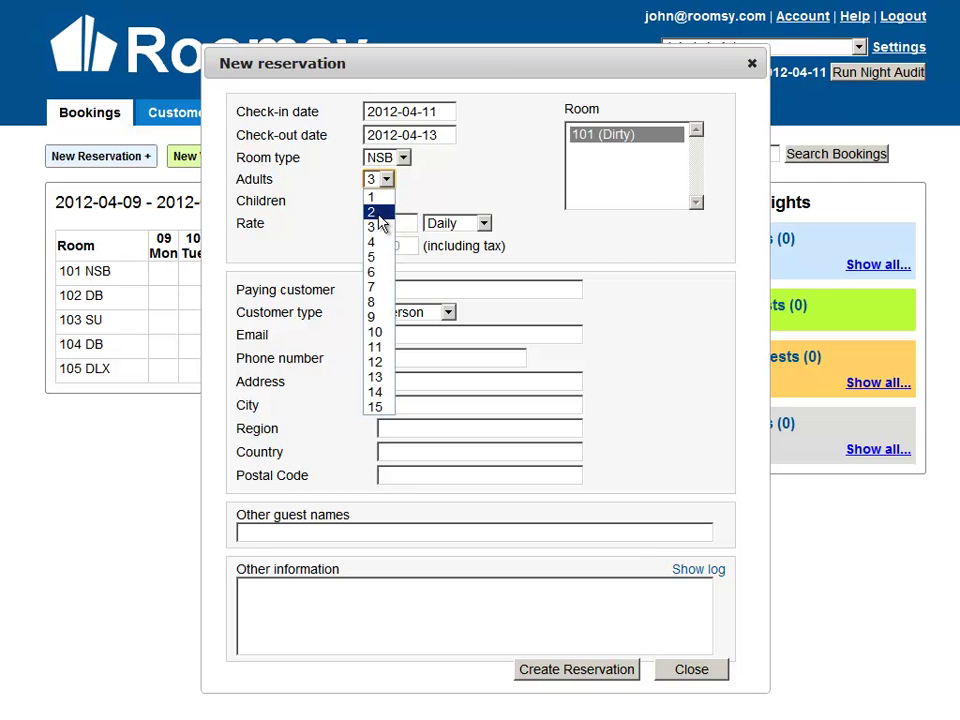
pyautogui.click(379, 214)
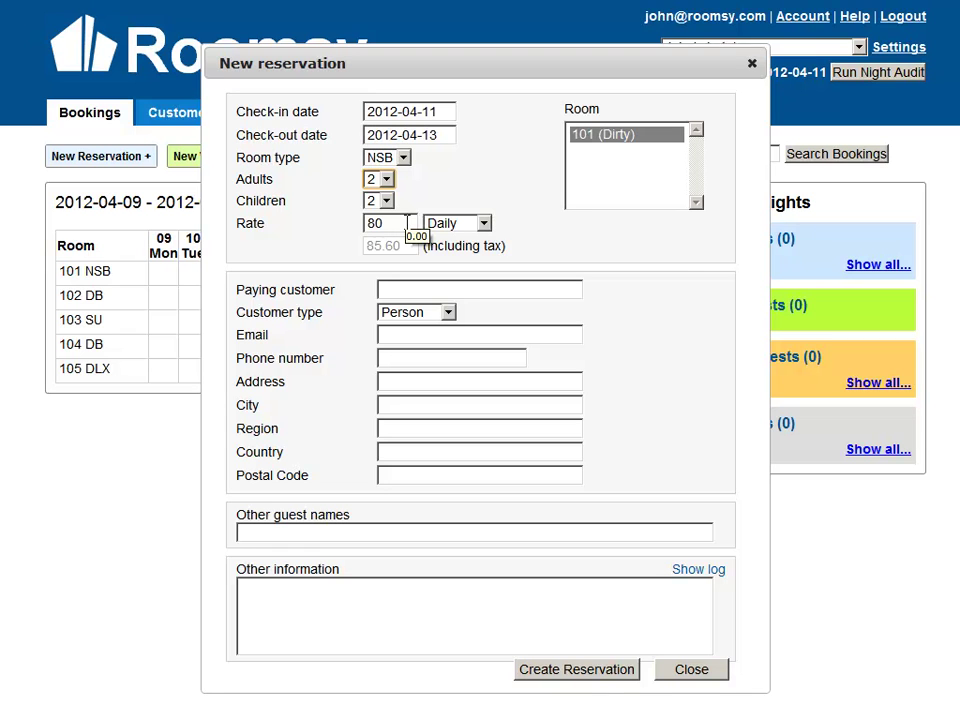
# Keep the rate period Daily at 80, checking the 85.60 tax-inclusive total.
pyautogui.click(482, 224)
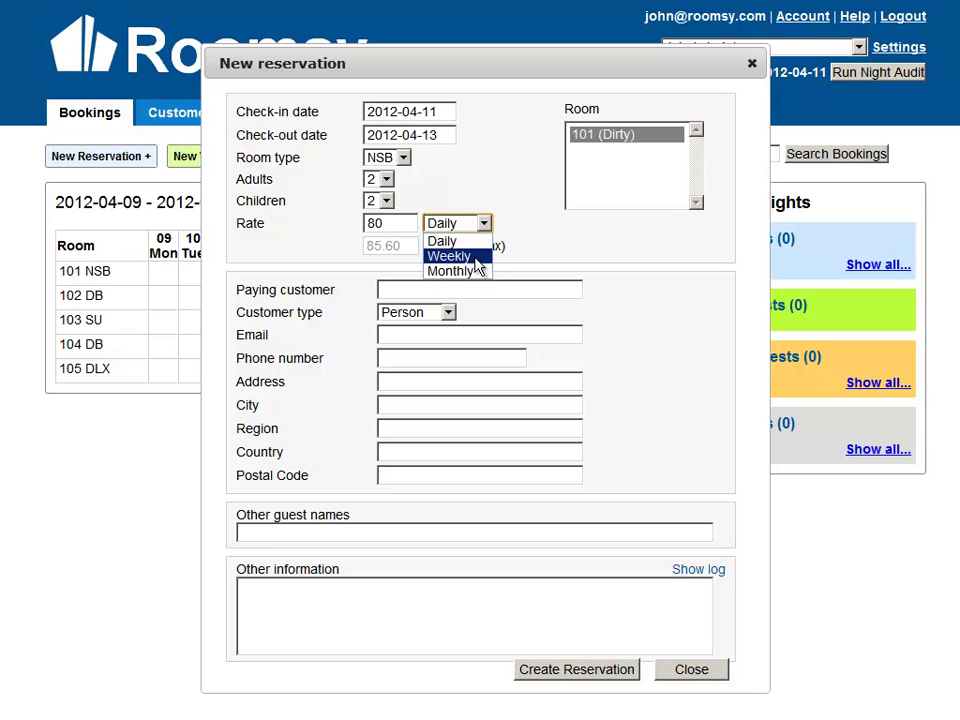
pyautogui.click(477, 265)
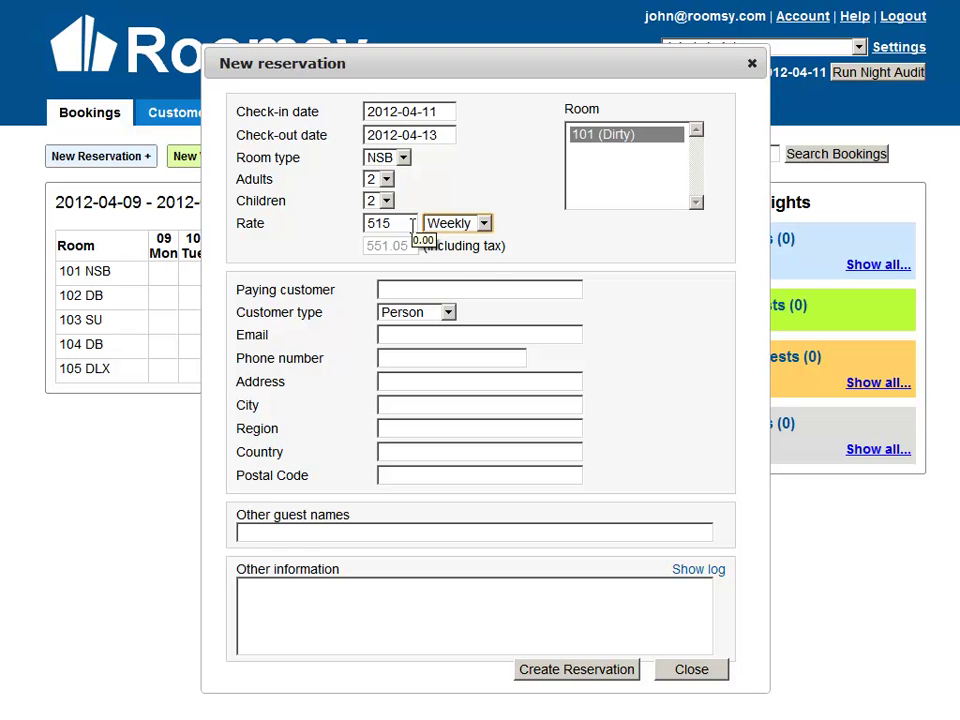
pyautogui.click(452, 227)
pyautogui.click(452, 240)
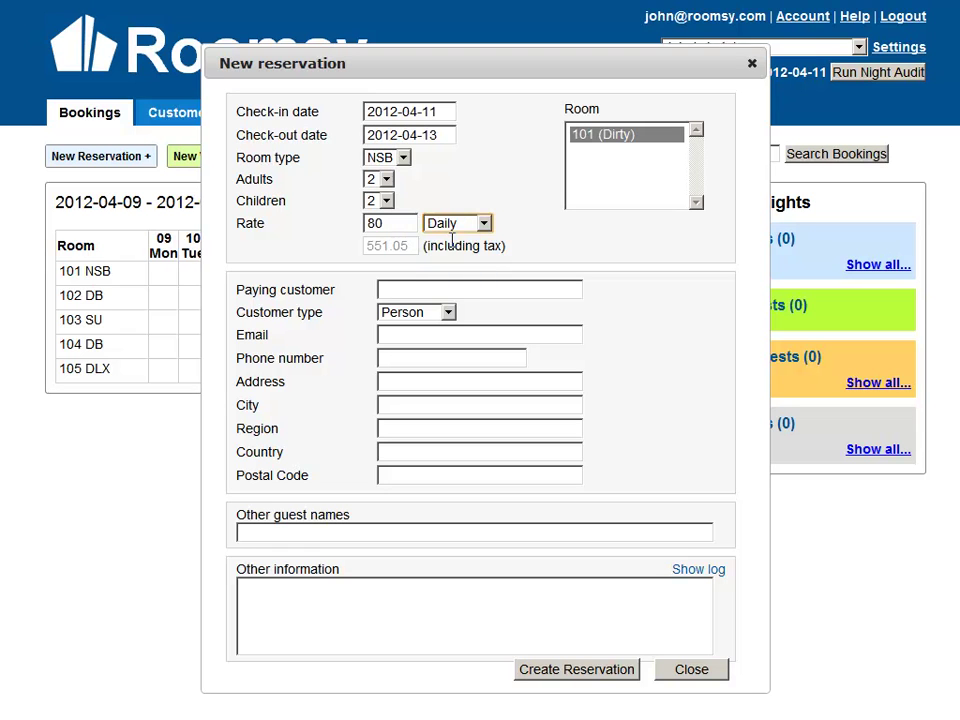
pyautogui.moveTo(404, 247); pyautogui.dragTo(361, 253)
pyautogui.click(451, 245)
pyautogui.click(434, 297)
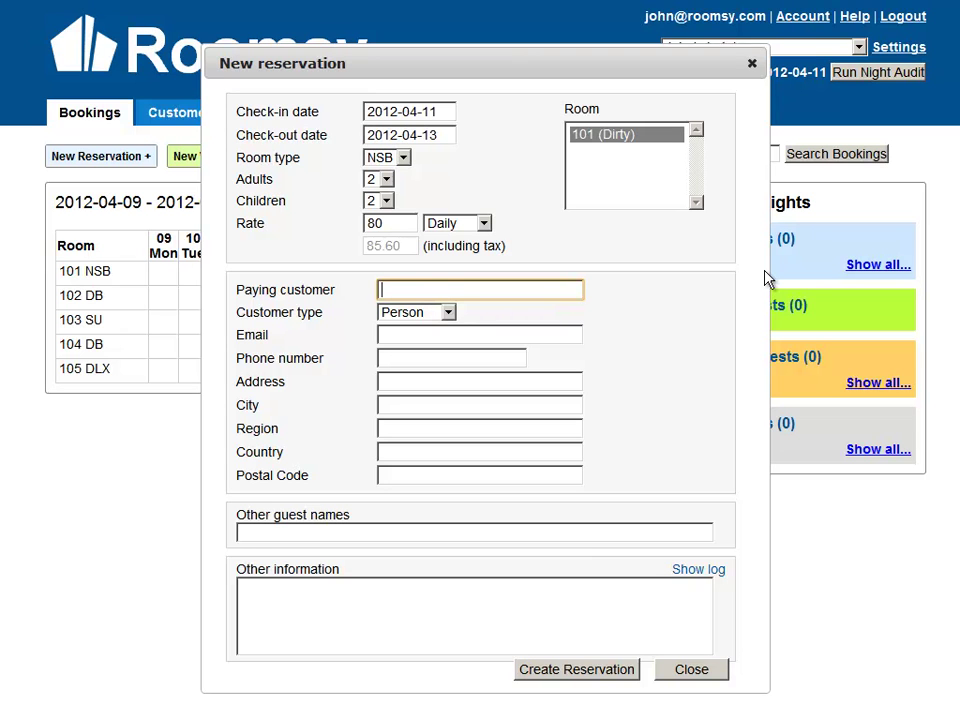
# Enter the paying customer's full name and keep the customer type Person.
pyautogui.write('Phi')
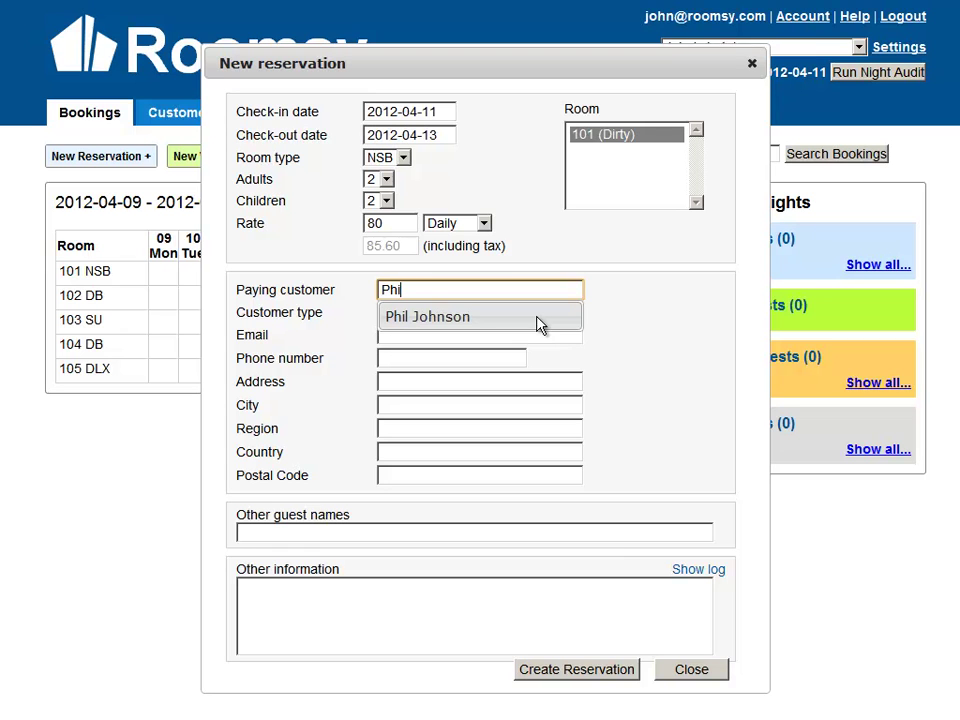
pyautogui.press('BackSpace')
pyautogui.press('BackSpace')
pyautogui.press('BackSpace')
pyautogui.click(616, 300)
pyautogui.click(569, 290)
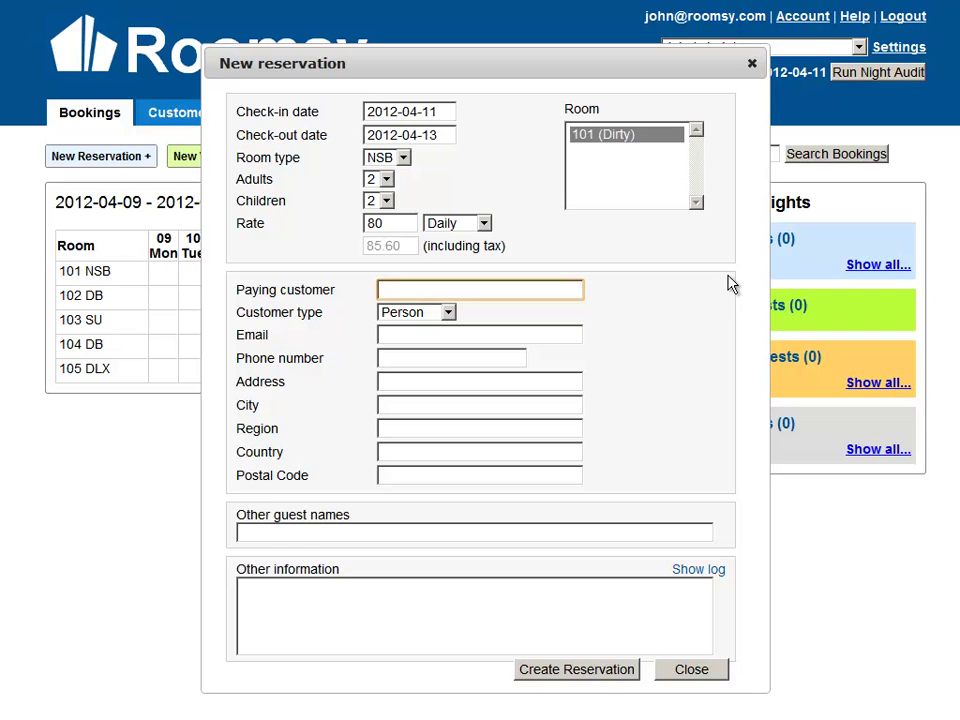
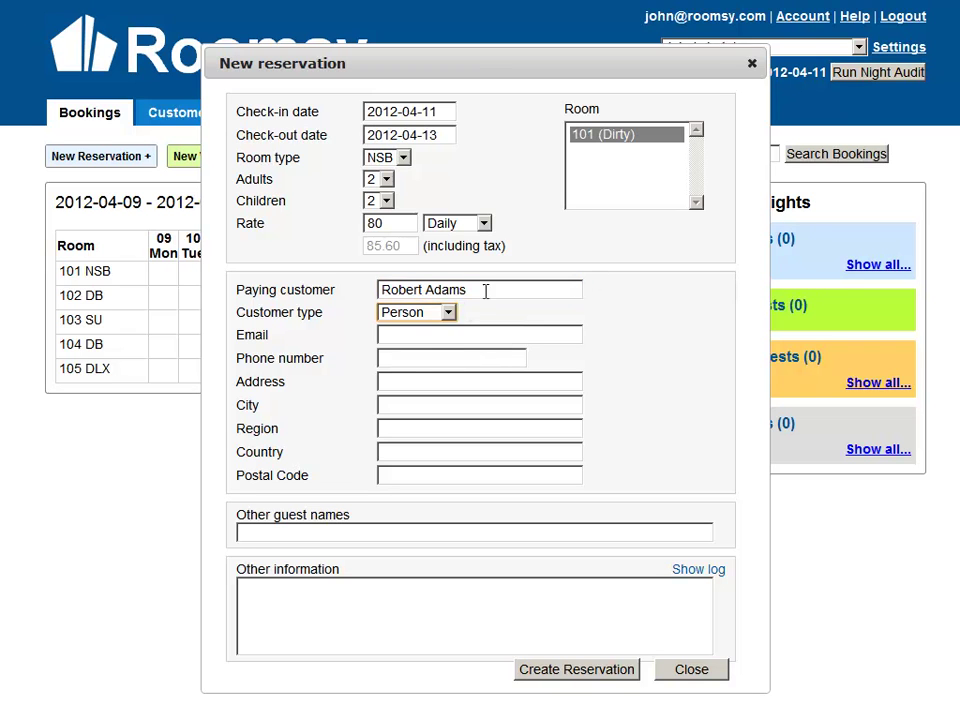
pyautogui.click(447, 312)
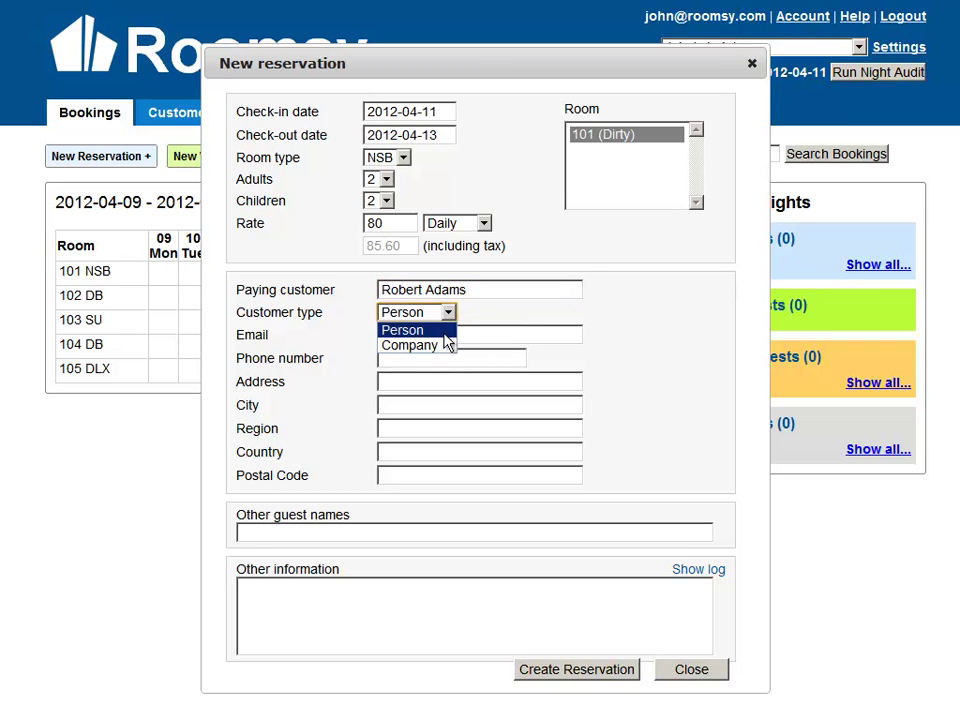
pyautogui.click(448, 330)
# Fill in the customer's e-mail address and phone number.
pyautogui.click(455, 335)
pyautogui.write('rober@')
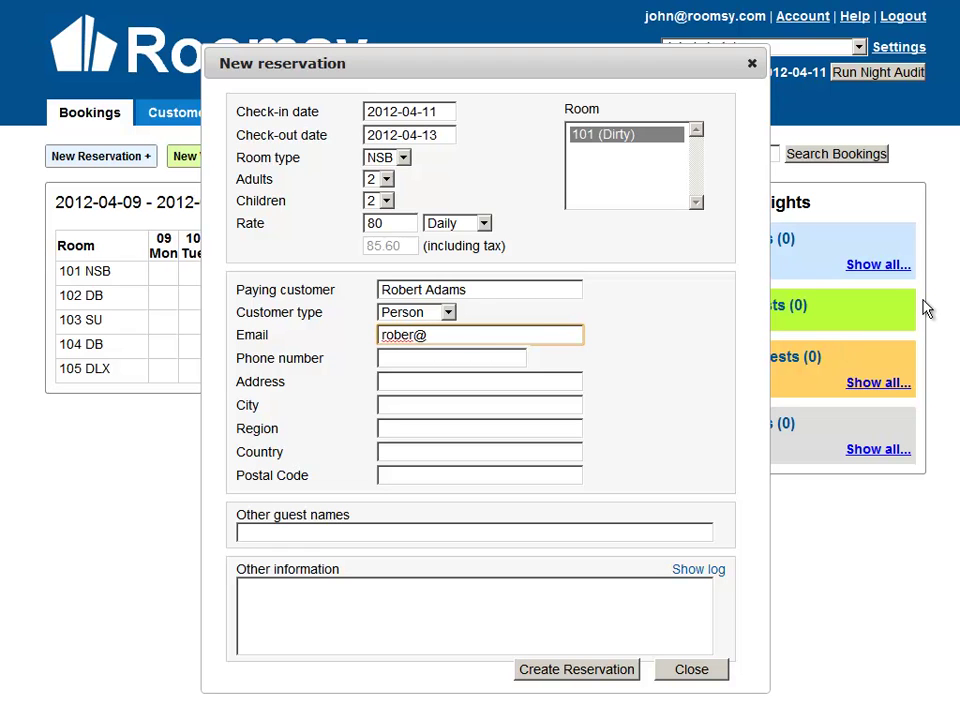
pyautogui.write('asdf.com')
pyautogui.press('Tab')
pyautogui.write('1235')
pyautogui.press('Tab')
# Fill in the customer's street address, city, region, country and postal code.
pyautogui.write('123 ')
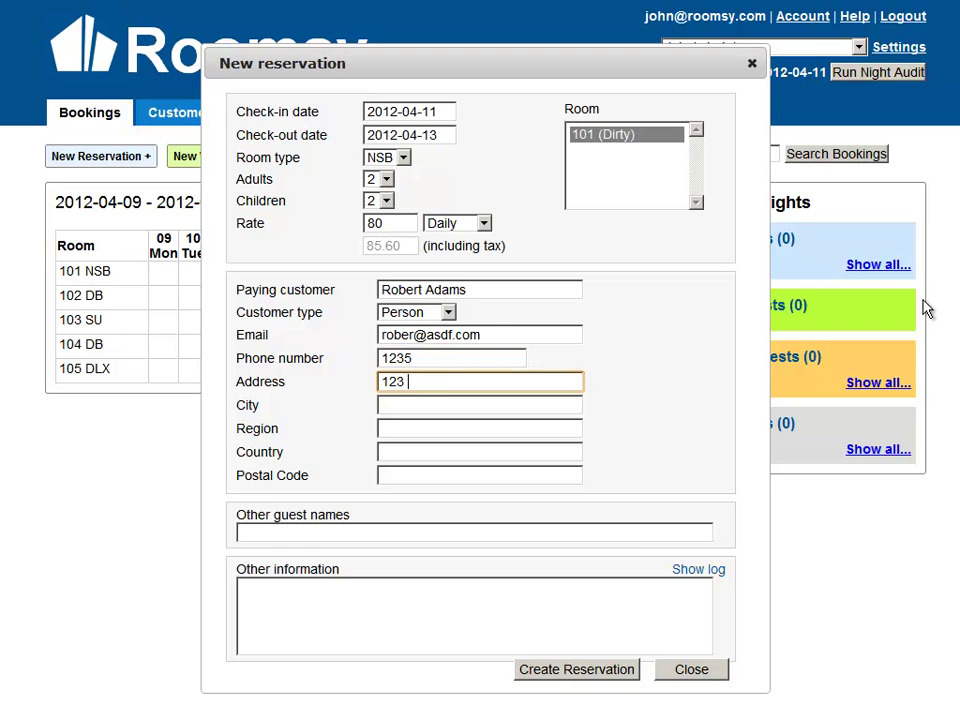
pyautogui.write('st')
pyautogui.press('Tab')
pyautogui.write('Edmonton')
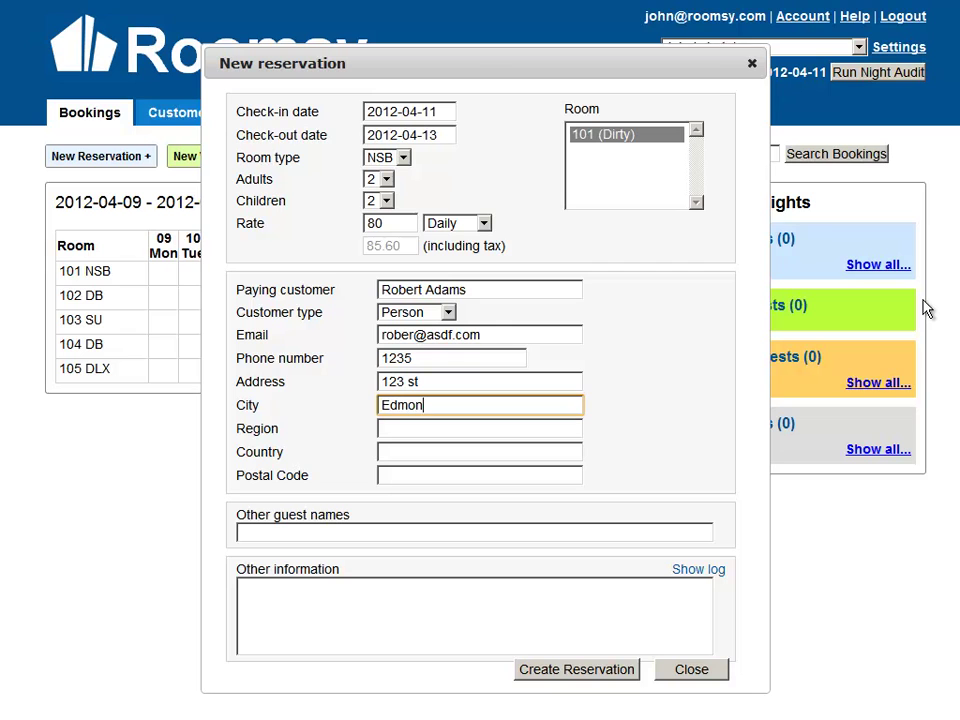
pyautogui.hotkey('shift', 'Tab')
pyautogui.press('Tab')
pyautogui.press('Tab')
pyautogui.write('Alberta')
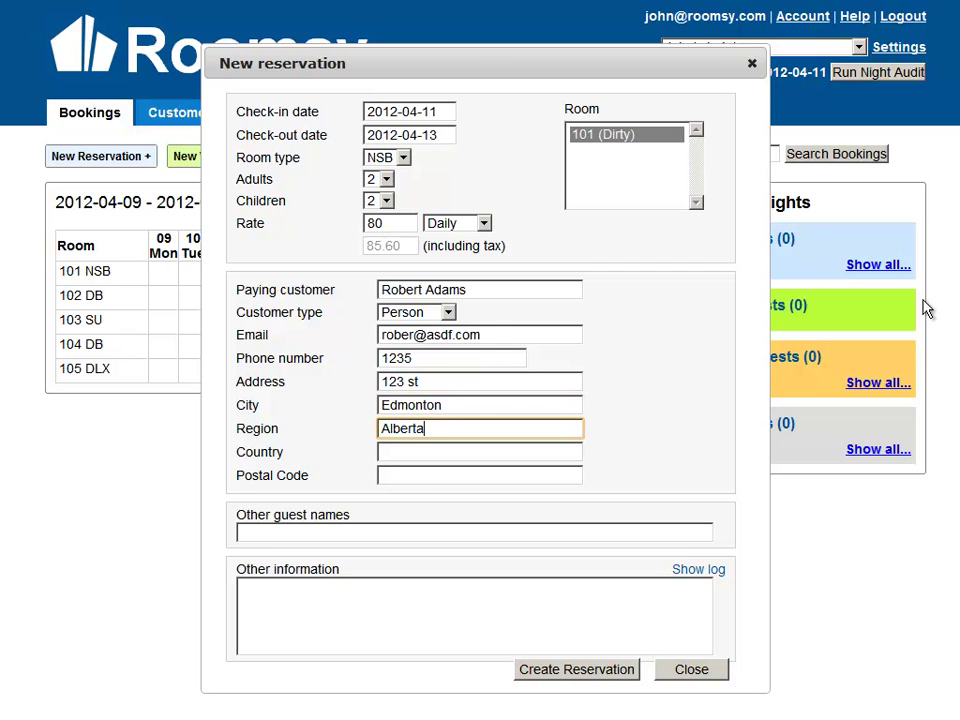
pyautogui.press('Tab')
pyautogui.write('Canada')
pyautogui.press('Tab')
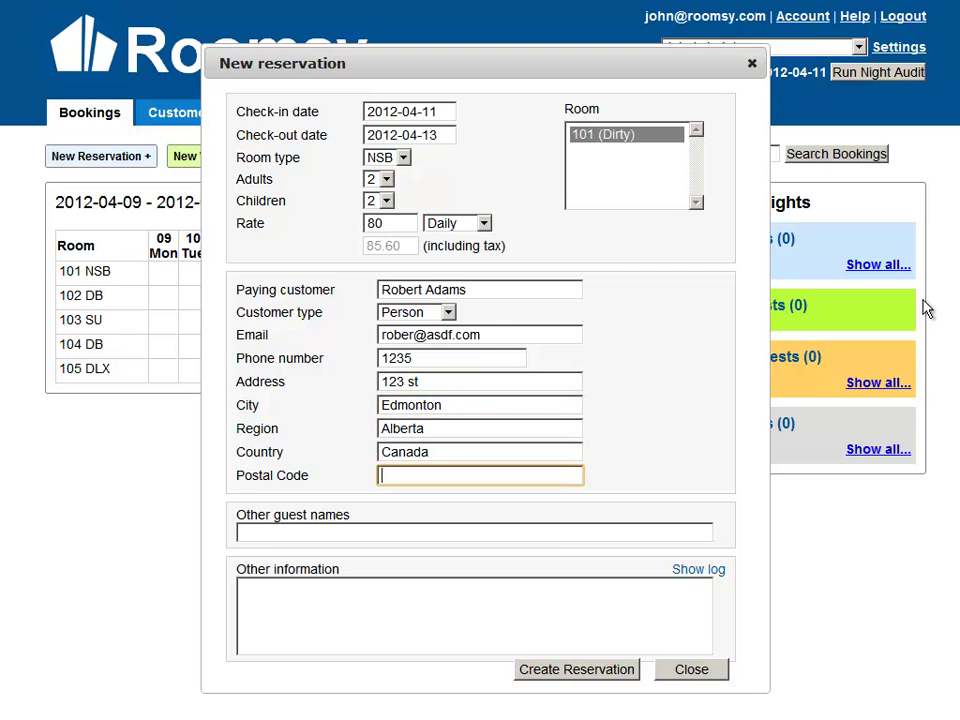
pyautogui.write('a39112')
# Add another guest's name and the note 'They want late check out 12pm'.
pyautogui.click(387, 538)
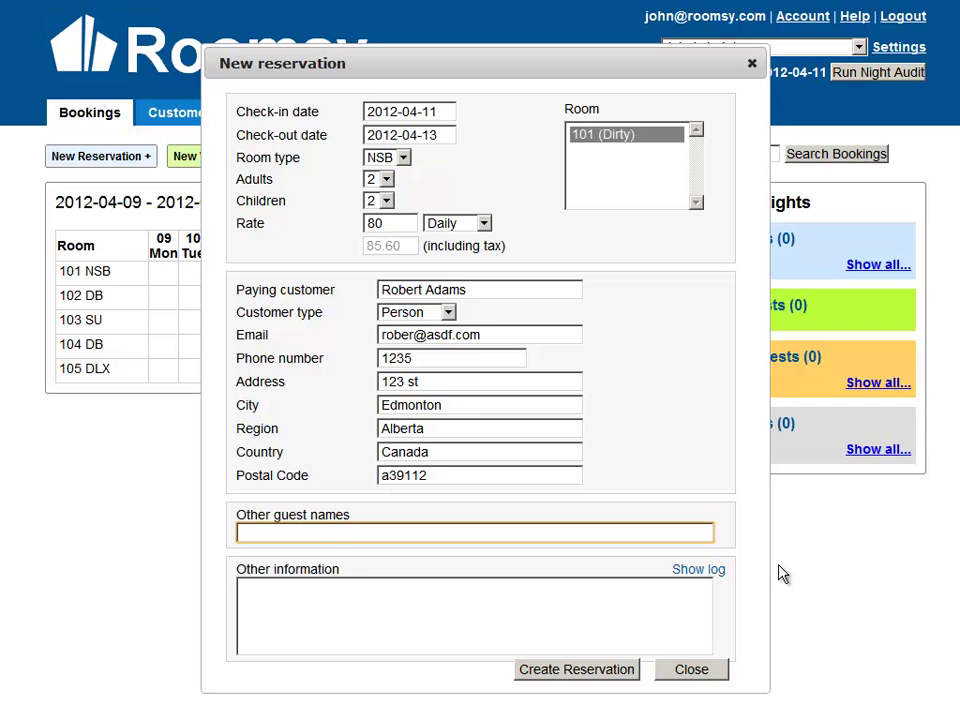
pyautogui.press('Tab')
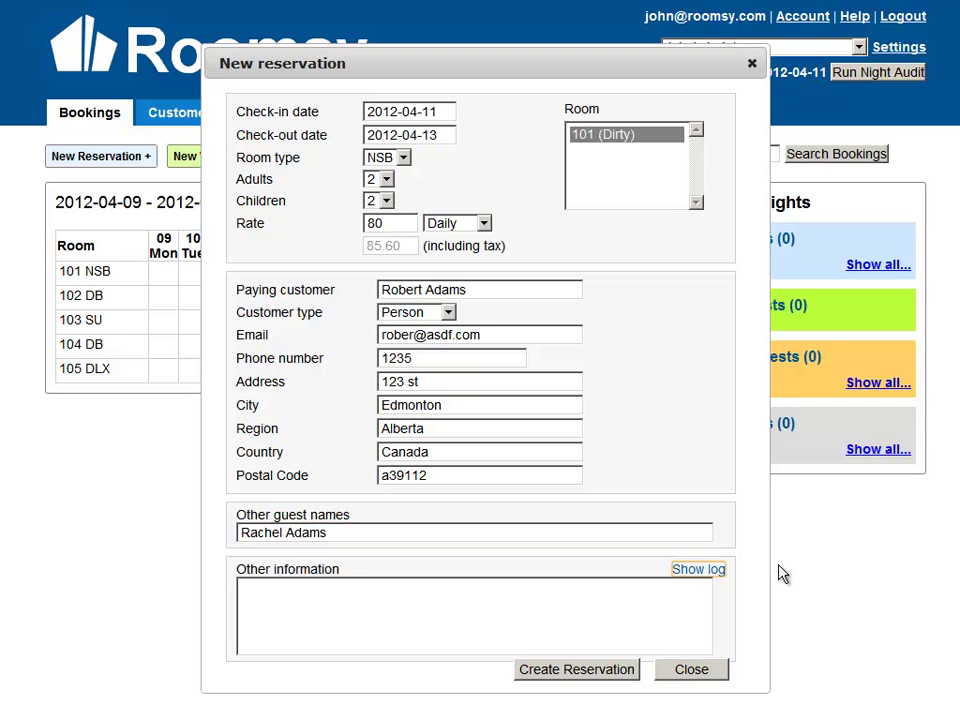
pyautogui.click(496, 611)
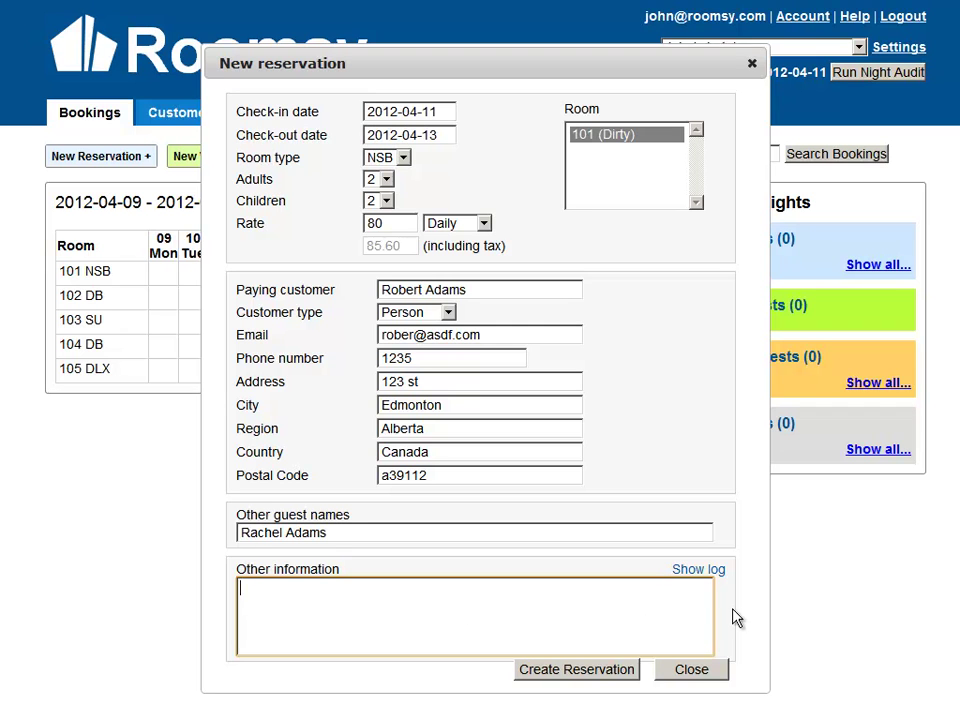
pyautogui.write('They want late check out')
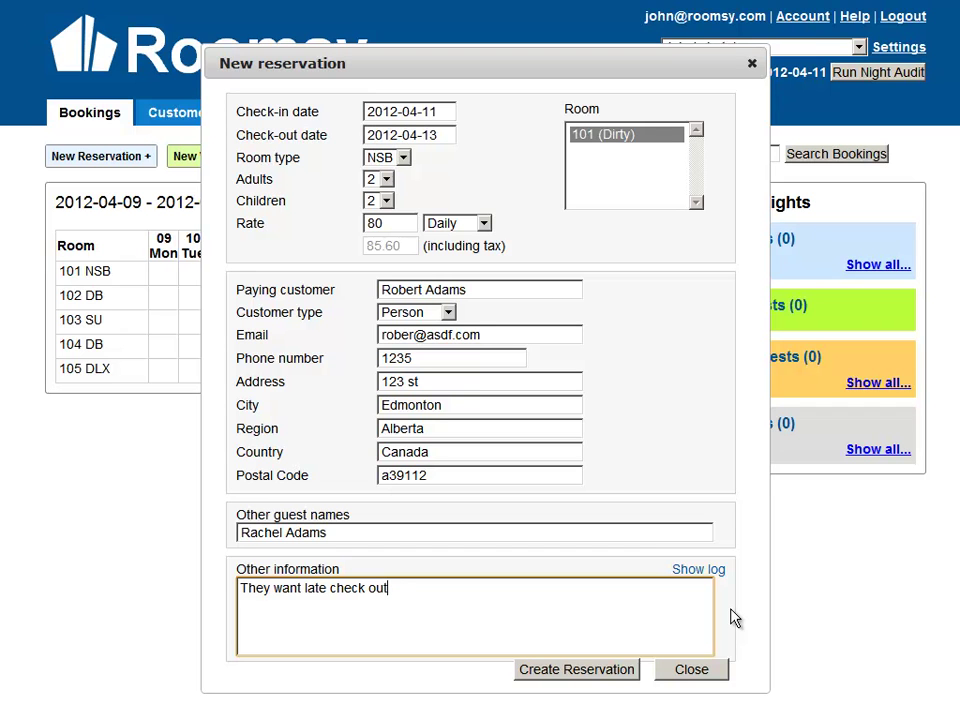
pyautogui.write(' 12pm')
# Save the reservation, dismiss the confirmation, and try dragging the new booking on the calendar.
pyautogui.click(578, 670)
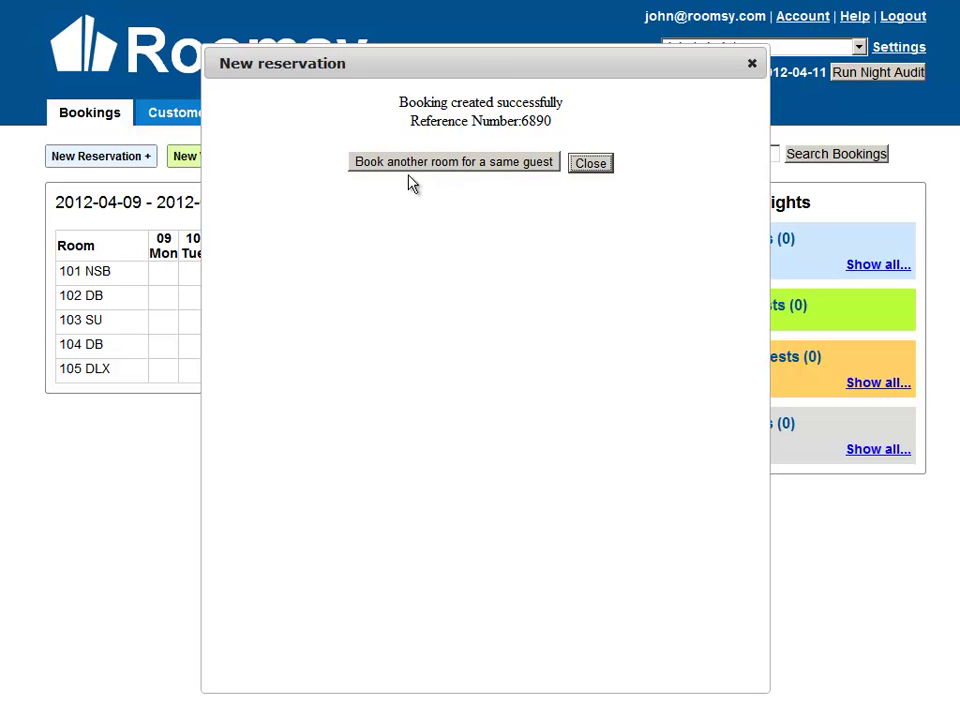
pyautogui.click(592, 168)
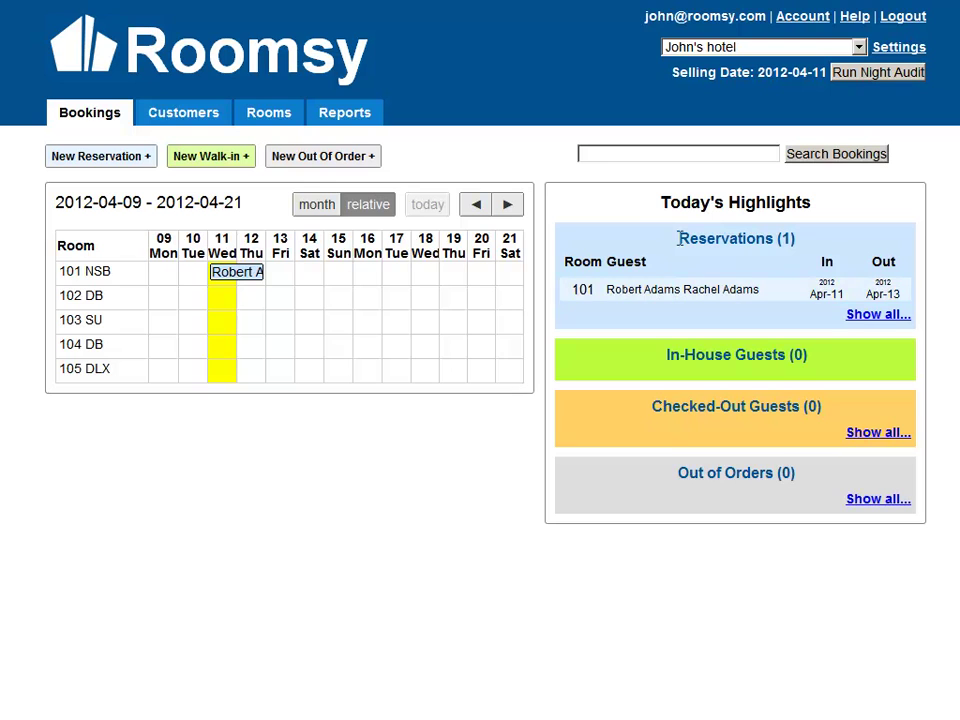
pyautogui.moveTo(665, 207); pyautogui.dragTo(831, 208)
pyautogui.click(645, 300)
pyautogui.moveTo(249, 285); pyautogui.dragTo(279, 285)
pyautogui.click(512, 364)
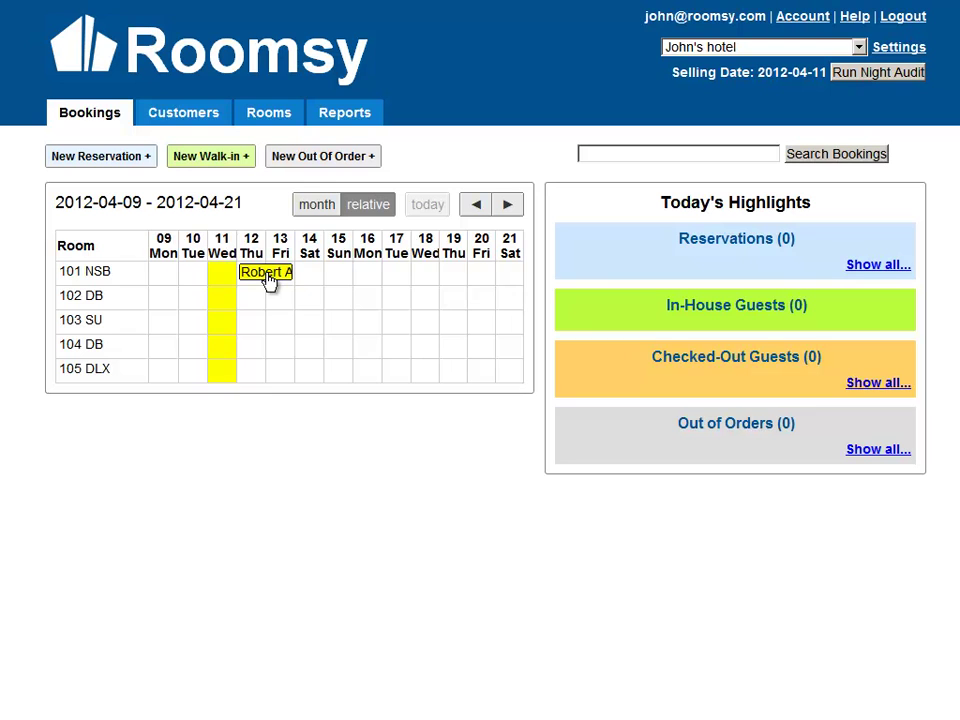
pyautogui.moveTo(268, 282); pyautogui.dragTo(250, 281)
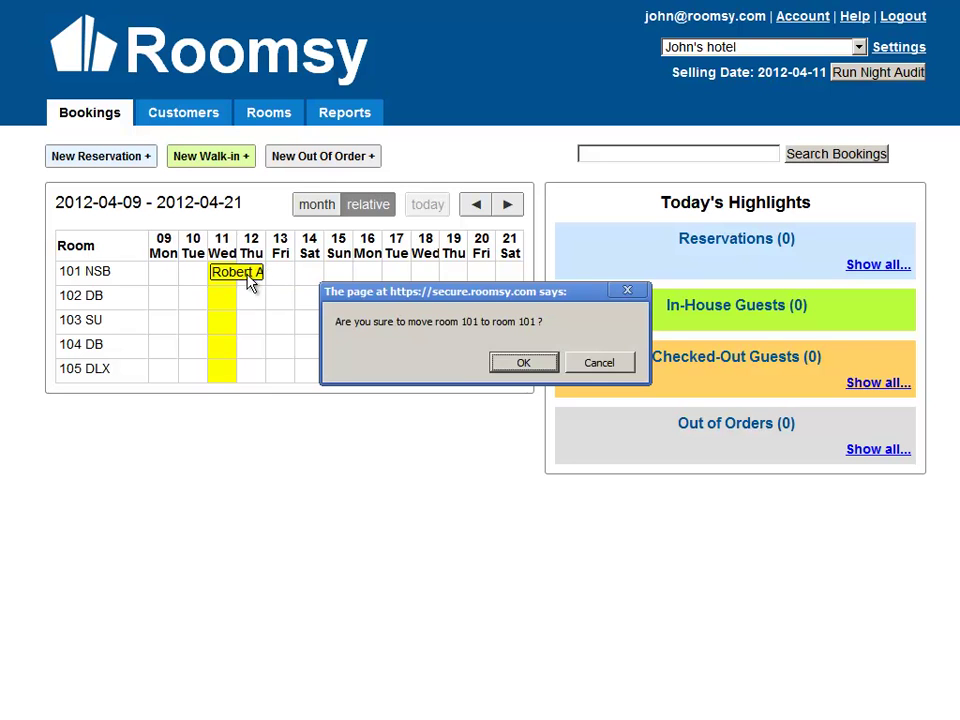
pyautogui.click(520, 364)
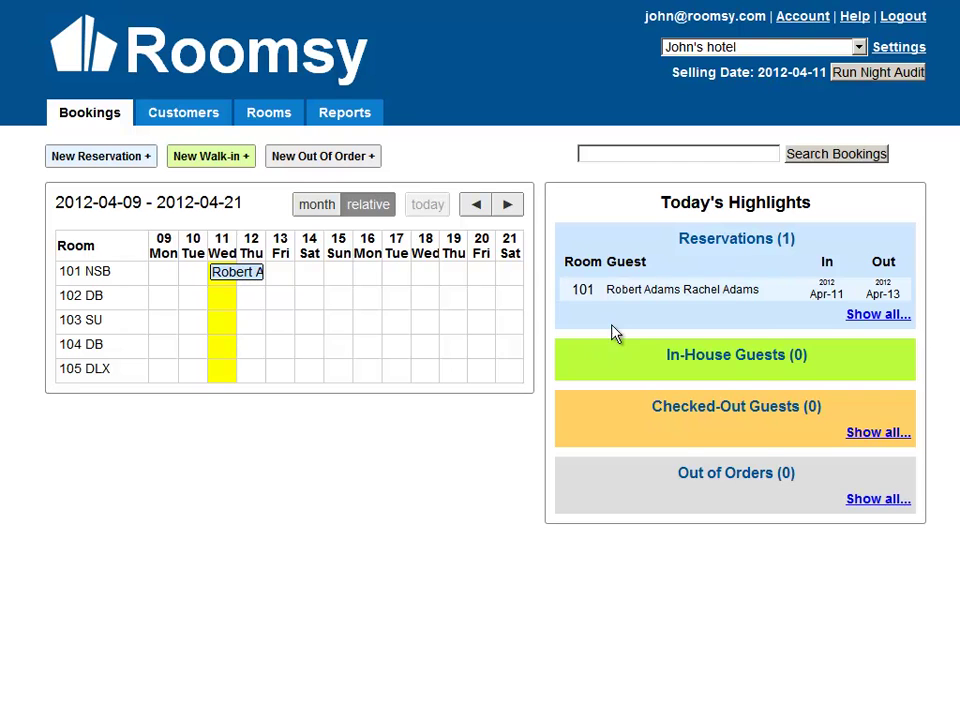
# Reopen the room 101 booking and preview its registration card without printing.
pyautogui.click(619, 297)
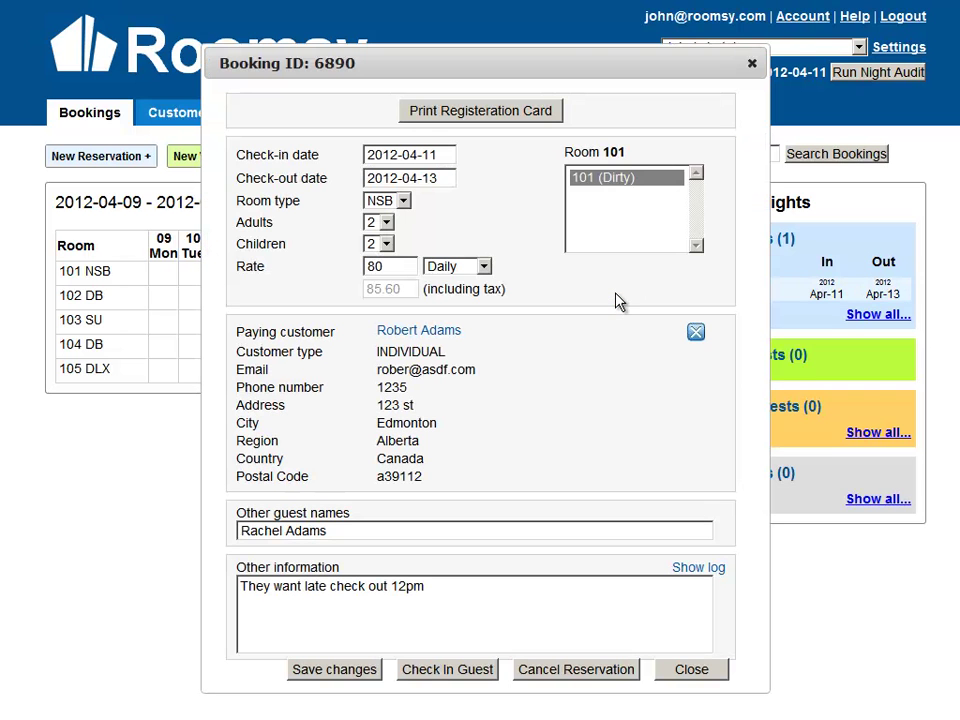
pyautogui.click(752, 63)
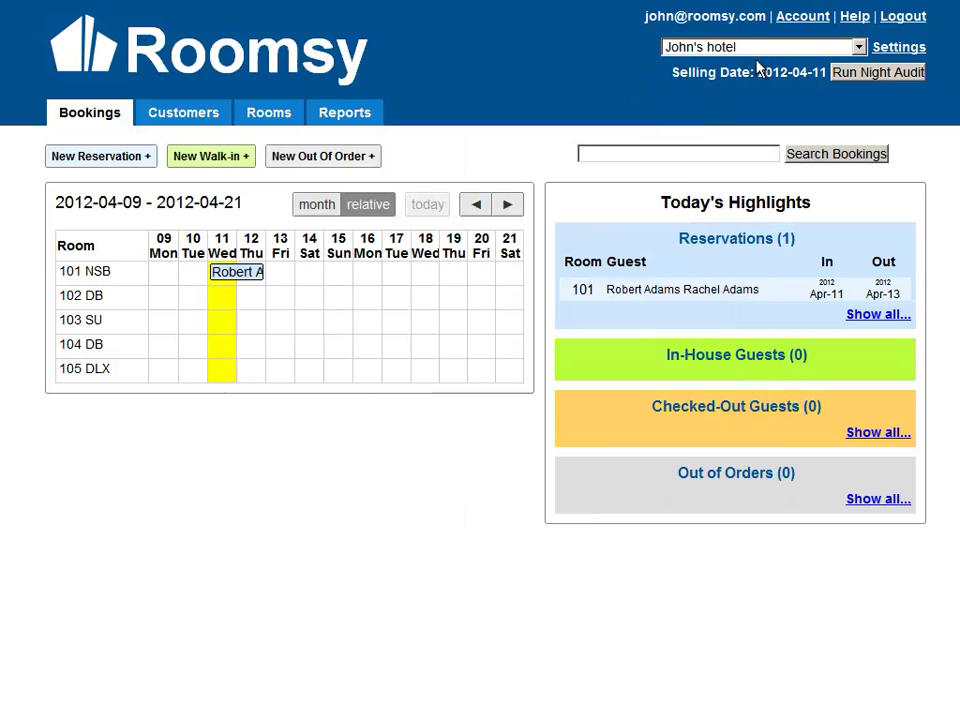
pyautogui.click(237, 276)
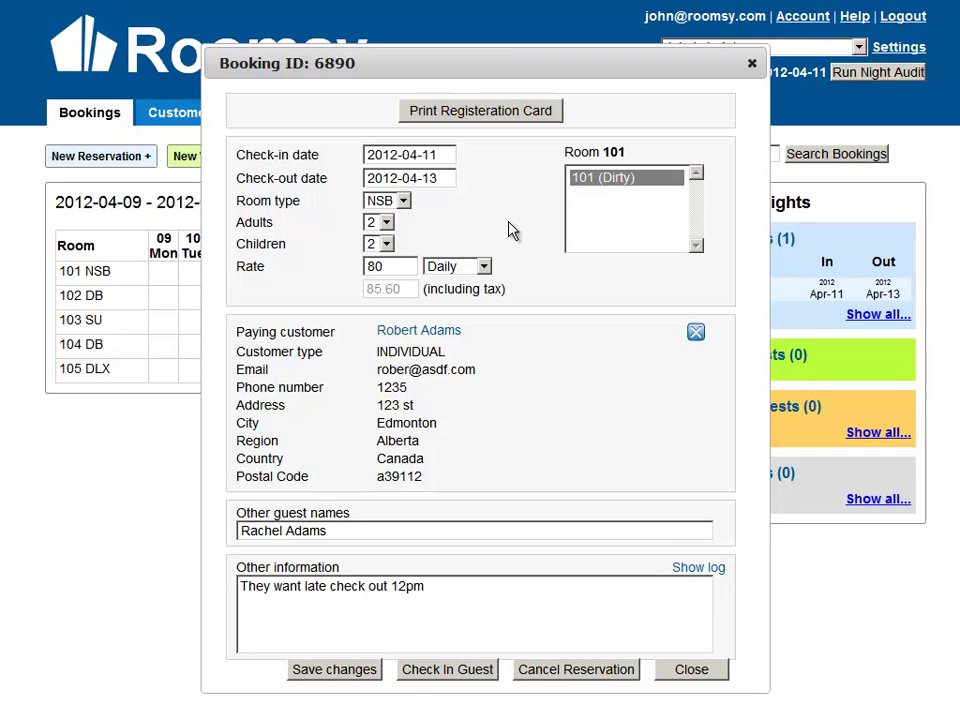
pyautogui.click(484, 115)
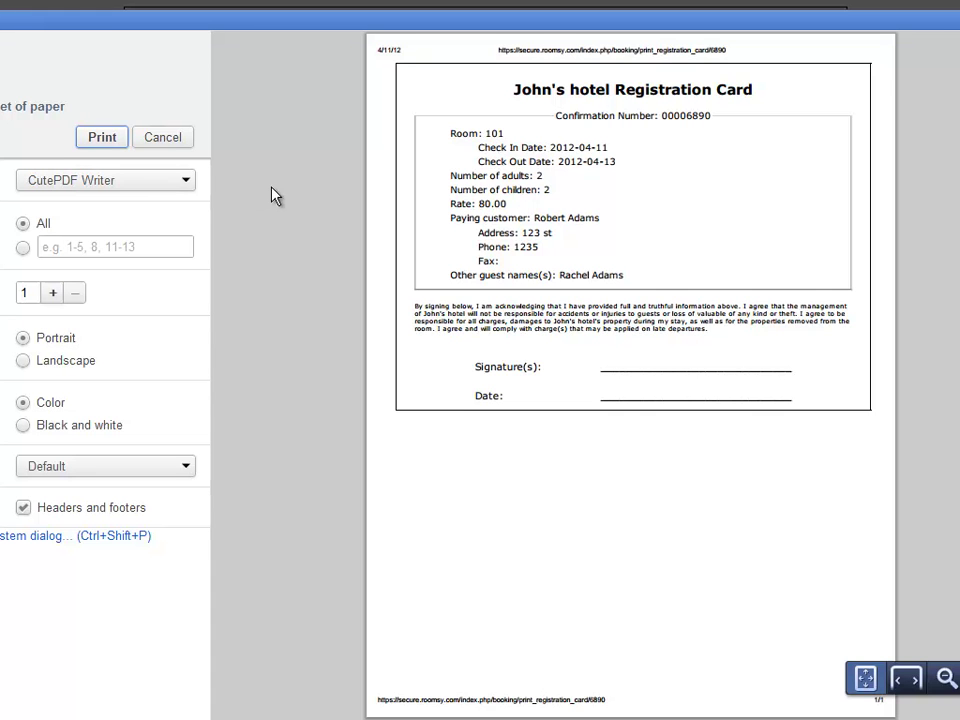
pyautogui.click(164, 142)
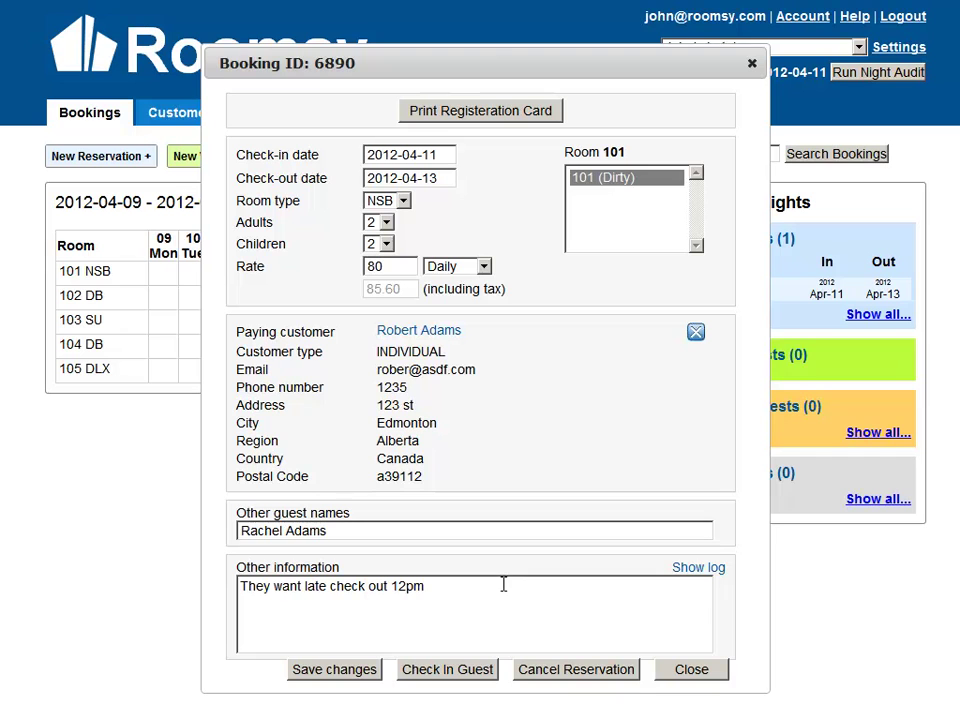
# Check in the room 101 guests, then start a new walk-in booking.
pyautogui.click(448, 677)
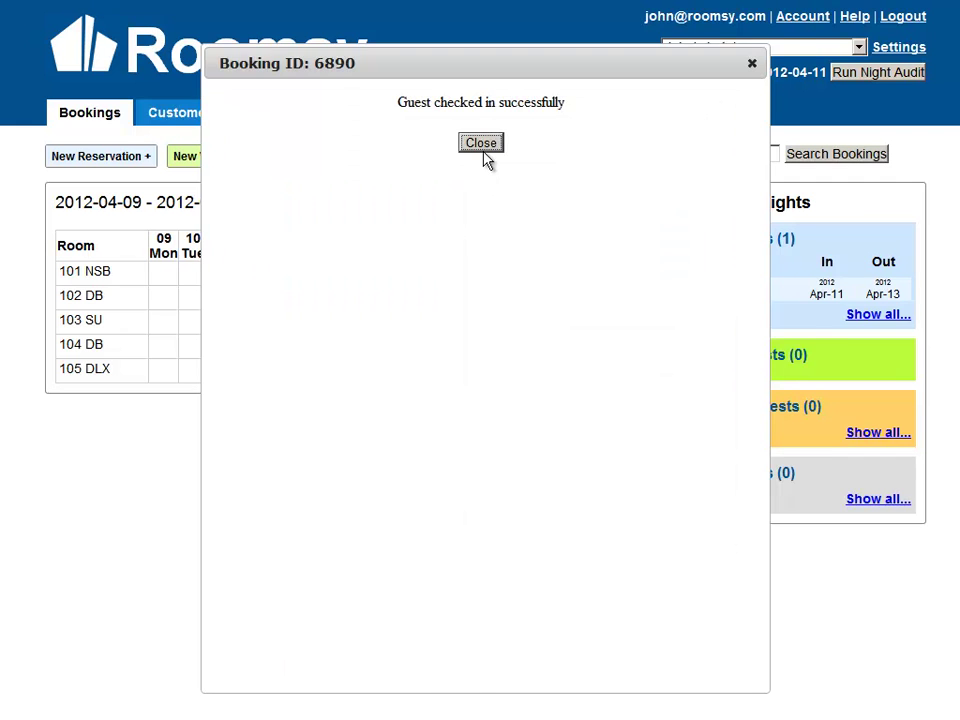
pyautogui.click(481, 143)
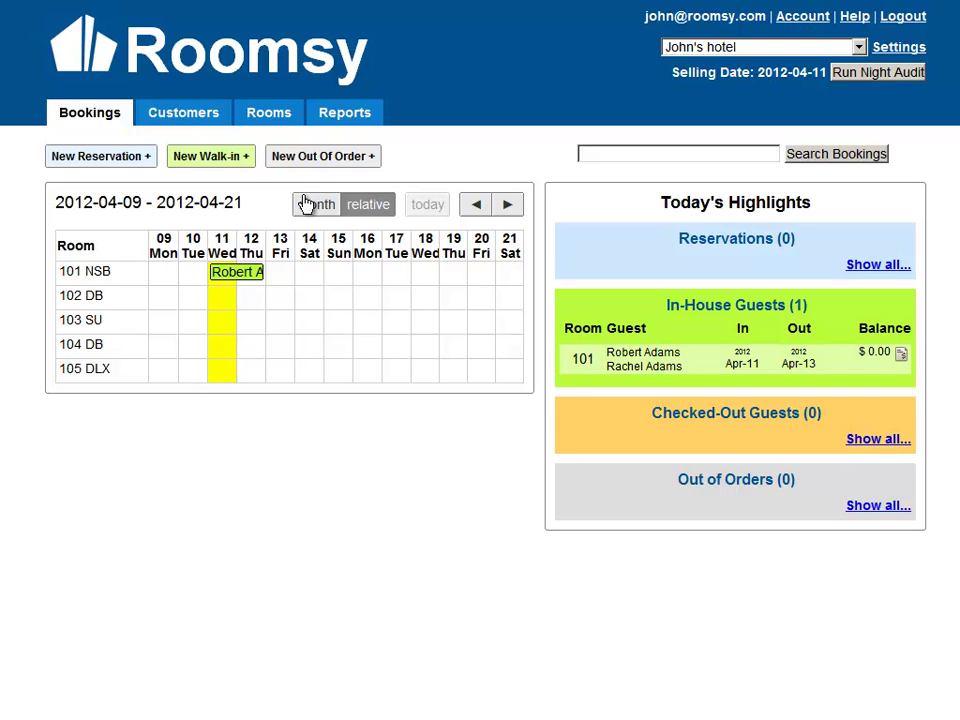
pyautogui.click(208, 175)
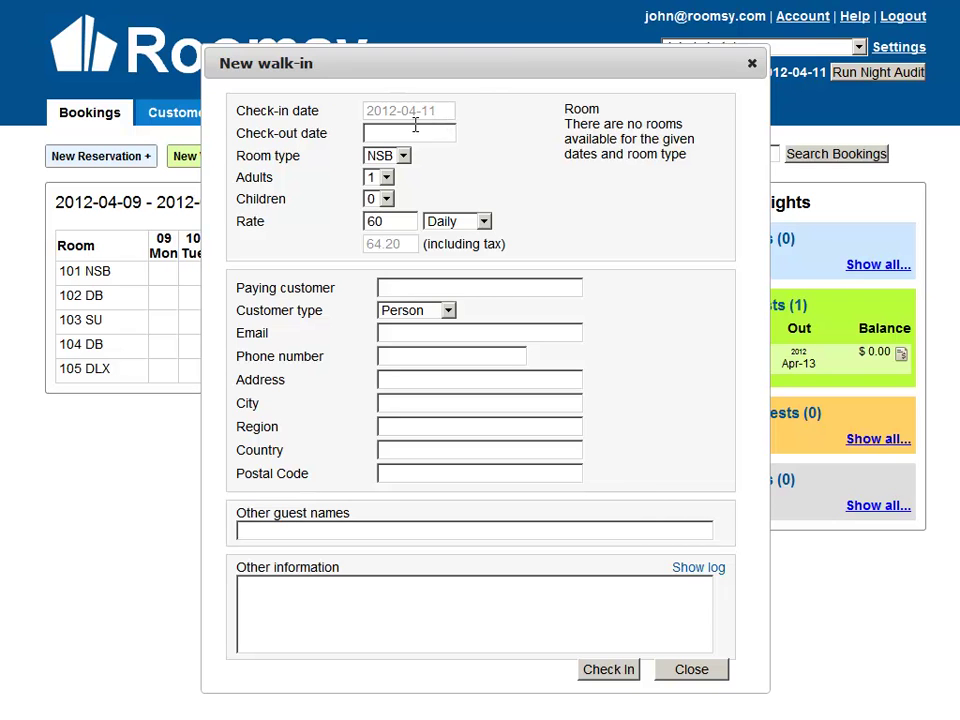
# Give the walk-in check-out 14 April, room type DB and room 102.
pyautogui.click(415, 124)
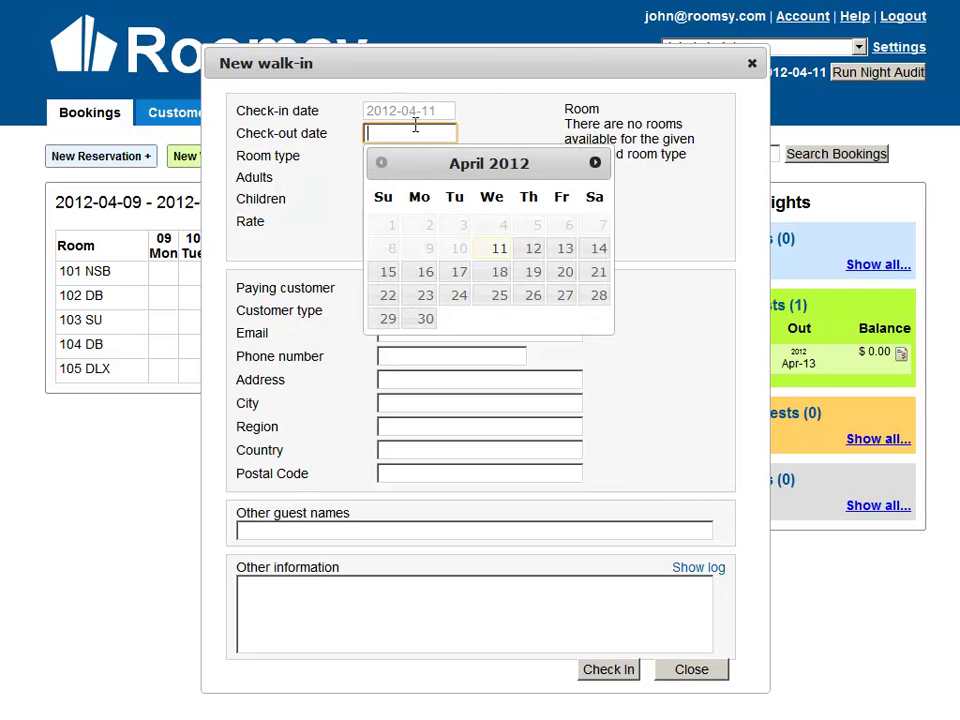
pyautogui.click(592, 249)
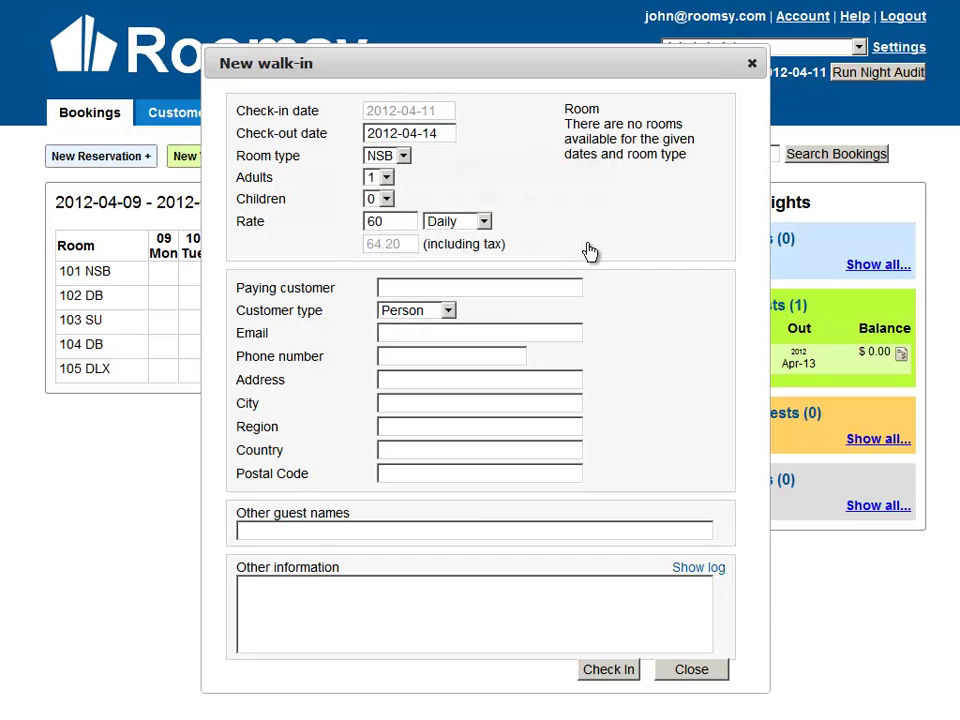
pyautogui.click(405, 158)
pyautogui.click(408, 158)
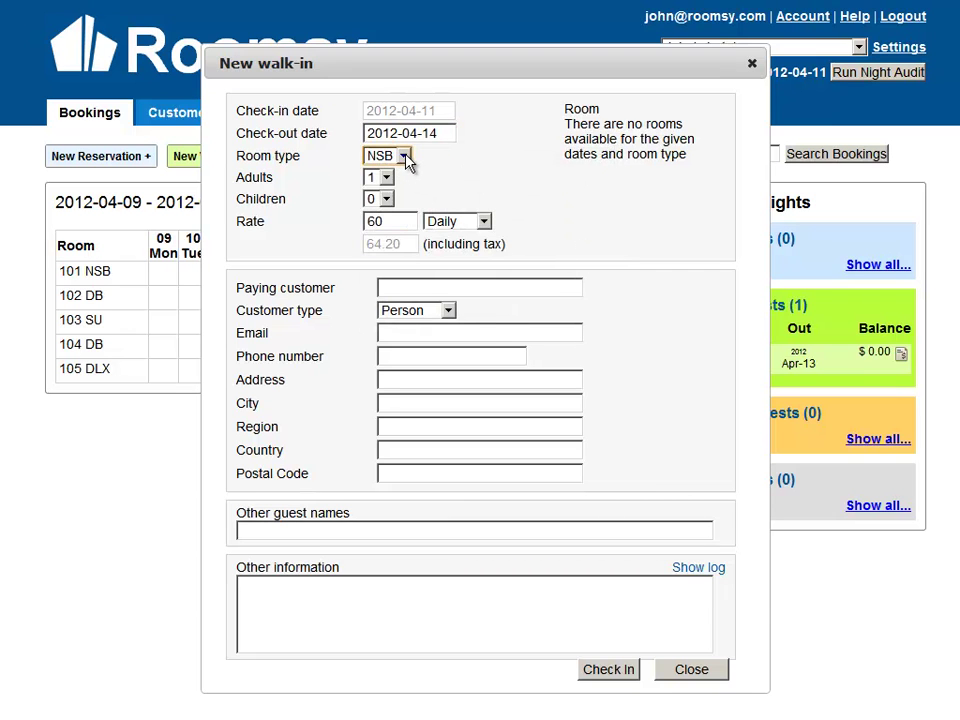
pyautogui.click(468, 190)
pyautogui.click(403, 158)
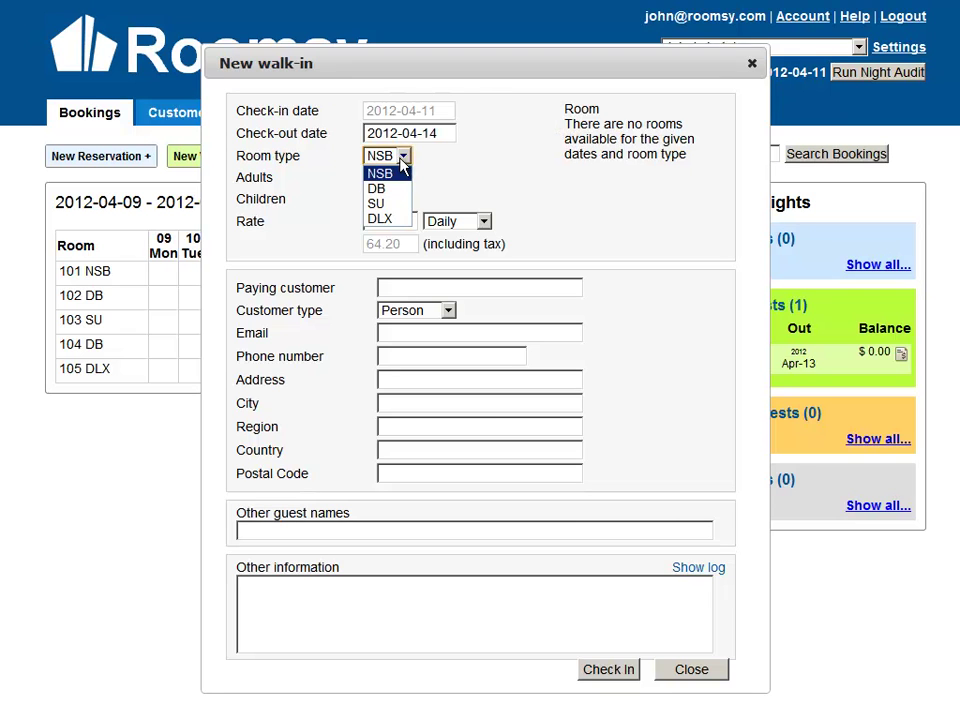
pyautogui.click(403, 189)
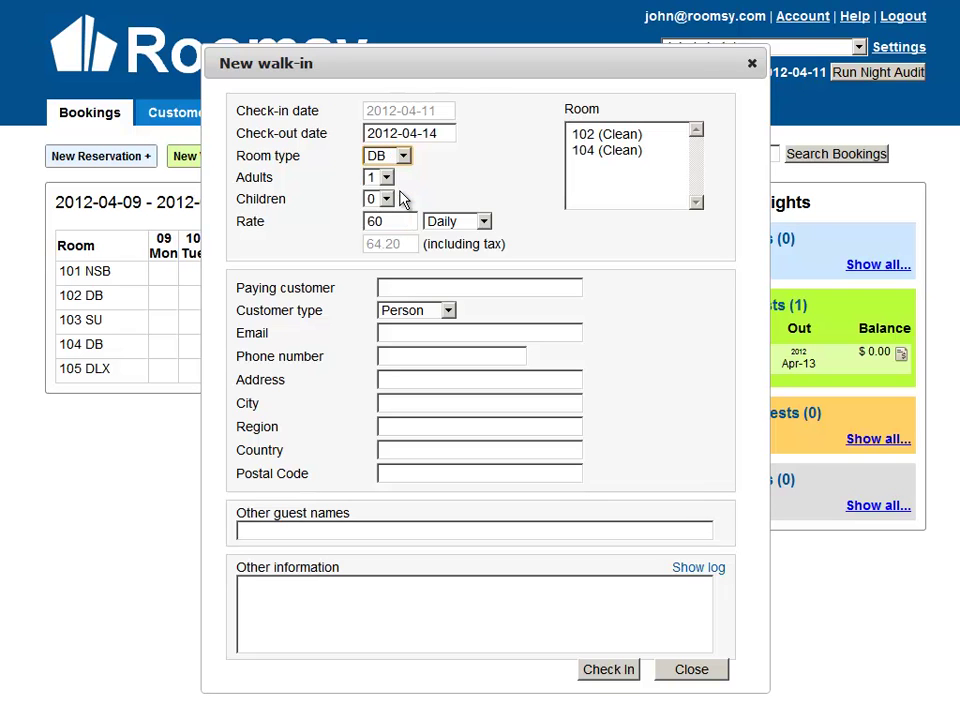
pyautogui.click(607, 137)
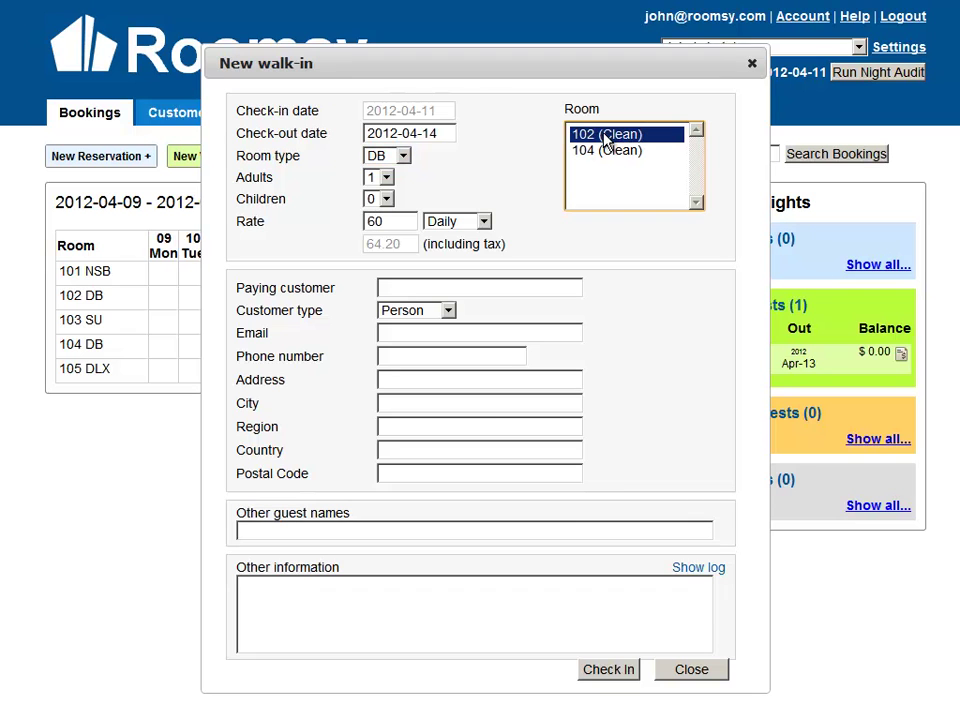
pyautogui.click(396, 221)
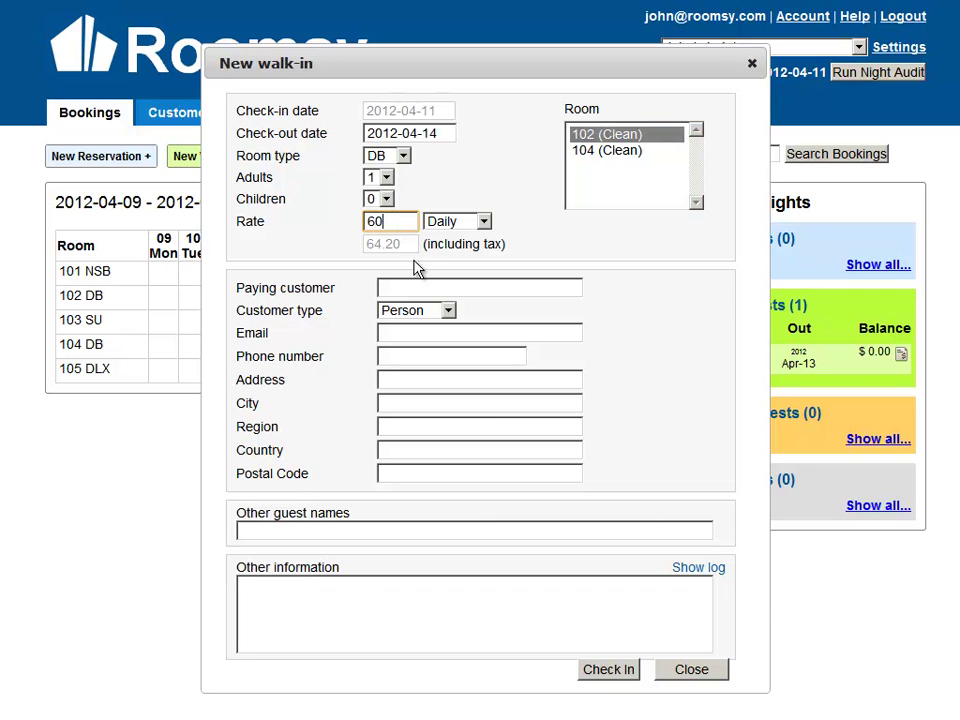
# Pick a suggested existing customer as the walk-in's paying customer and review their details.
pyautogui.click(414, 286)
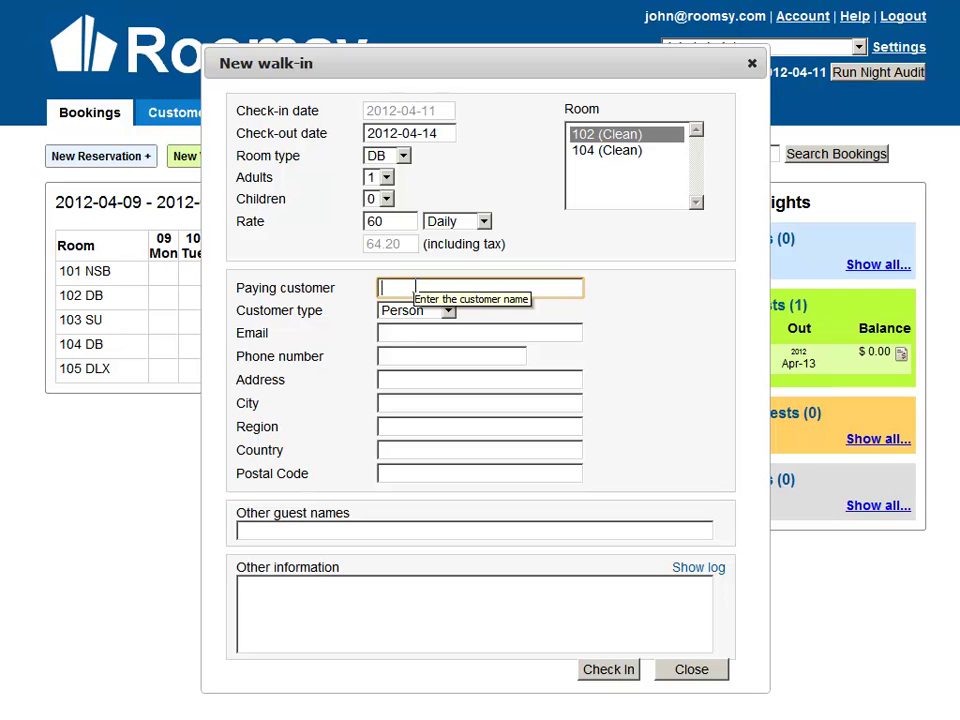
pyautogui.write('Ph')
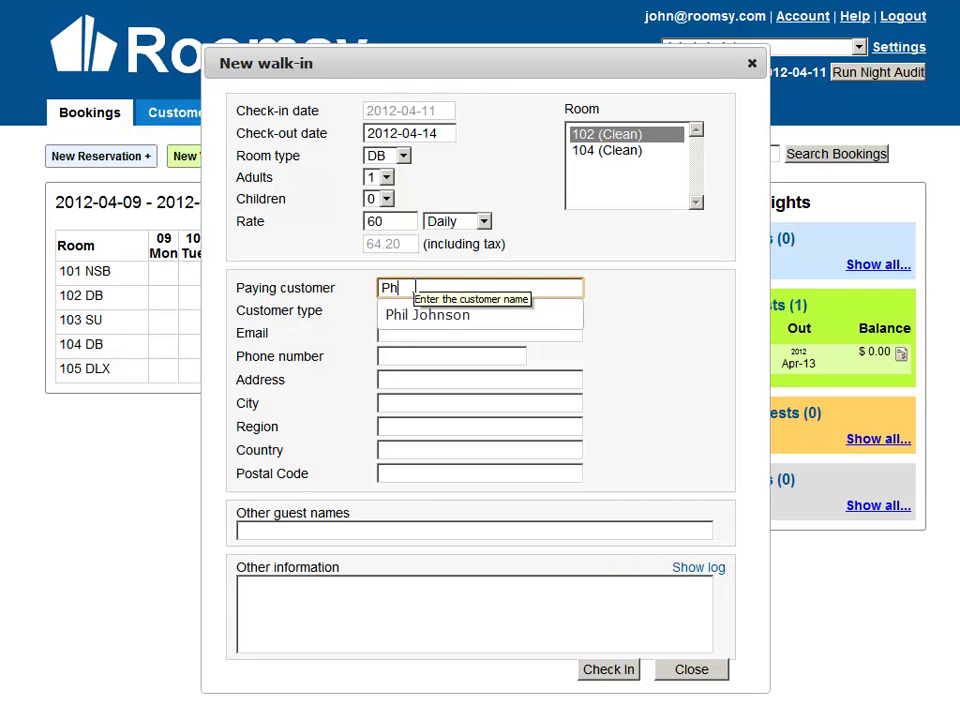
pyautogui.click(456, 318)
pyautogui.moveTo(376, 307); pyautogui.dragTo(447, 450)
pyautogui.click(447, 450)
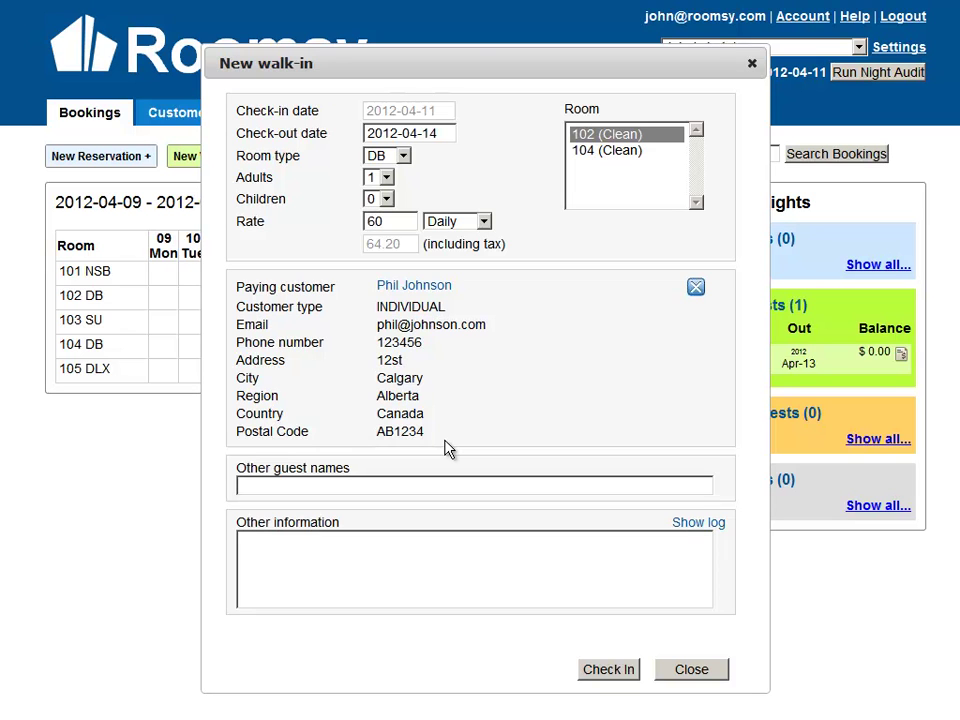
# Swap the payer for a different suggested customer and inspect their loaded details.
pyautogui.click(695, 289)
pyautogui.click(544, 285)
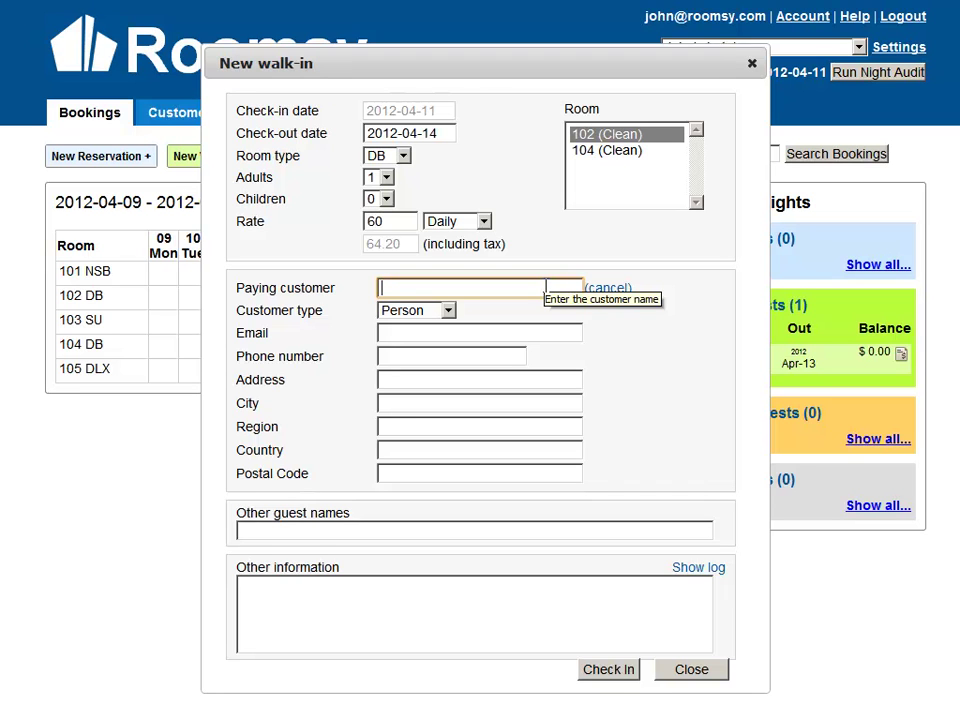
pyautogui.write('Ro')
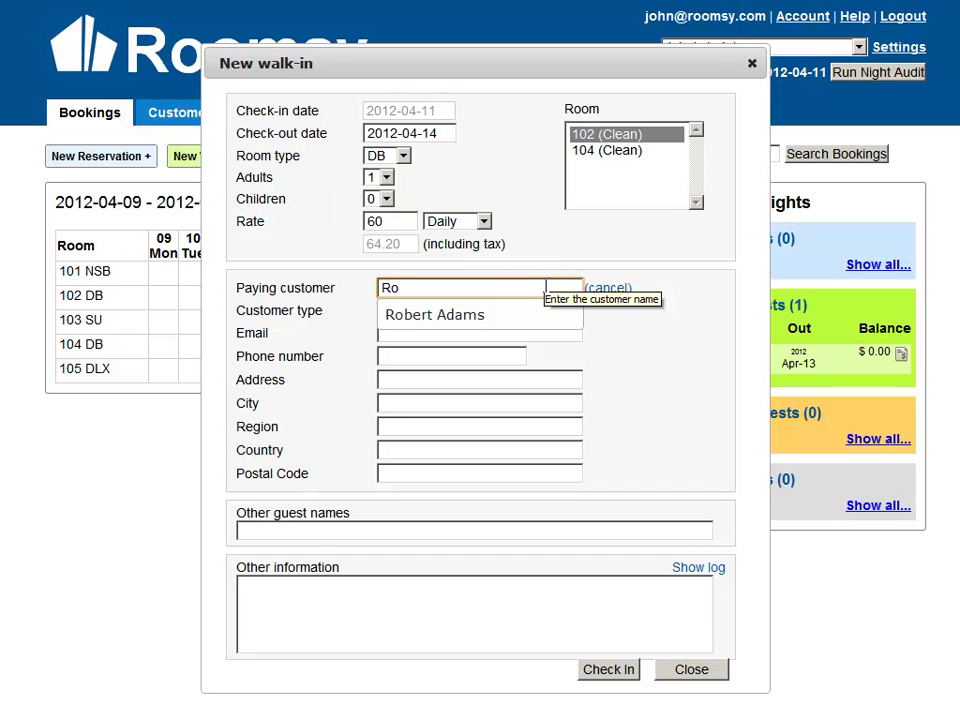
pyautogui.click(483, 318)
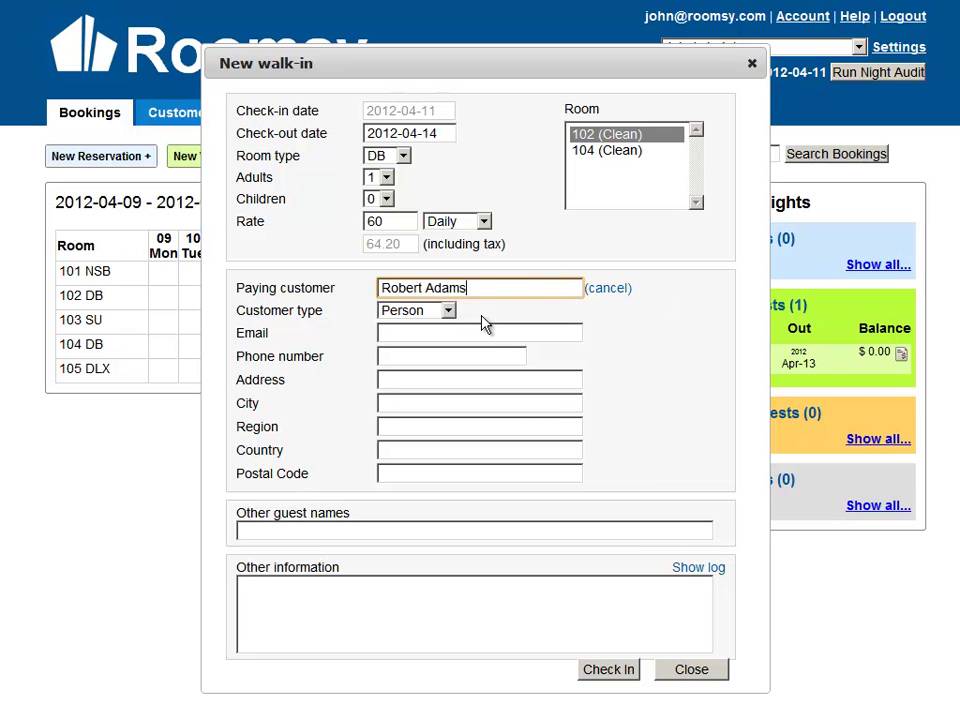
pyautogui.moveTo(379, 306); pyautogui.dragTo(470, 441)
pyautogui.click(470, 441)
pyautogui.moveTo(379, 307); pyautogui.dragTo(430, 436)
pyautogui.click(430, 436)
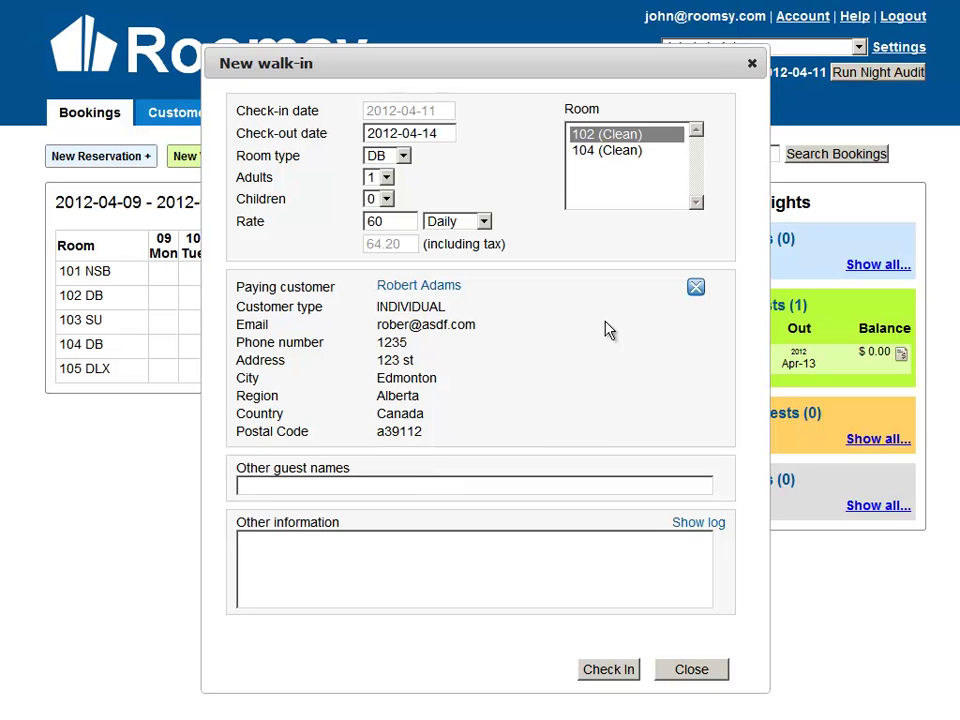
# Revert the paying customer to the first suggested existing customer.
pyautogui.click(696, 288)
pyautogui.click(495, 289)
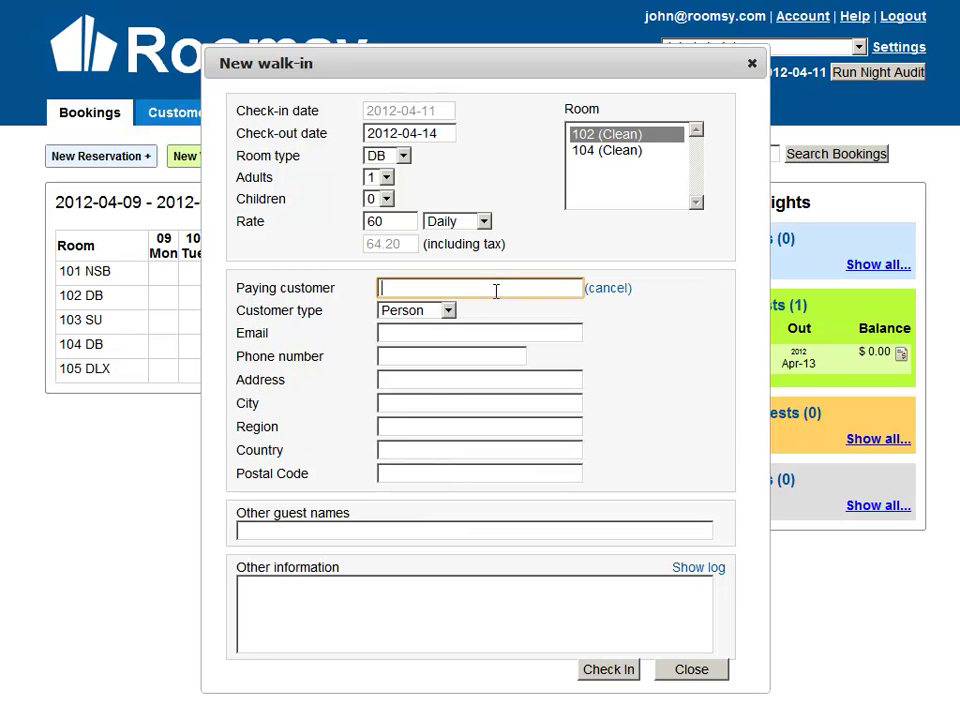
pyautogui.write('Phil')
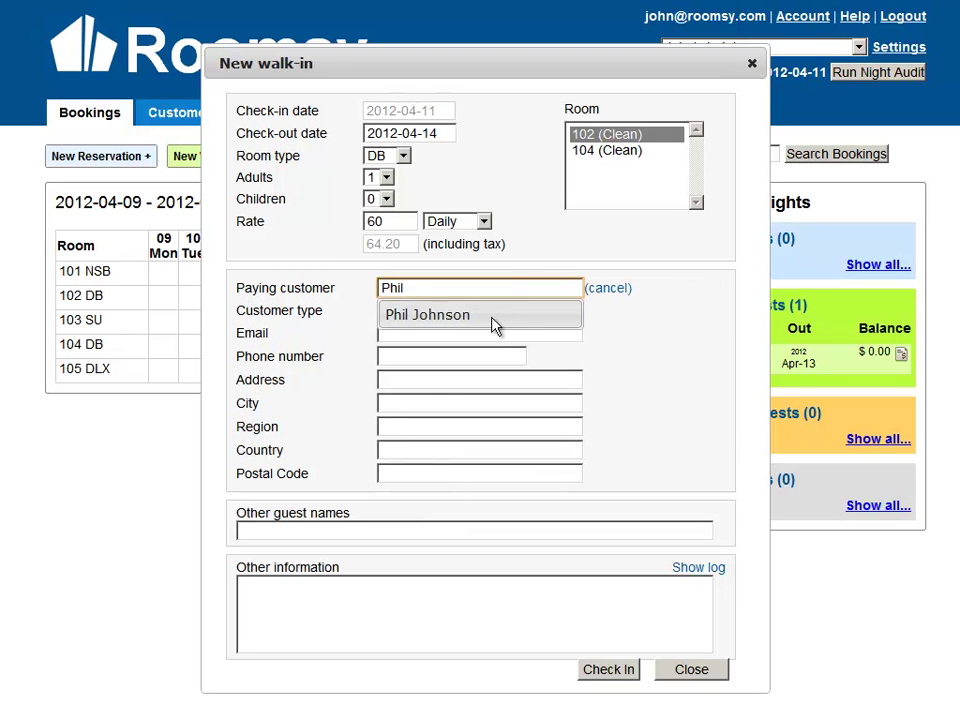
pyautogui.click(494, 318)
pyautogui.click(420, 483)
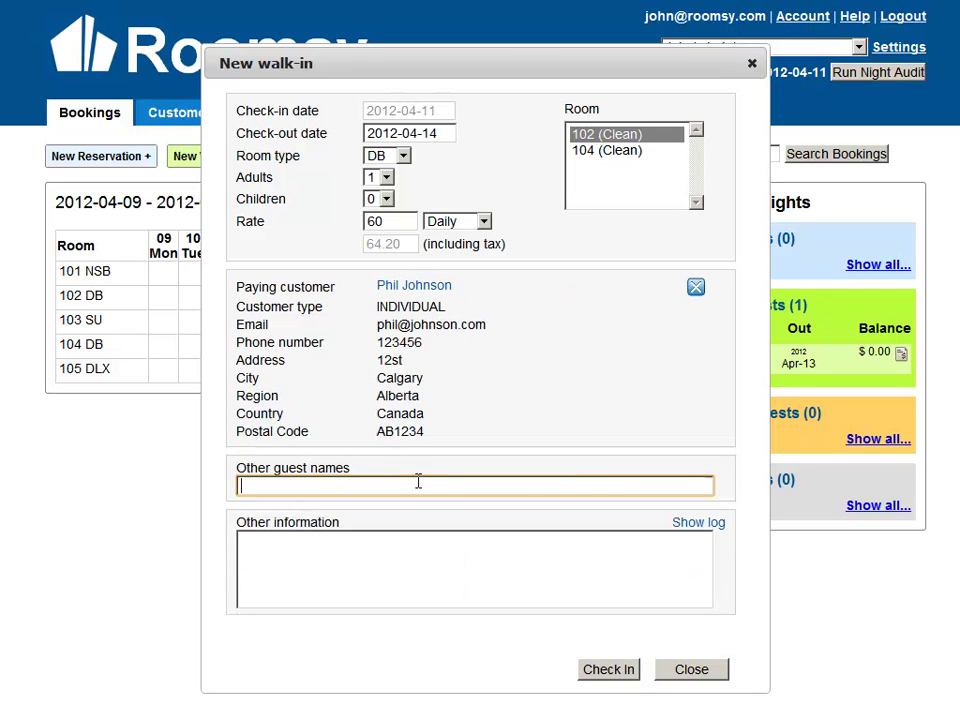
# Note a $5 discount for the customer, set the rate to 55, and check the walk-in in.
pyautogui.click(395, 566)
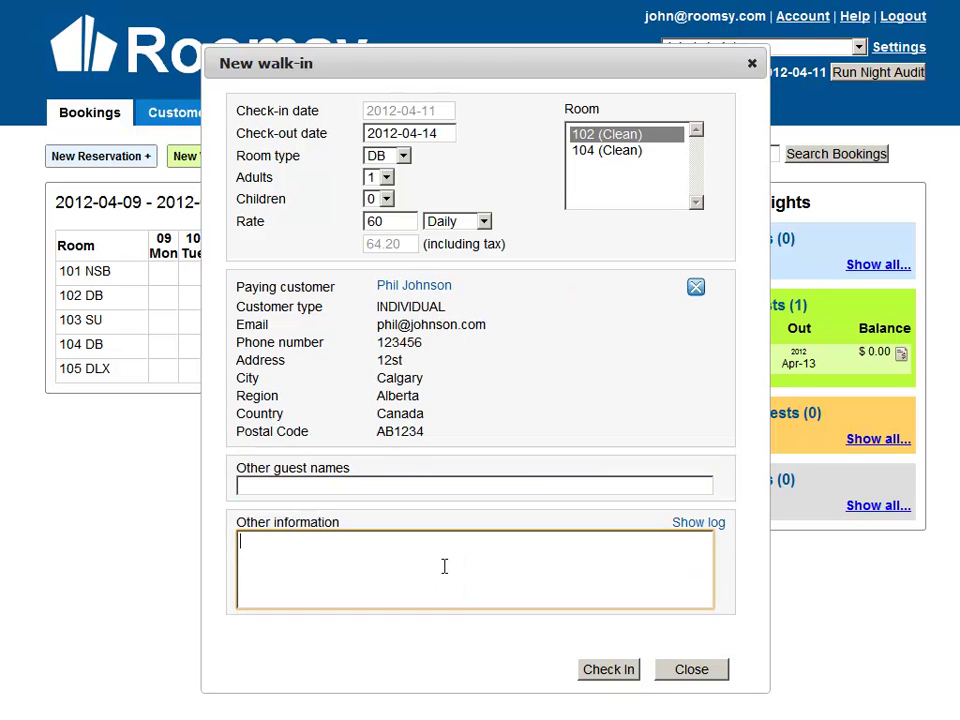
pyautogui.write('Give phil a $5 discount be')
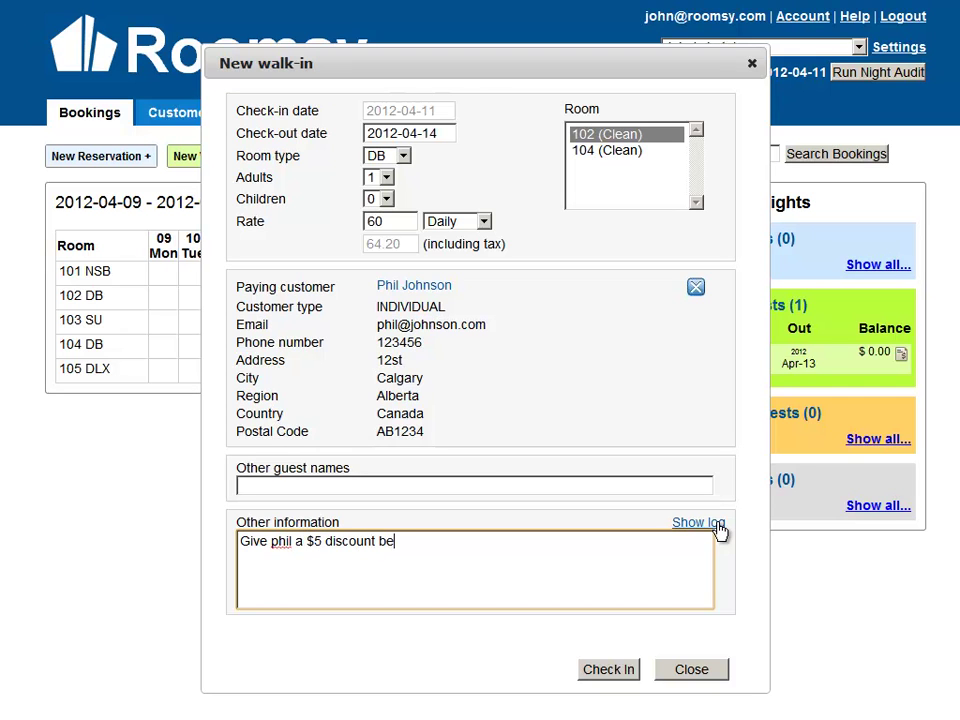
pyautogui.write("cause I've known him fo")
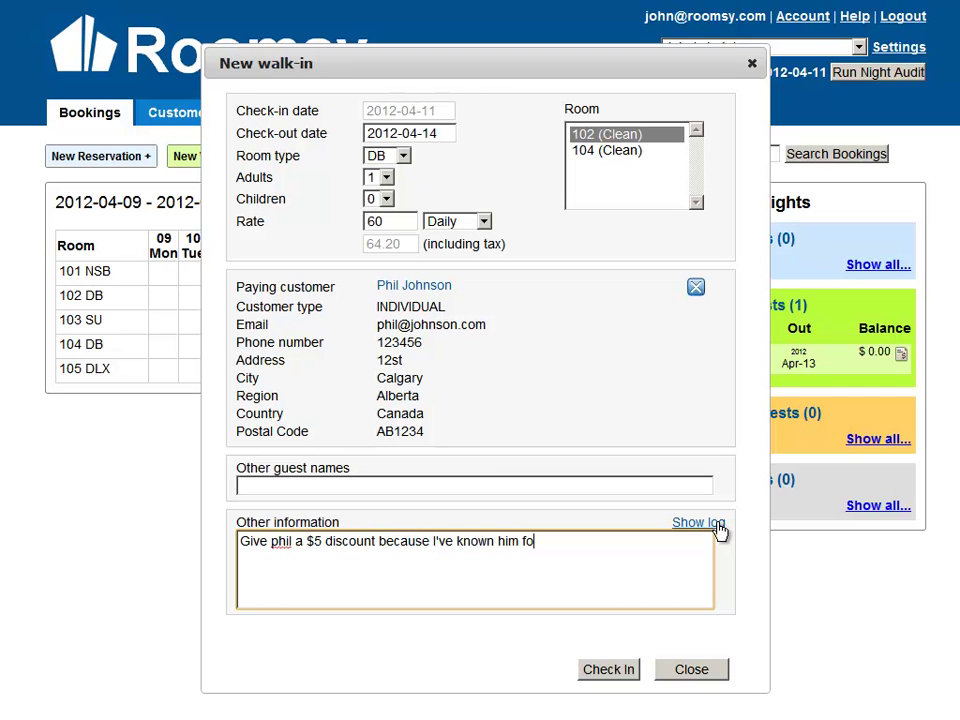
pyautogui.write('r forever.')
pyautogui.click(411, 221)
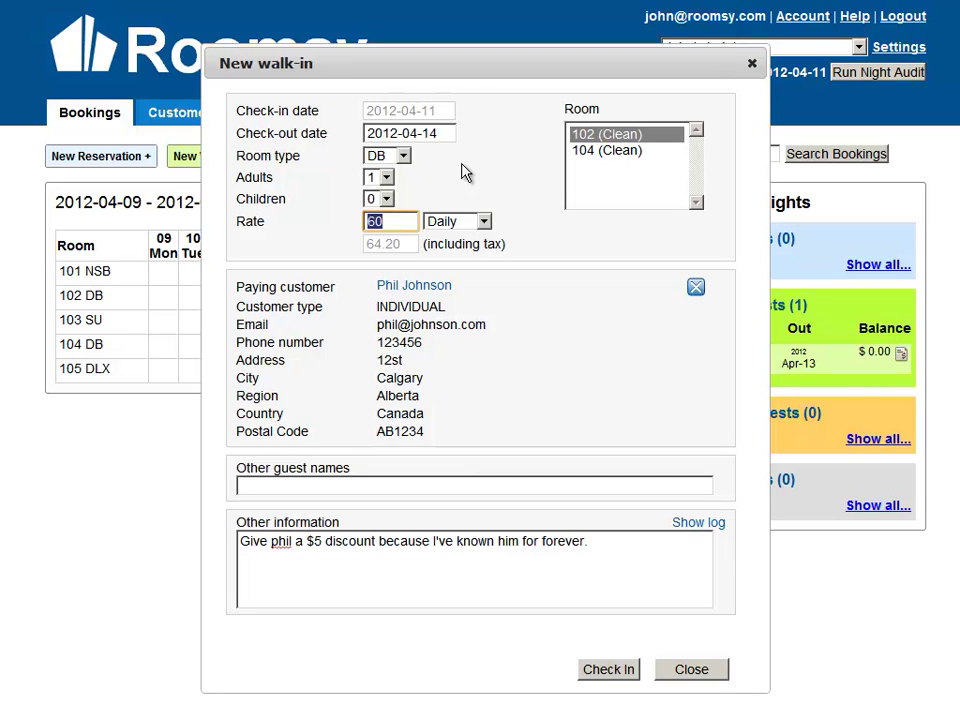
pyautogui.write('555')
pyautogui.press('BackSpace')
pyautogui.click(607, 678)
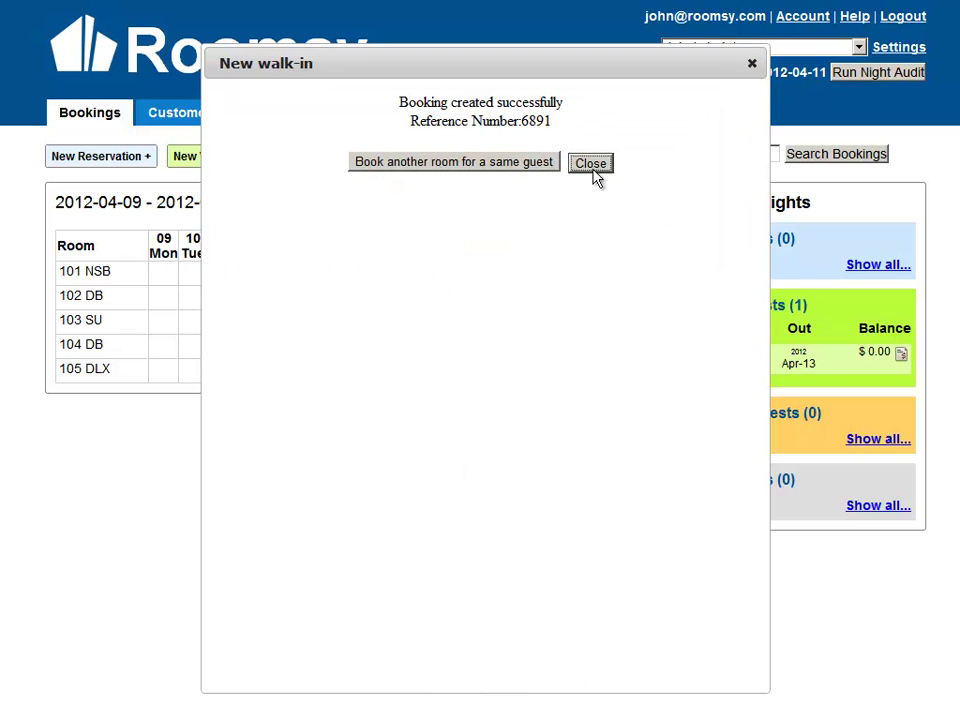
pyautogui.click(592, 166)
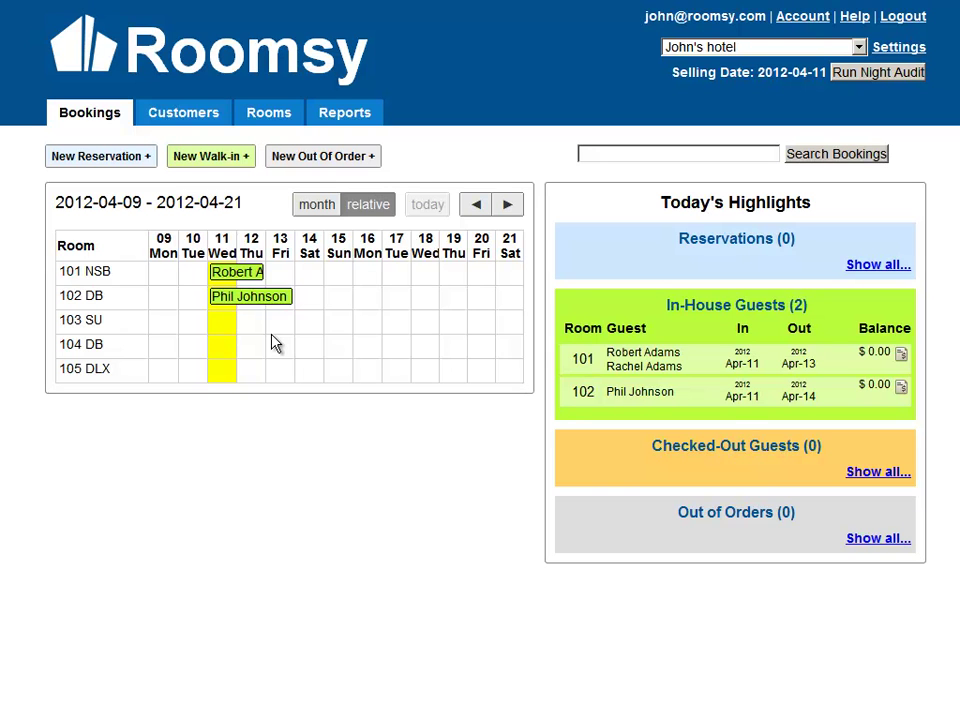
# Open booking 6890's invoice for the room 101 guest, which shows a 0.00 balance.
pyautogui.click(660, 372)
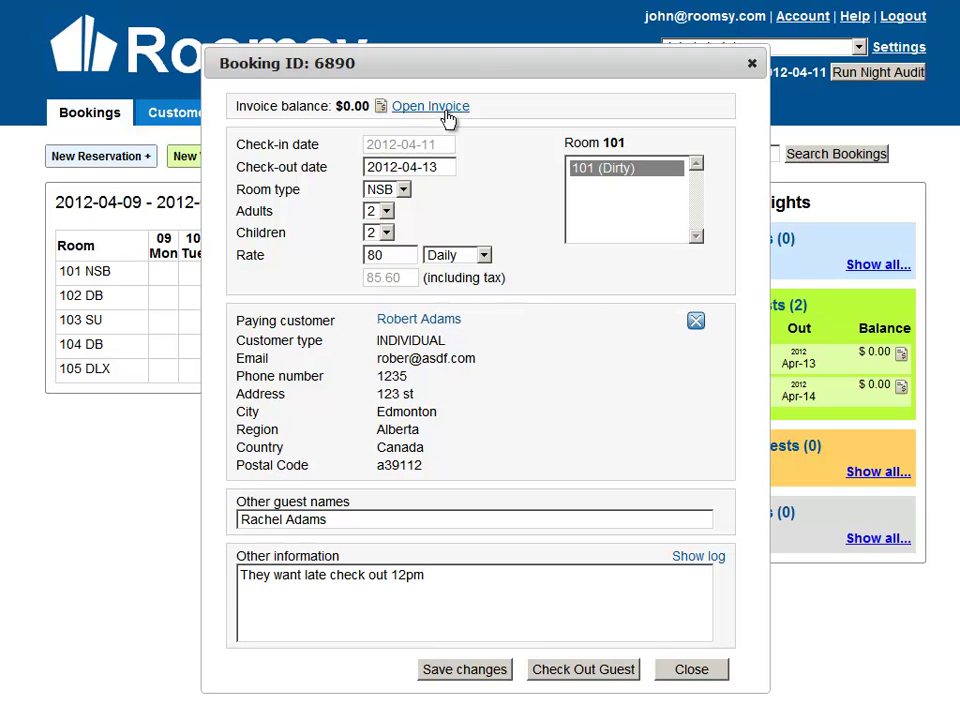
pyautogui.click(445, 107)
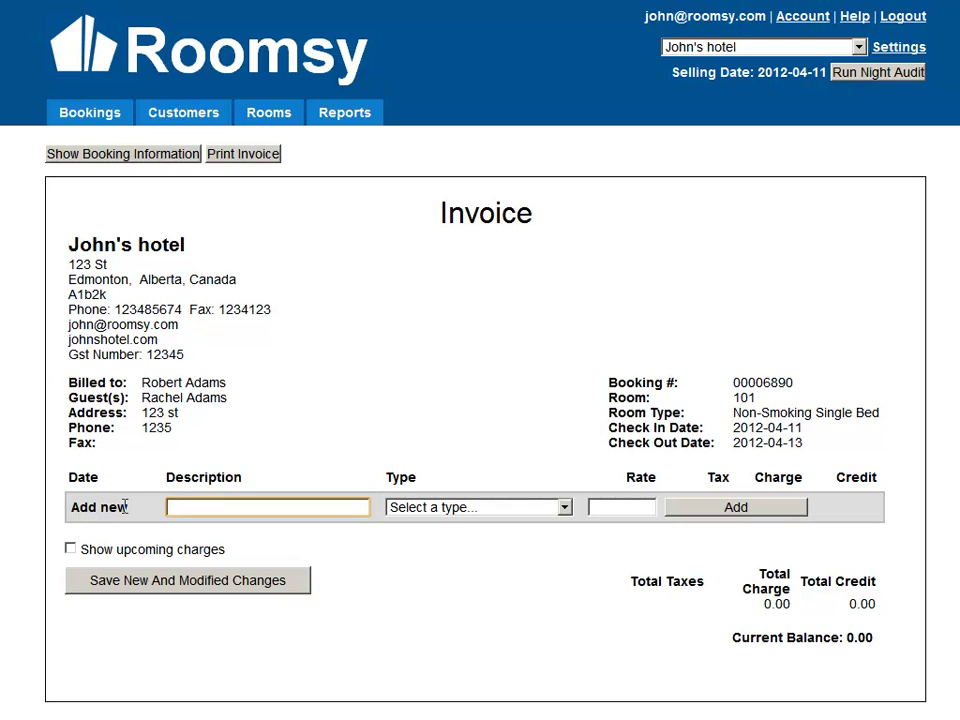
# Add a 10.00 Bar Charge describing the guest's couple of drinks to the invoice.
pyautogui.click(172, 508)
pyautogui.write('Robert had ')
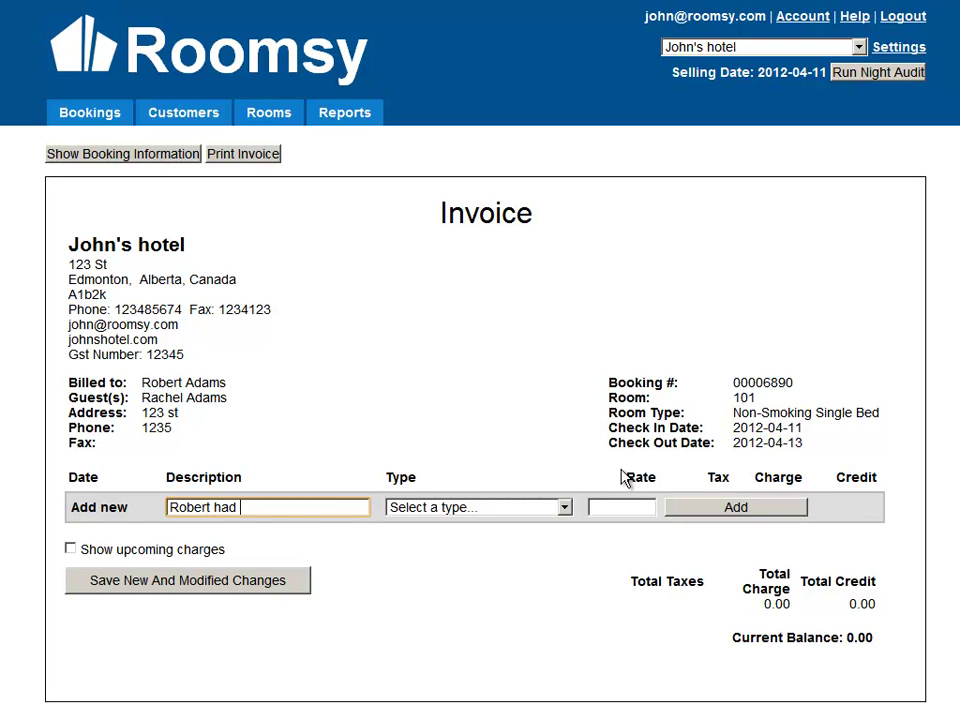
pyautogui.write('couple drinks')
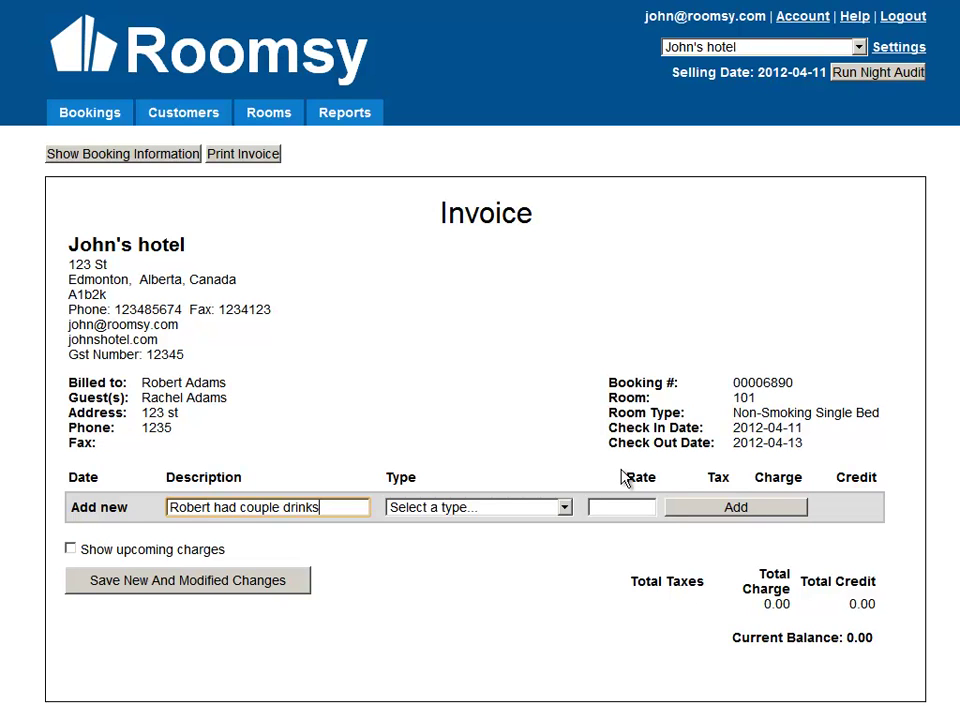
pyautogui.click(452, 512)
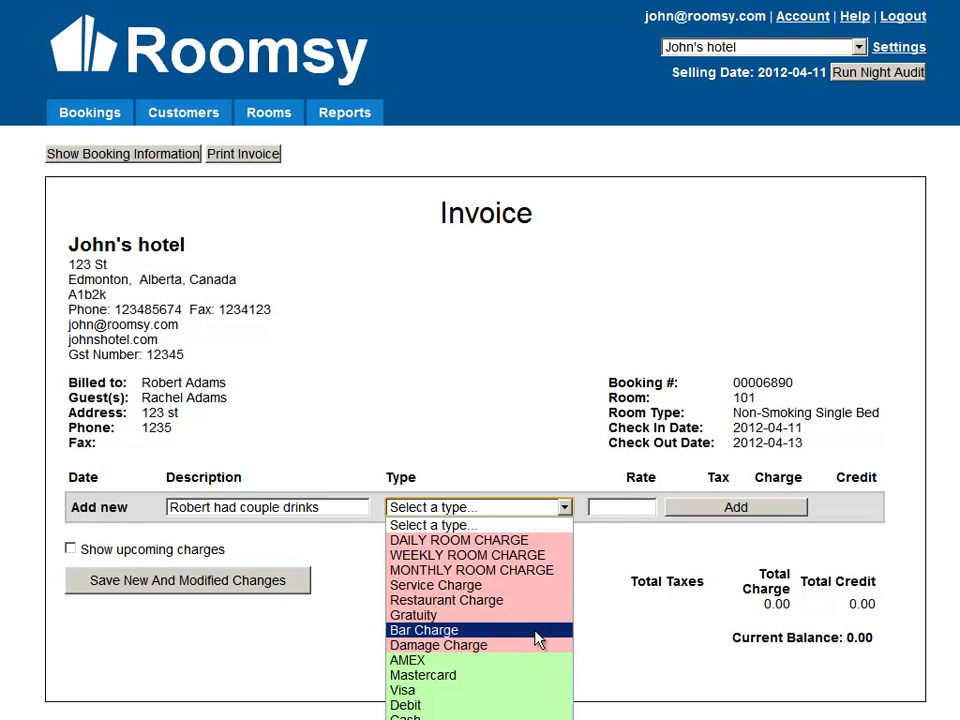
pyautogui.click(537, 630)
pyautogui.click(611, 509)
pyautogui.write('10')
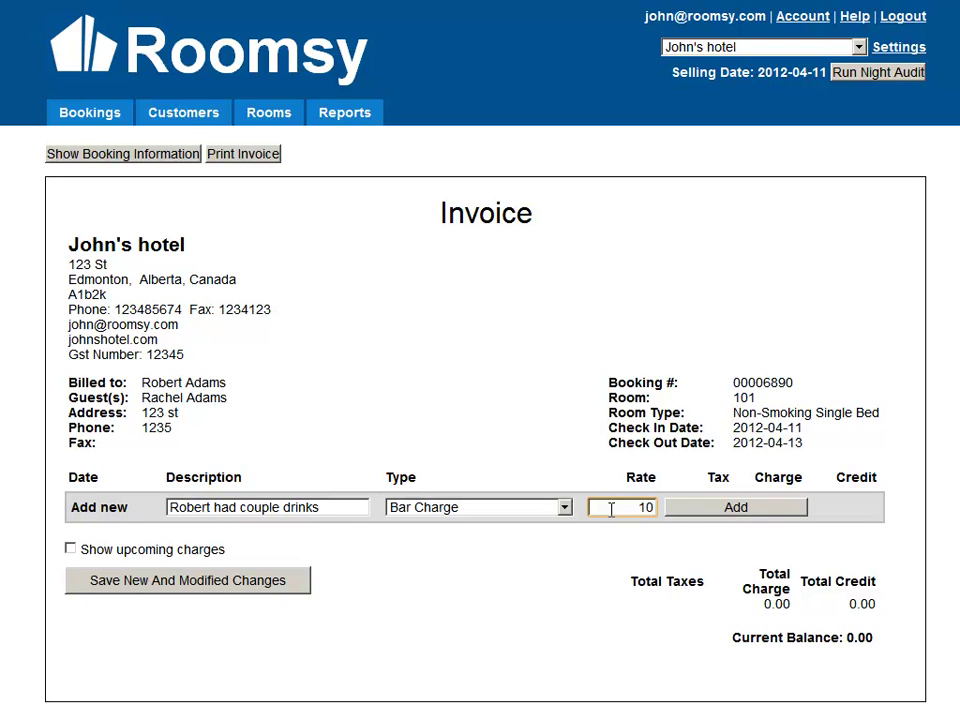
pyautogui.click(730, 514)
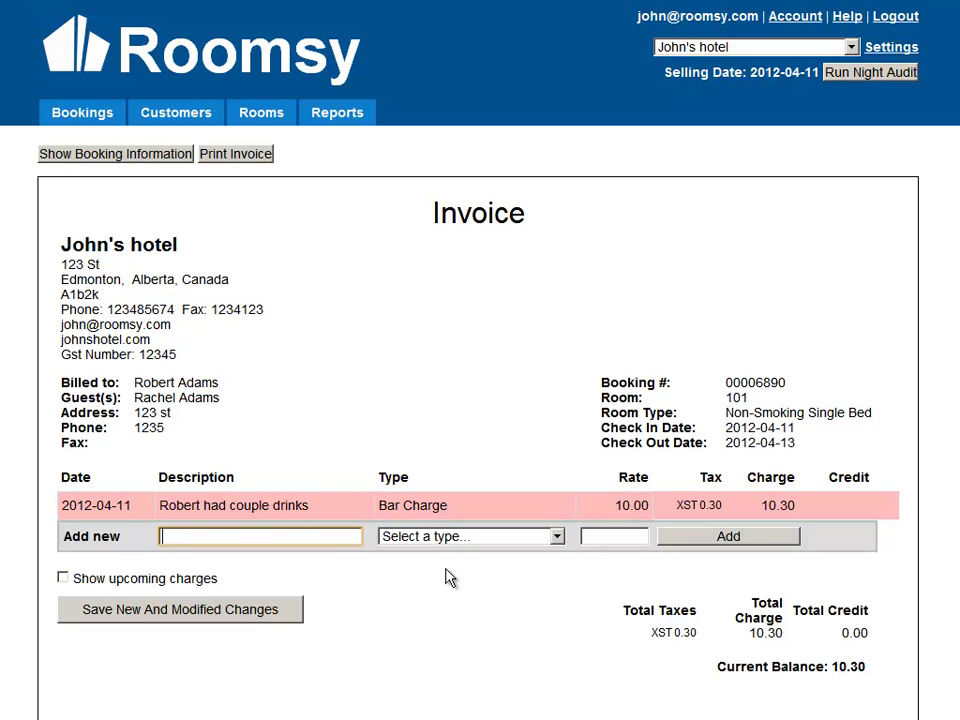
# Add a Cash line '$100 deposit' with rate 100 to the invoice.
pyautogui.write('$100 deposit')
pyautogui.click(462, 539)
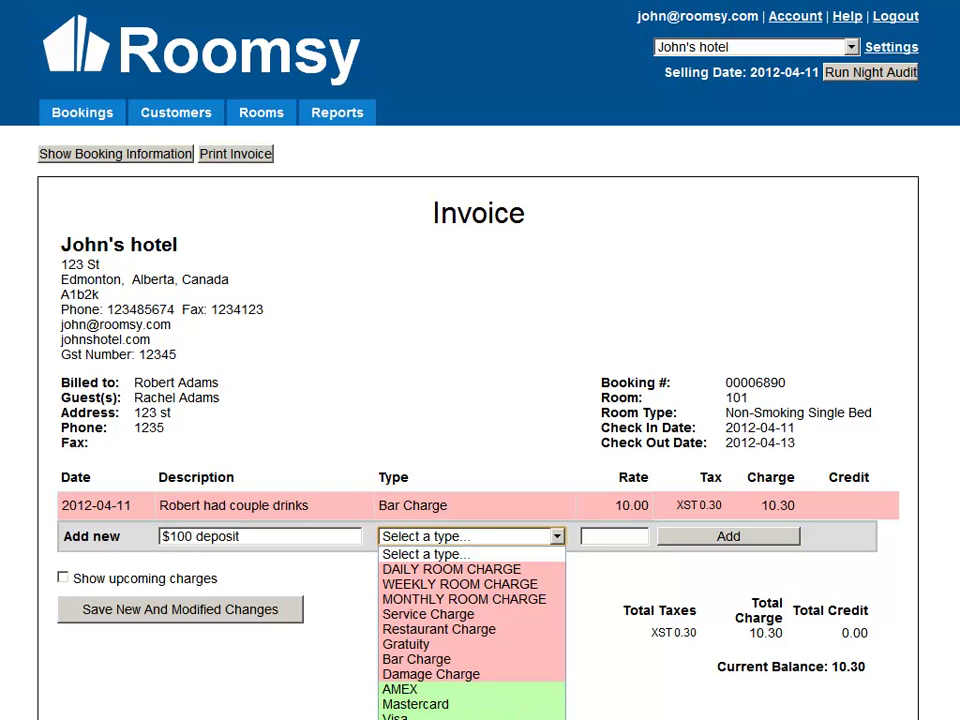
pyautogui.click(450, 719)
pyautogui.click(613, 536)
pyautogui.write('100')
pyautogui.click(700, 540)
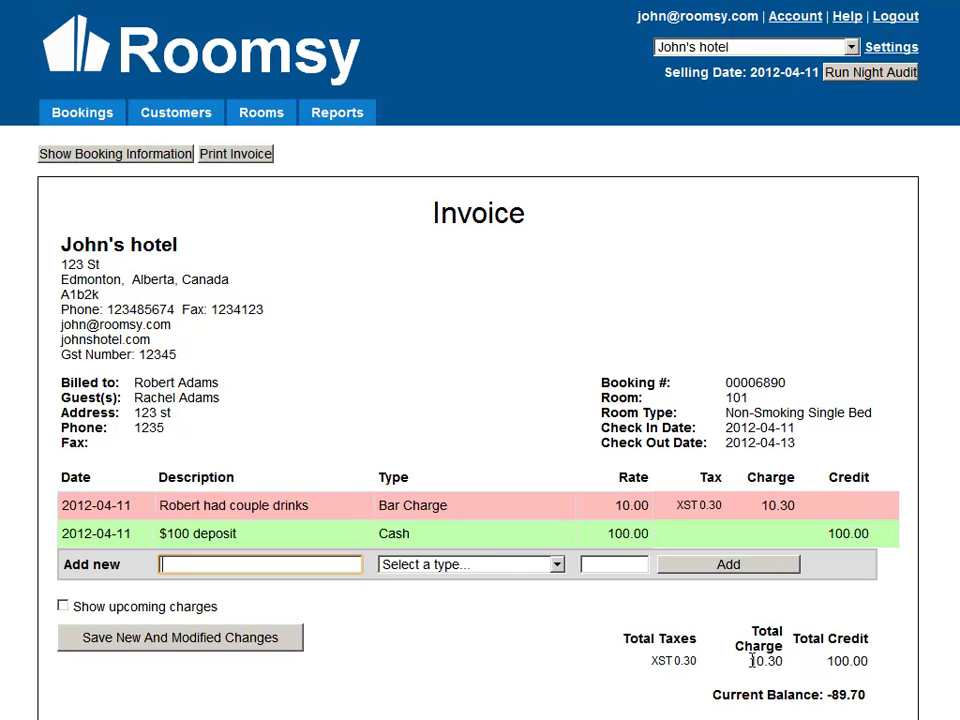
# Check the -89.70 current balance and save the new invoice lines.
pyautogui.moveTo(822, 694); pyautogui.dragTo(861, 698)
pyautogui.click(861, 699)
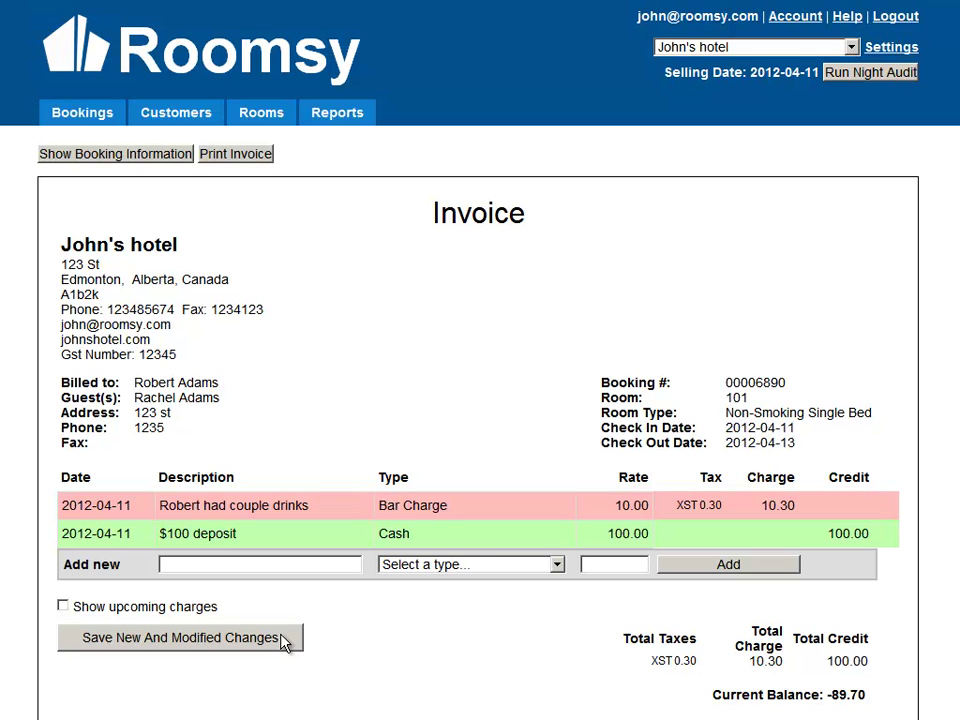
pyautogui.click(175, 646)
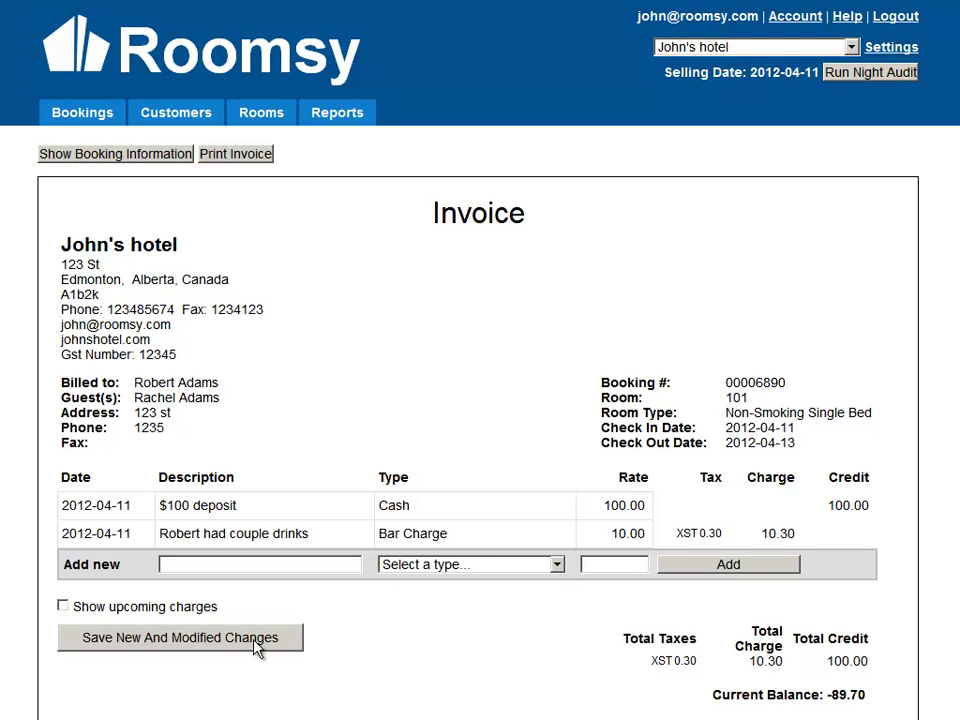
pyautogui.click(63, 607)
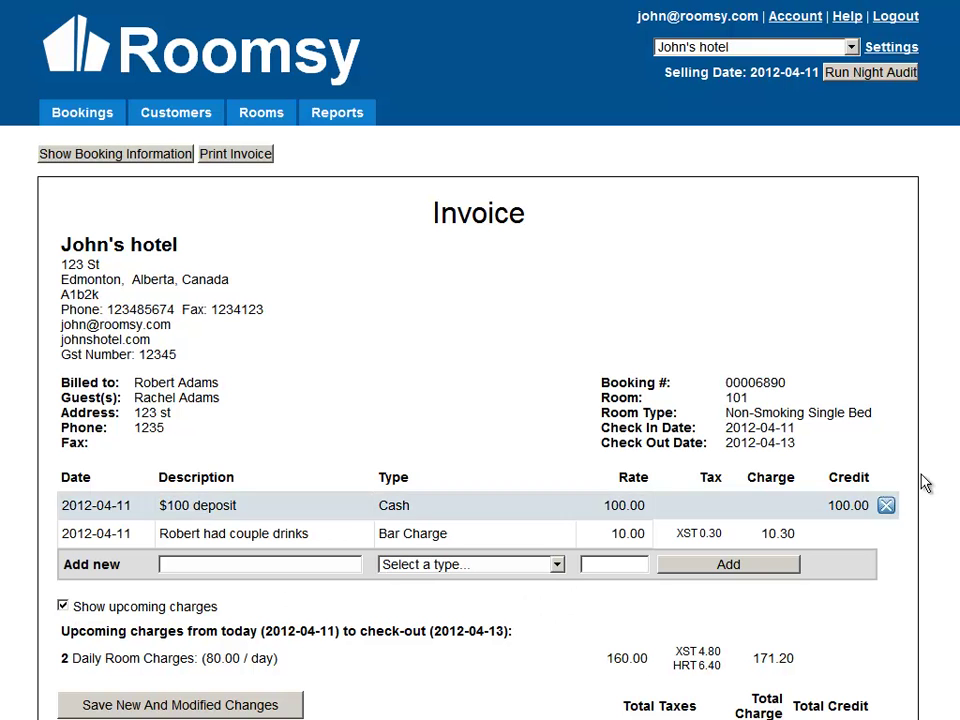
pyautogui.scroll(-1, 480, 360)
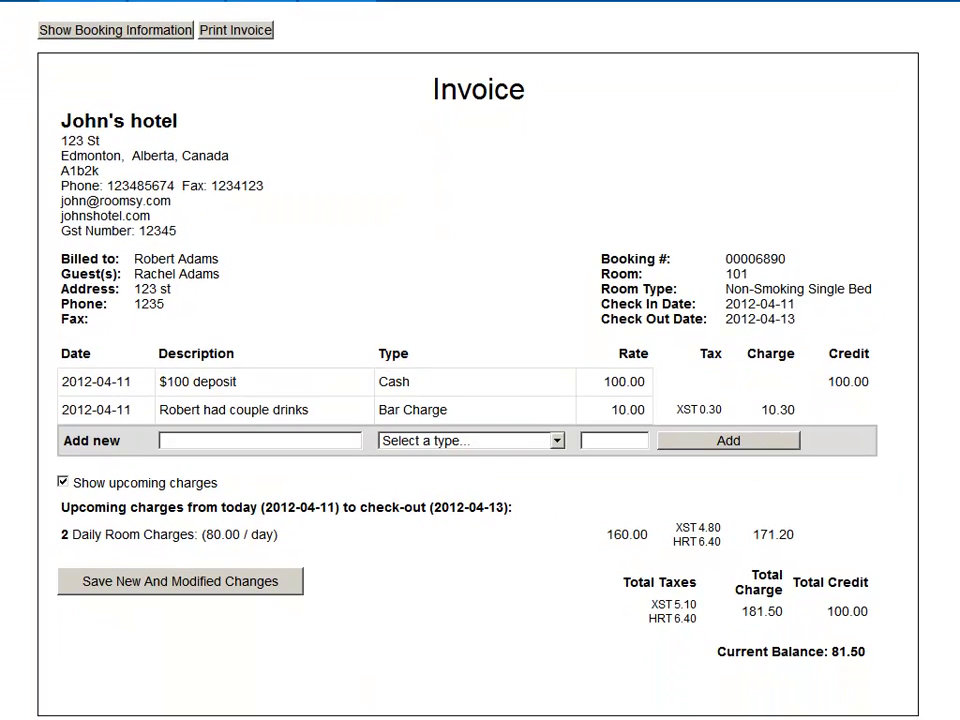
pyautogui.moveTo(60, 535); pyautogui.dragTo(258, 536)
pyautogui.click(236, 535)
pyautogui.click(405, 548)
pyautogui.moveTo(756, 534); pyautogui.dragTo(797, 533)
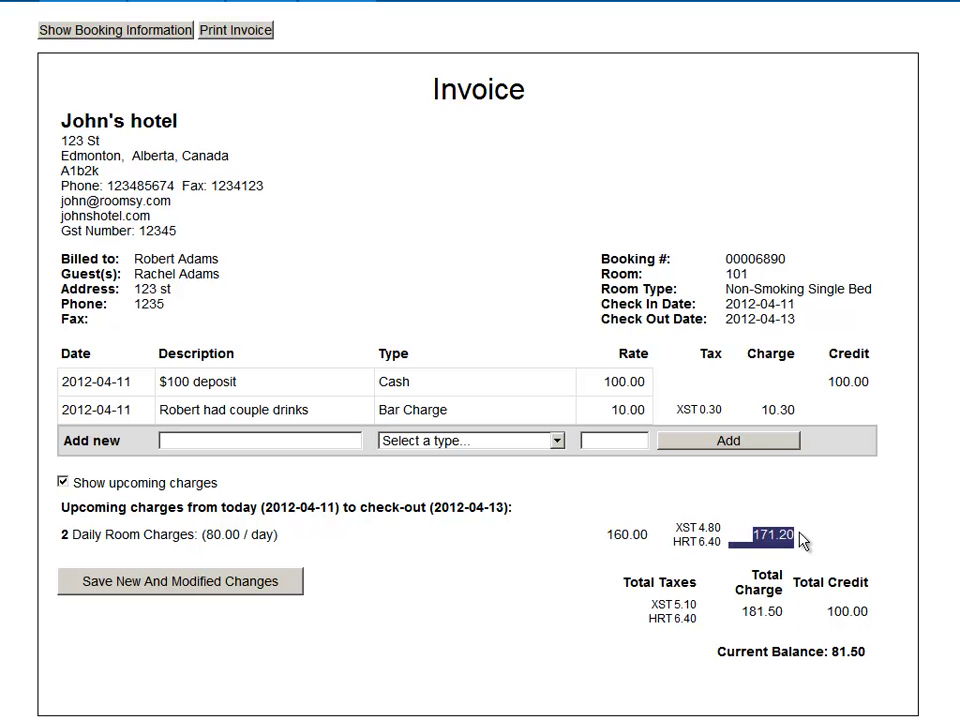
pyautogui.click(806, 540)
pyautogui.moveTo(741, 612); pyautogui.dragTo(797, 611)
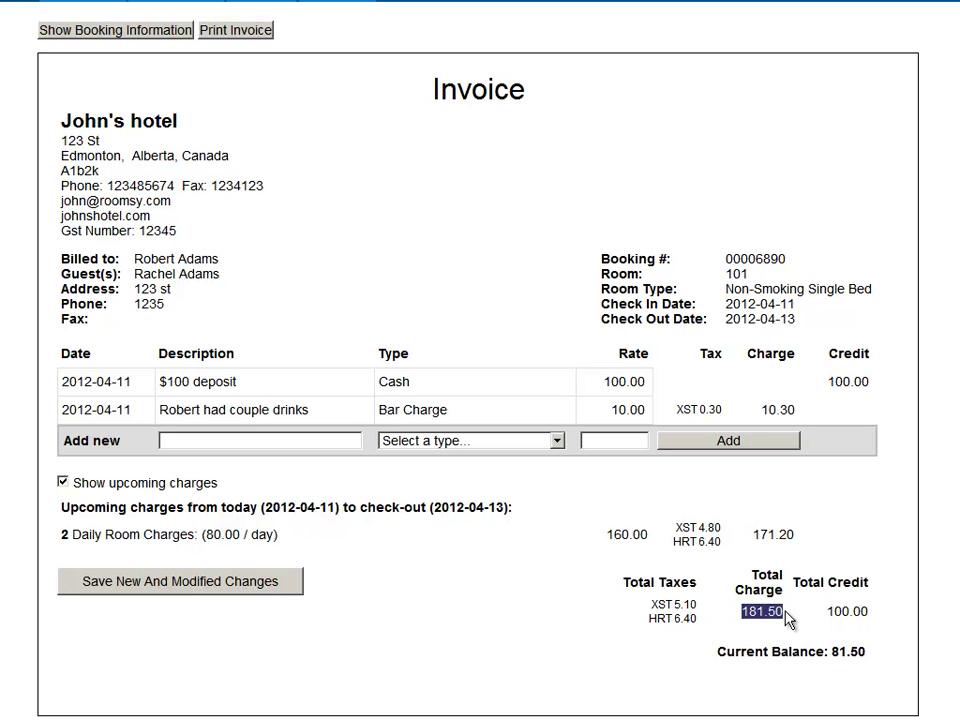
pyautogui.click(822, 615)
pyautogui.moveTo(826, 612); pyautogui.dragTo(870, 612)
pyautogui.click(872, 620)
pyautogui.moveTo(832, 651); pyautogui.dragTo(866, 652)
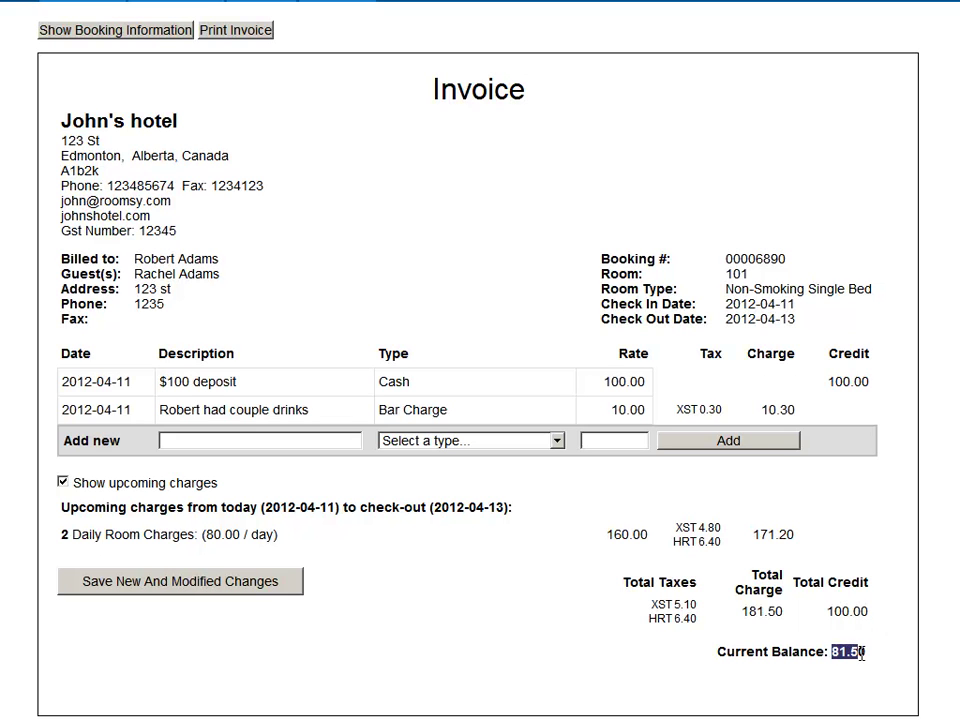
pyautogui.click(867, 652)
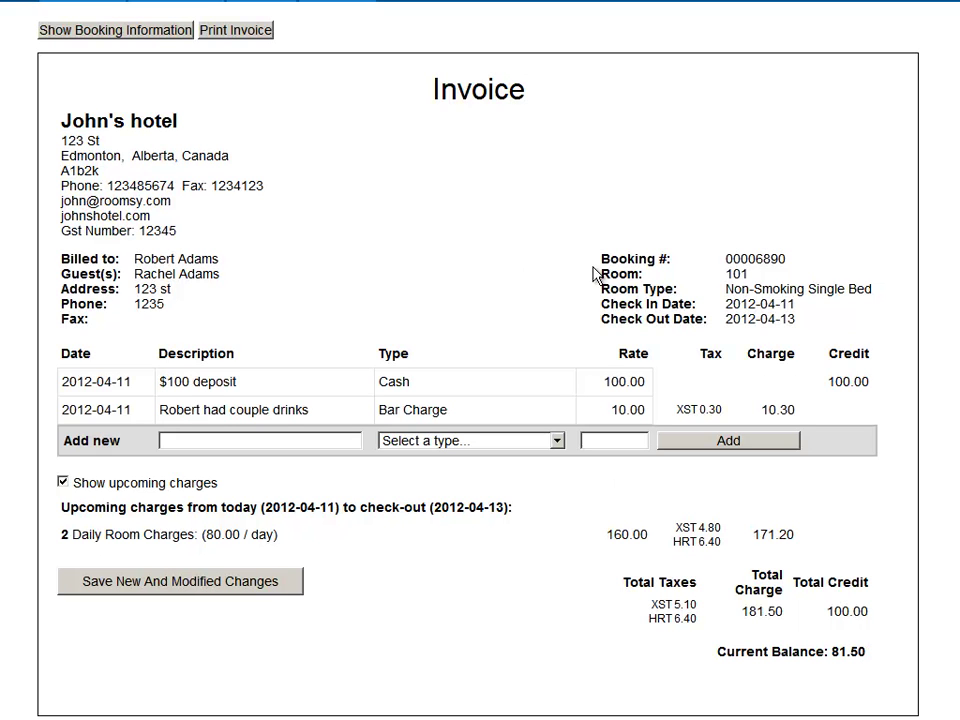
# Check the booking's nightly rate of 80 in the booking details.
pyautogui.click(116, 32)
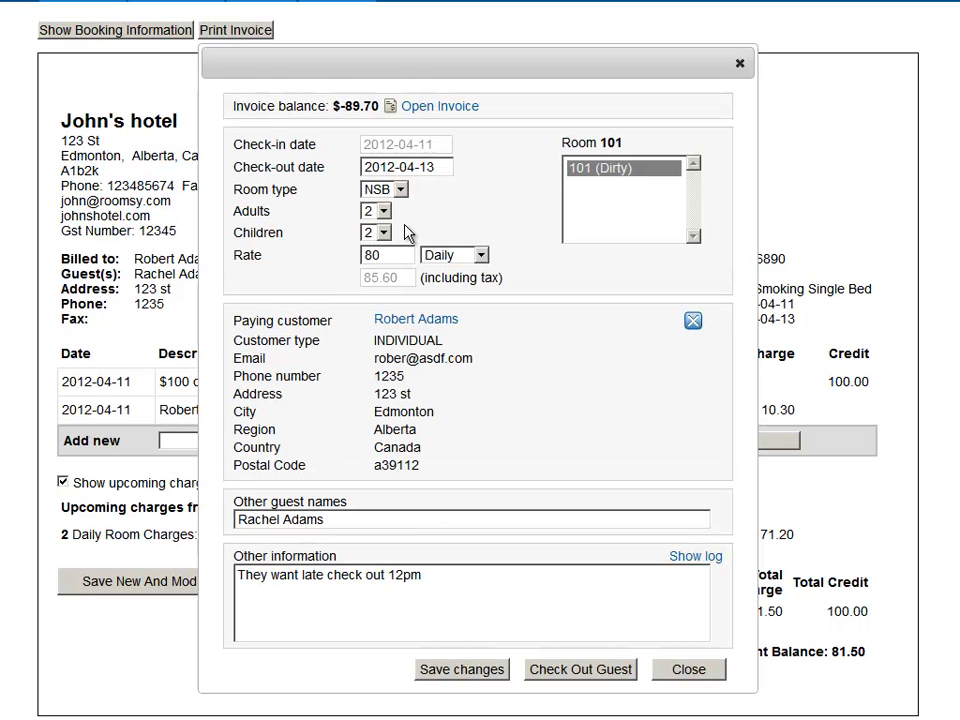
pyautogui.click(400, 255)
pyautogui.doubleClick(392, 255)
pyautogui.click(741, 68)
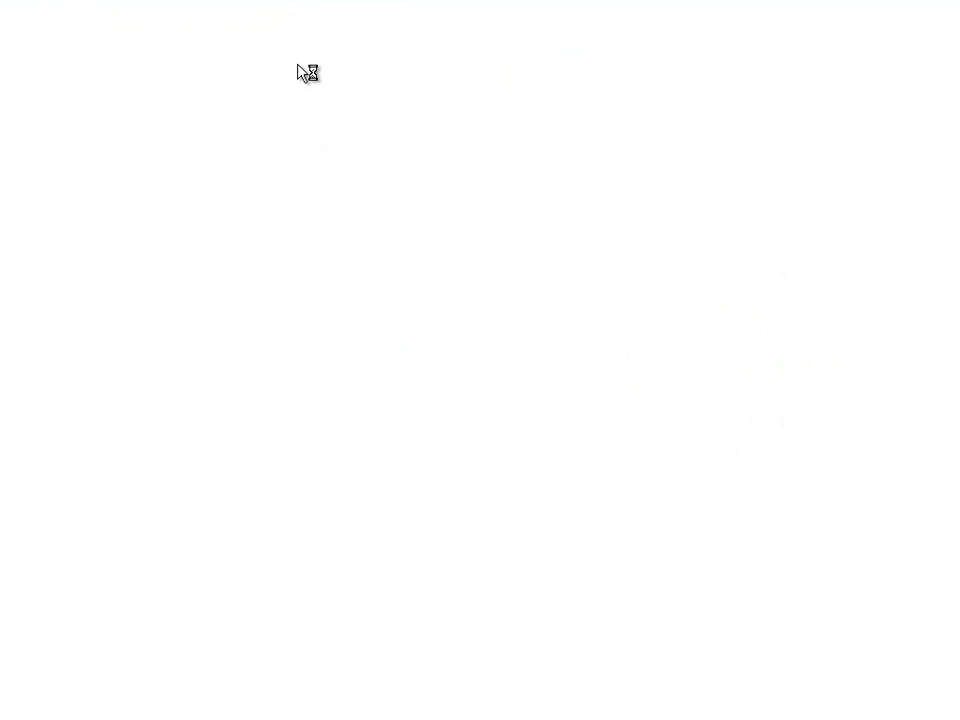
# Print the invoice and return to the bookings overview.
pyautogui.scroll(-2, 300, 80)
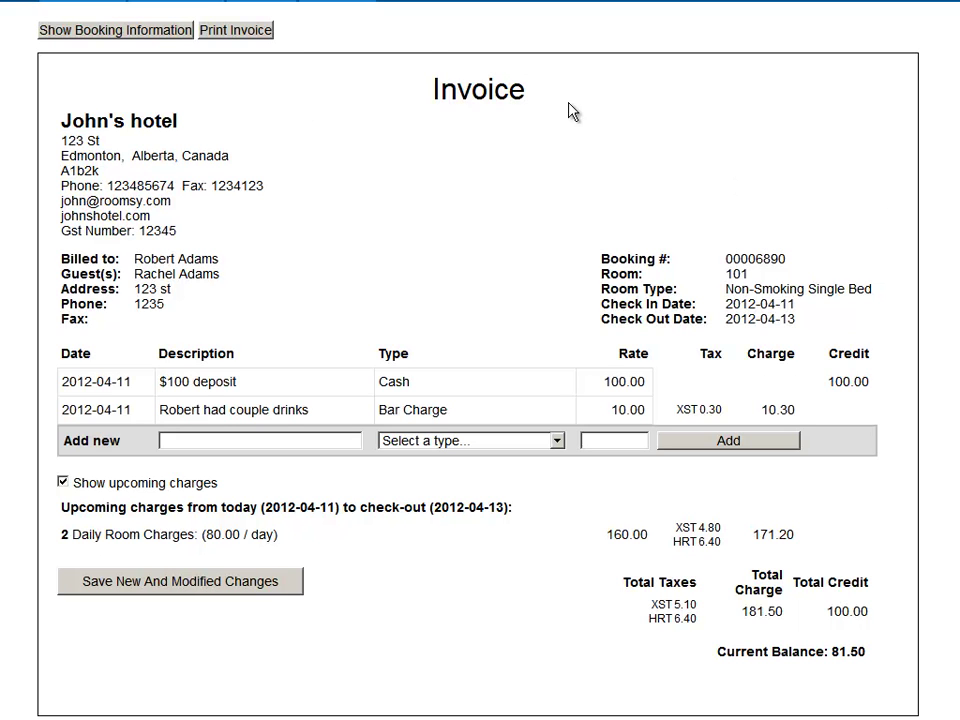
pyautogui.click(232, 40)
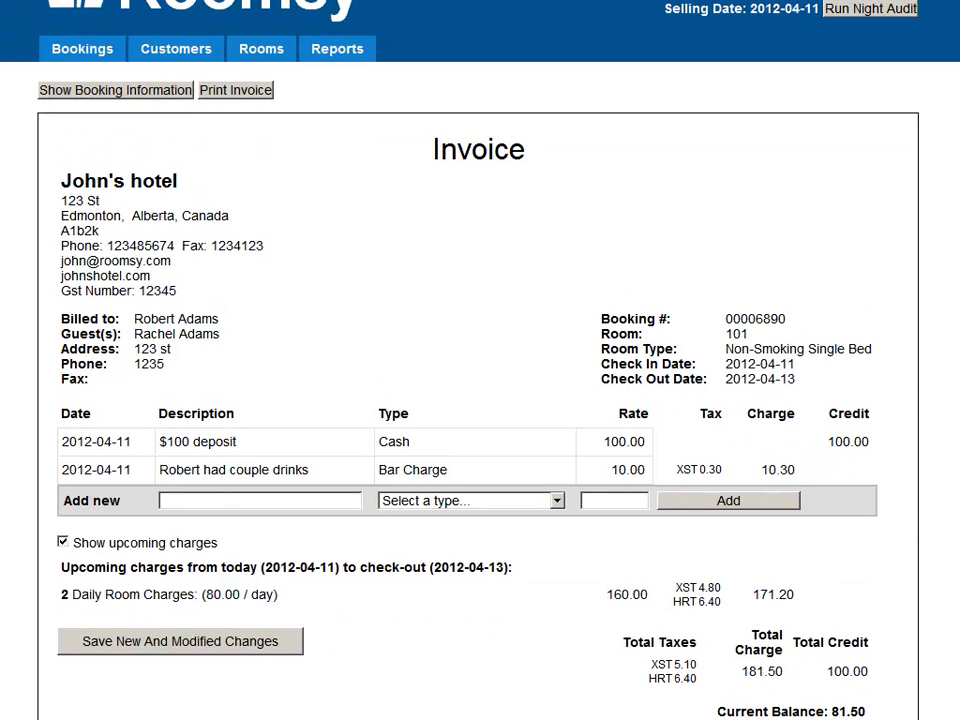
pyautogui.click(72, 53)
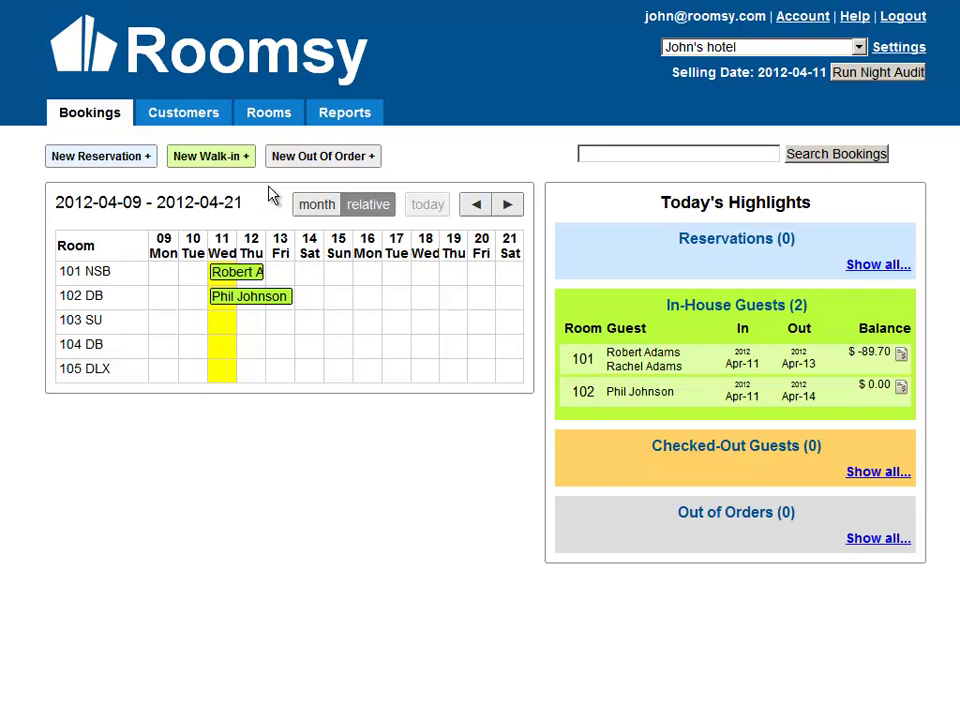
# Start a new out-of-order record: reason 'pipeline is broken', 2012-04-11 to 2012-04-12.
pyautogui.click(329, 163)
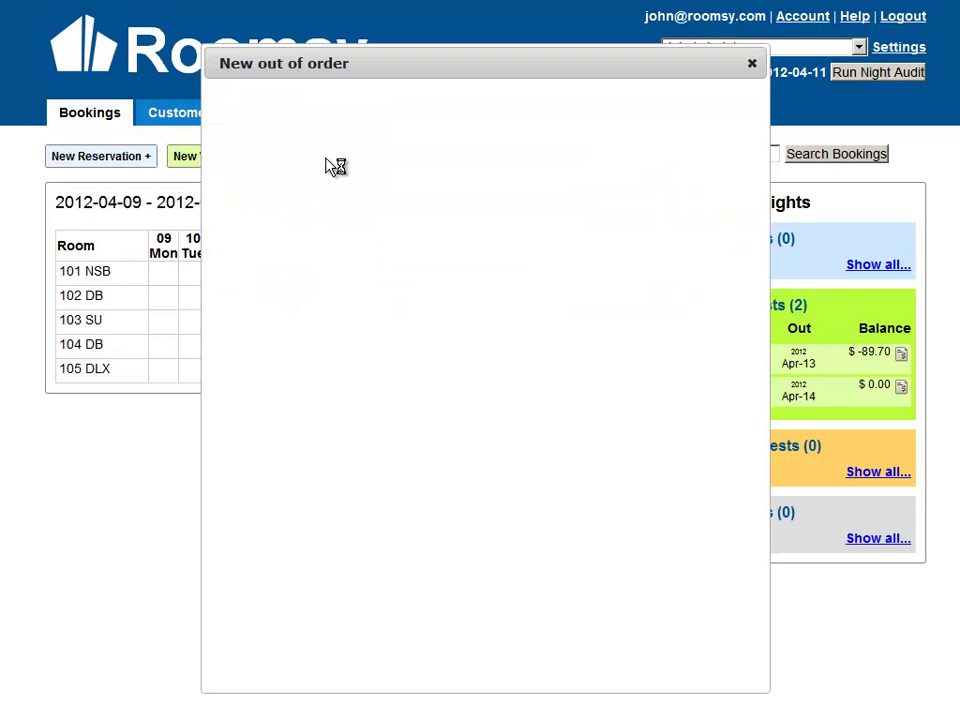
pyautogui.click(327, 158)
pyautogui.write('pipeline is broken')
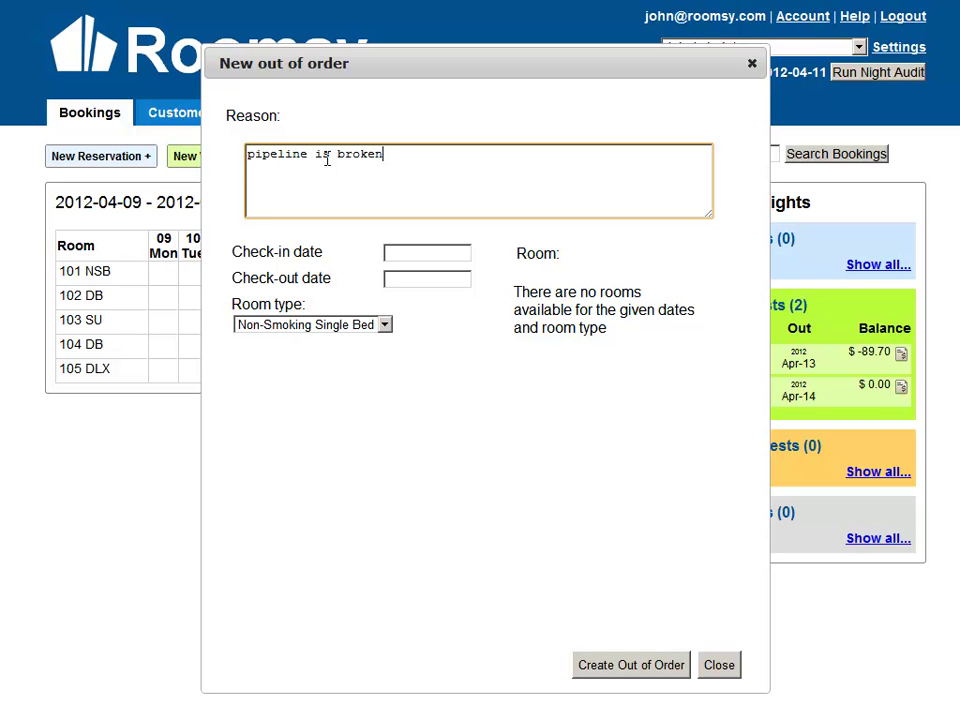
pyautogui.click(428, 248)
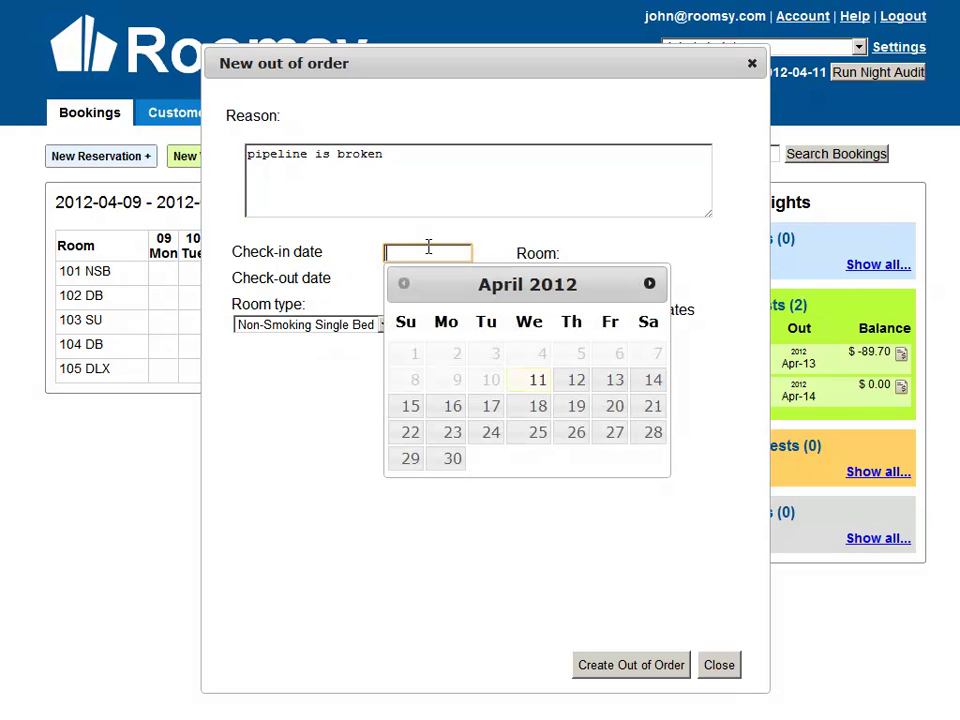
pyautogui.click(537, 380)
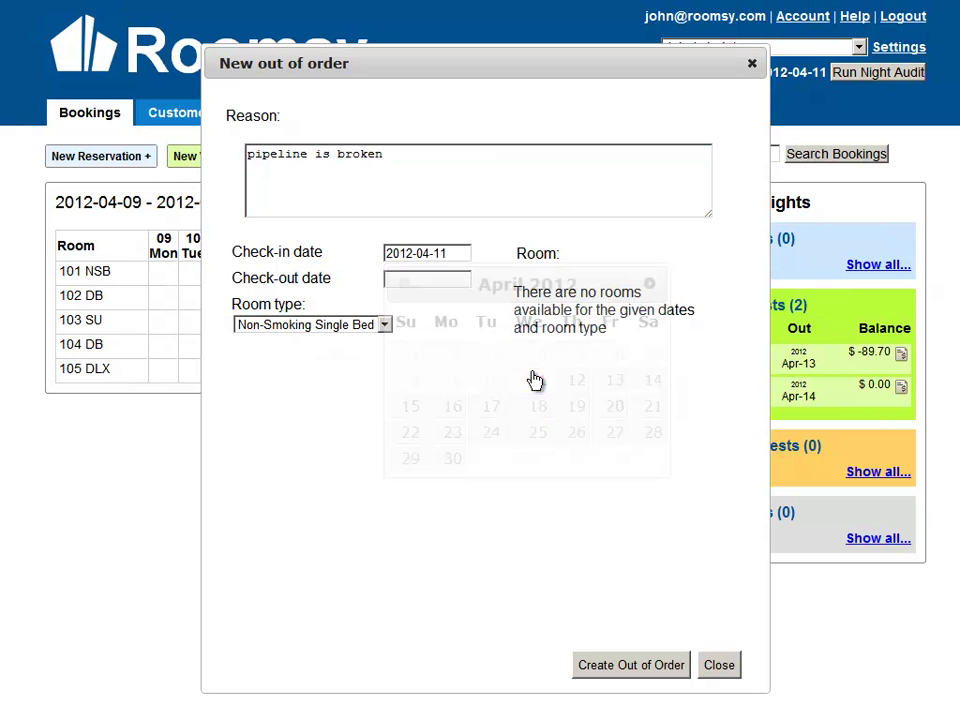
pyautogui.click(446, 277)
pyautogui.click(574, 404)
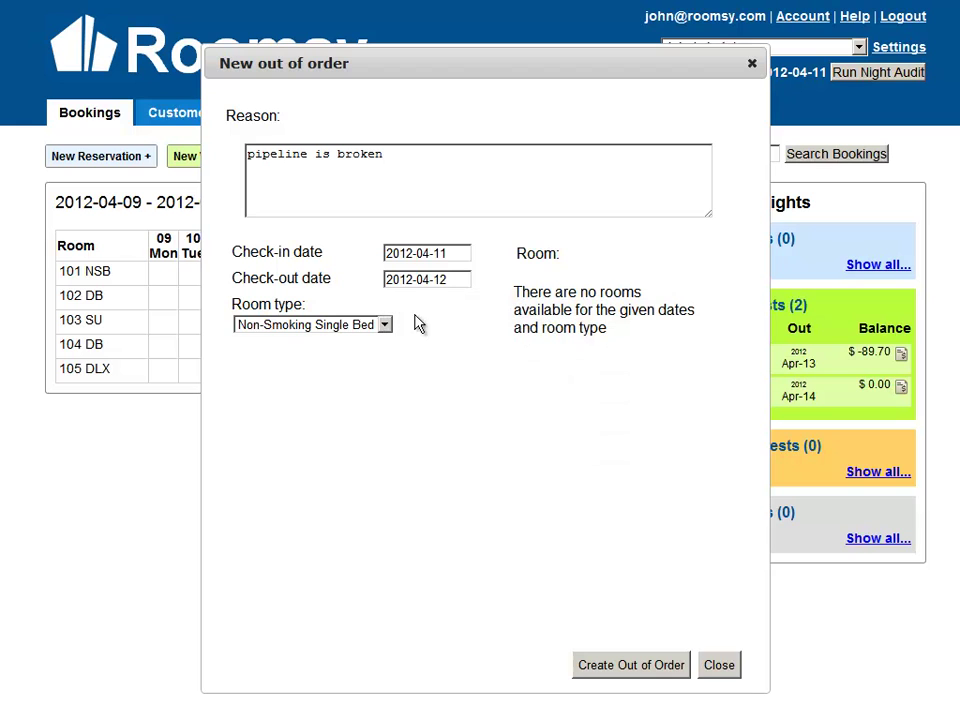
# Assign the out-of-order record to Deluxe room 105 and create it.
pyautogui.click(384, 324)
pyautogui.click(373, 389)
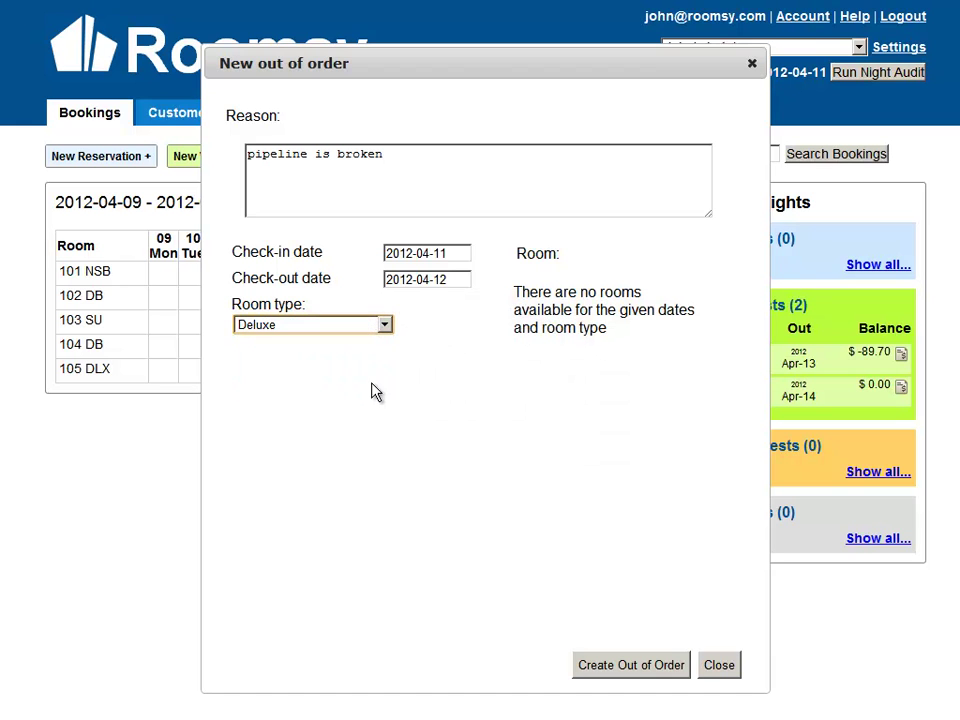
pyautogui.click(553, 297)
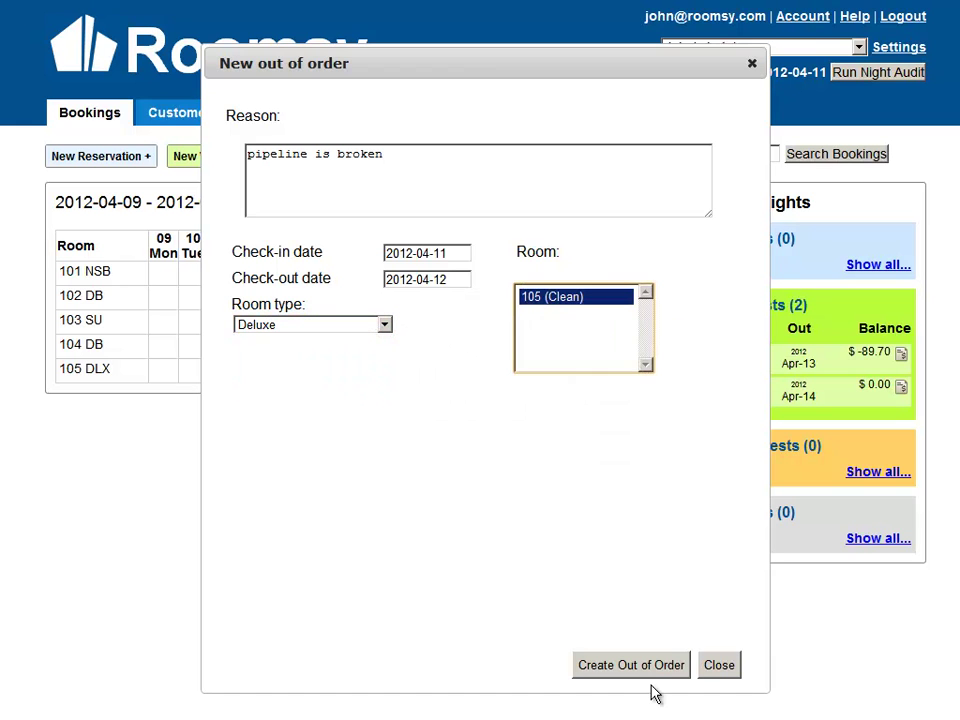
pyautogui.click(620, 670)
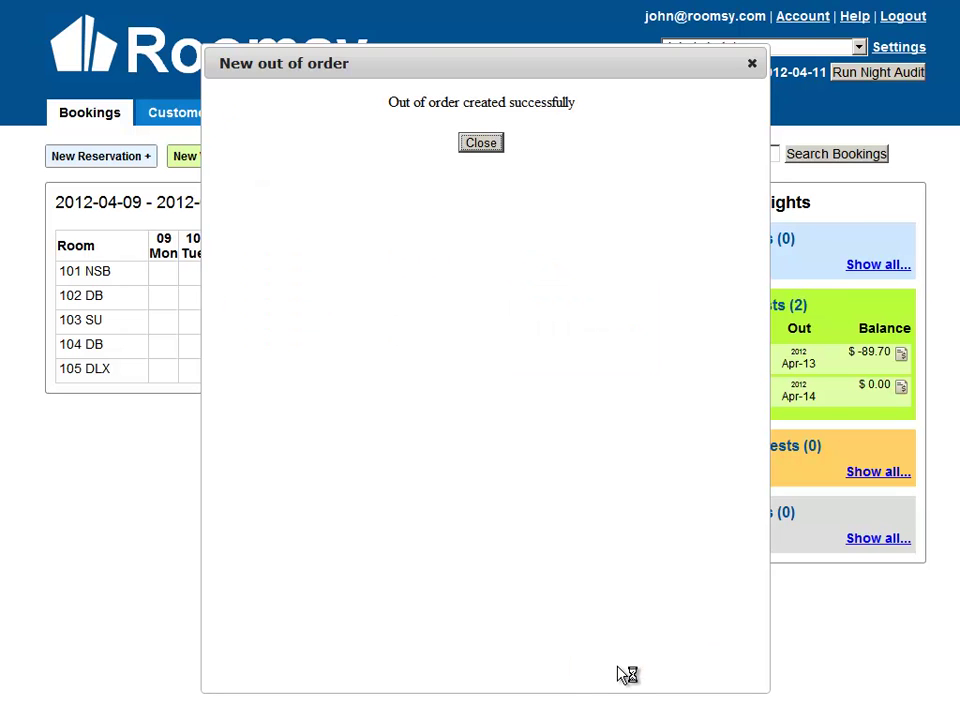
pyautogui.click(482, 146)
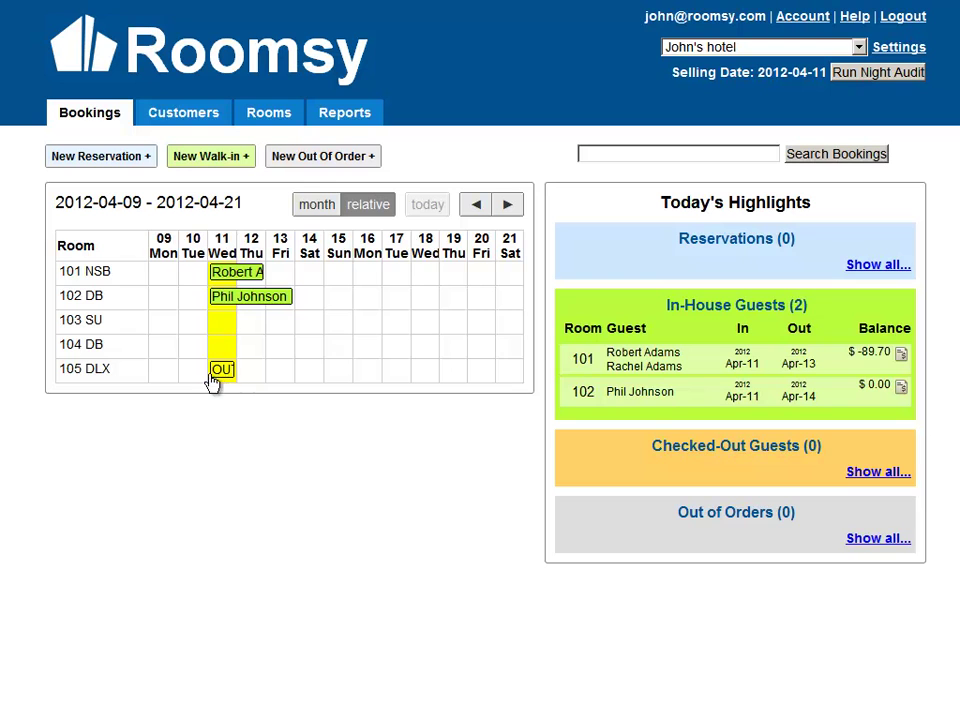
# Extend room 105's outage on the calendar, then edit its end date to 2012-04-16 and save.
pyautogui.moveTo(236, 371); pyautogui.dragTo(274, 376)
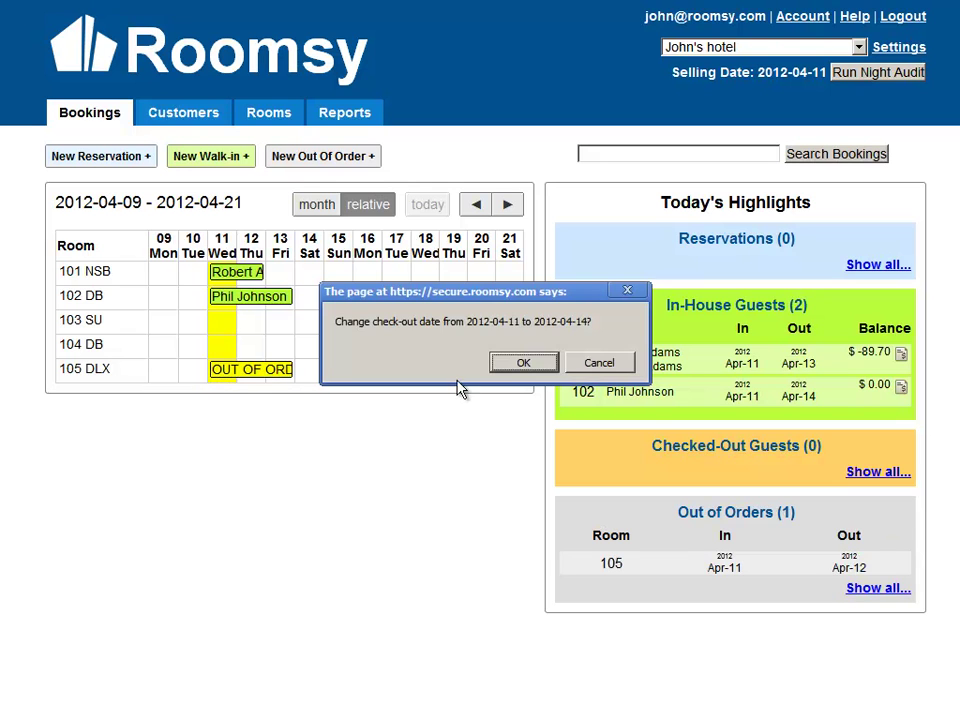
pyautogui.click(521, 362)
pyautogui.click(278, 372)
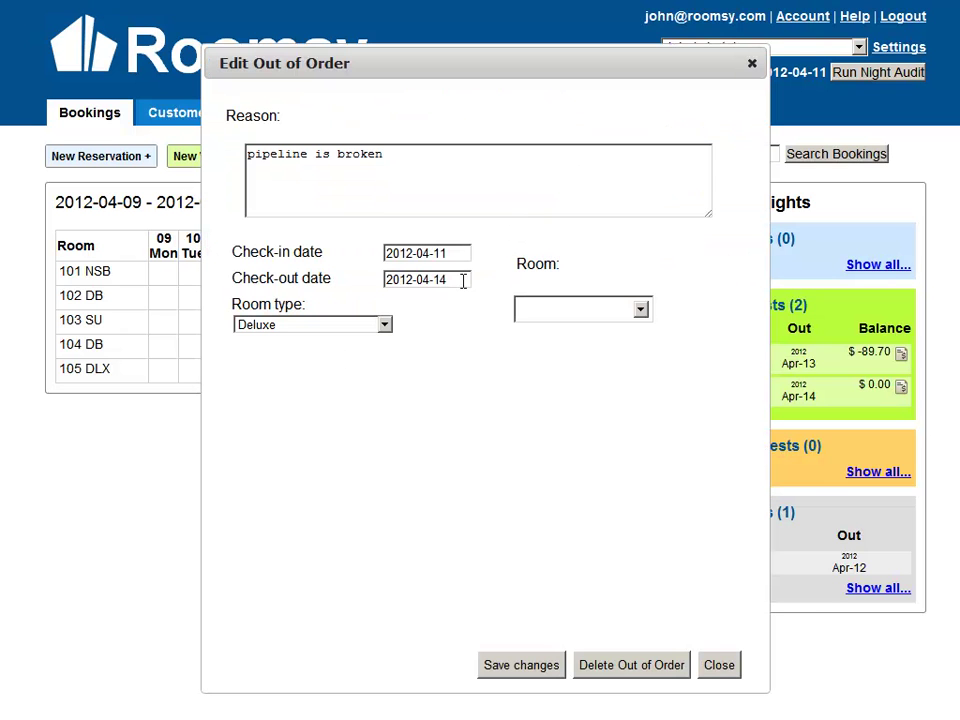
pyautogui.click(463, 281)
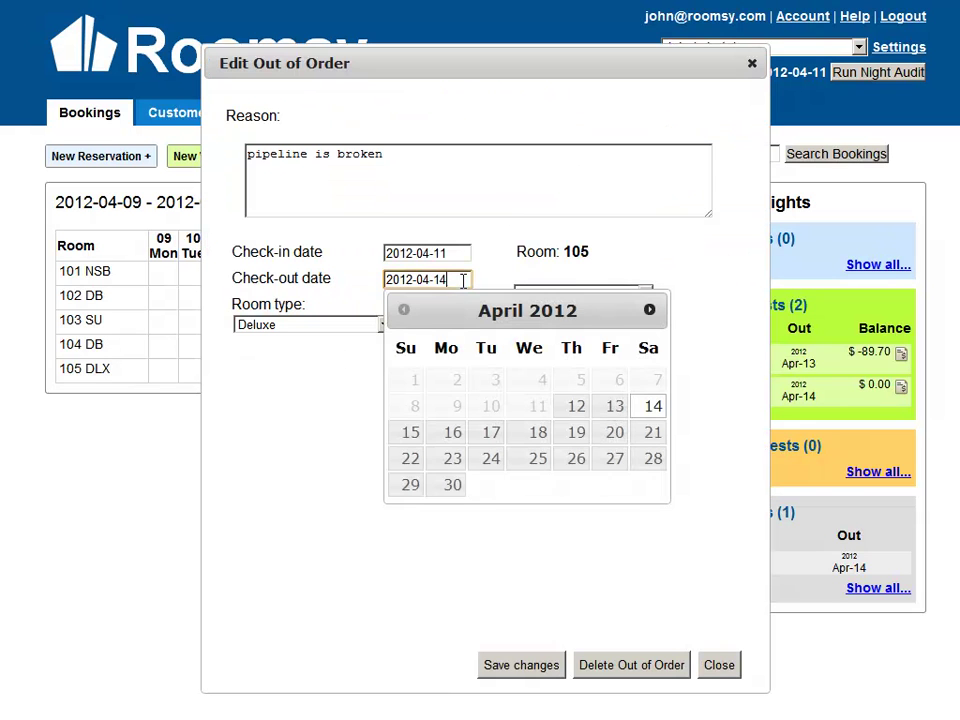
pyautogui.click(452, 431)
pyautogui.click(525, 668)
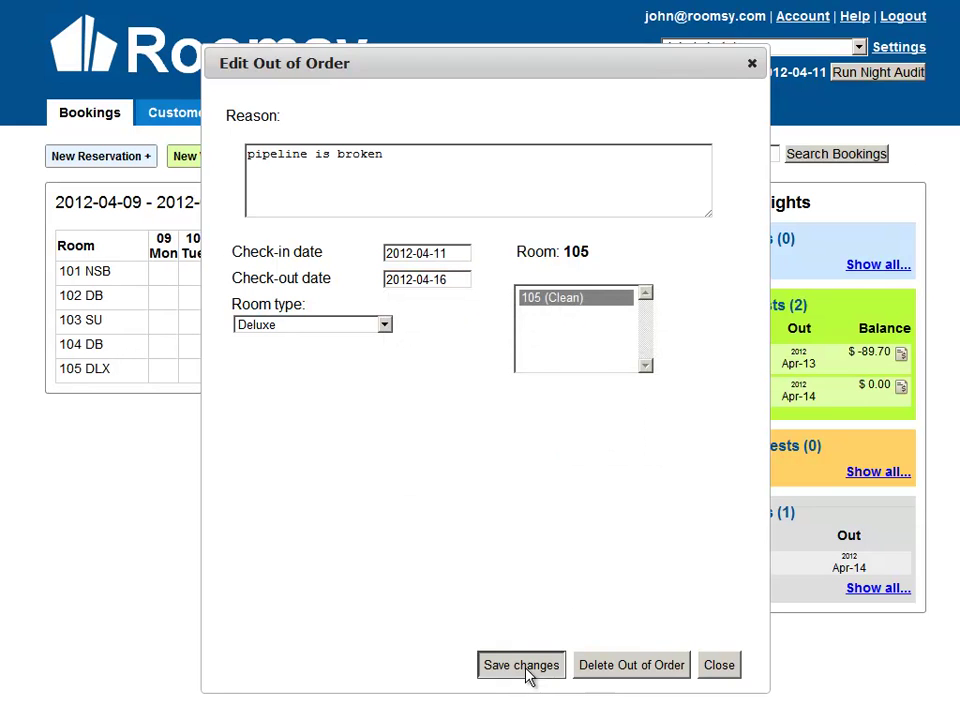
pyautogui.click(566, 367)
pyautogui.click(731, 671)
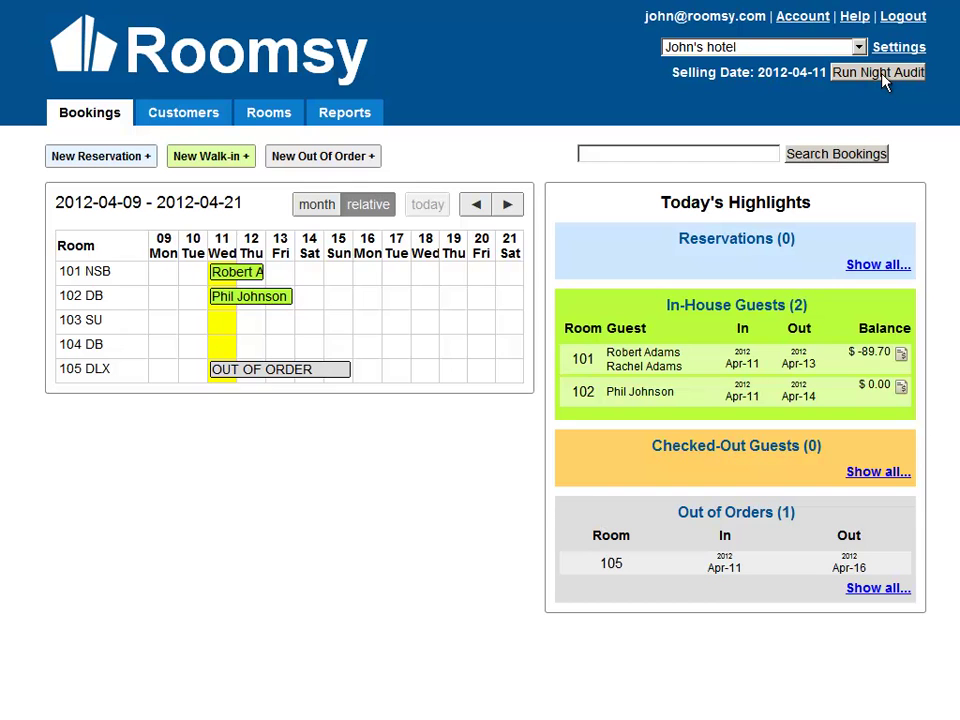
# Run the night audit, advancing the selling date to 2012-04-12 and posting room charges.
pyautogui.click(880, 73)
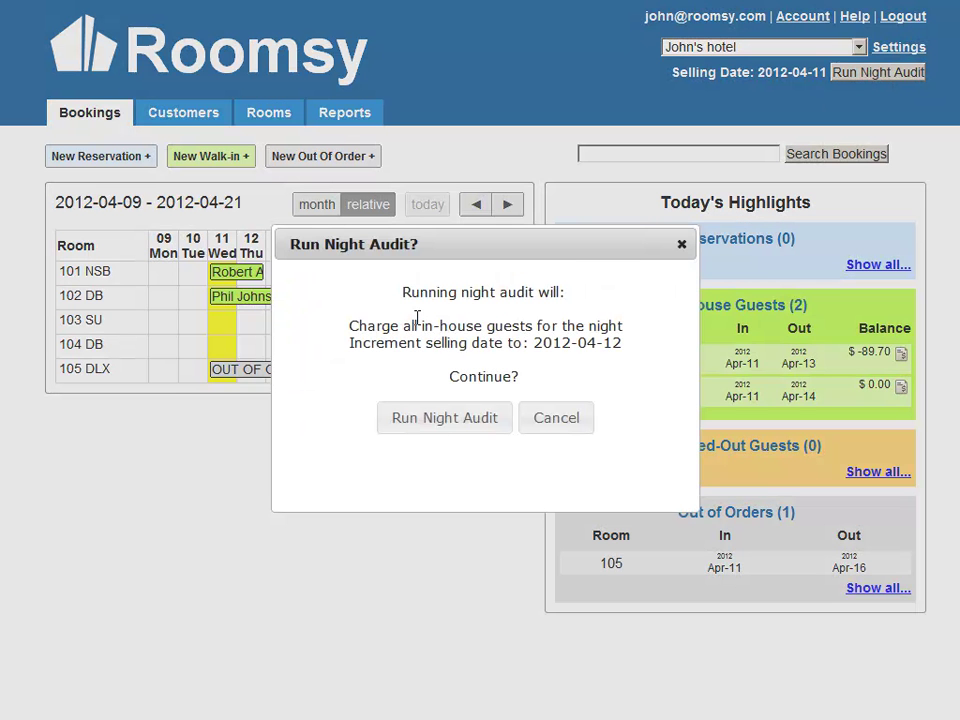
pyautogui.moveTo(349, 327); pyautogui.dragTo(537, 326)
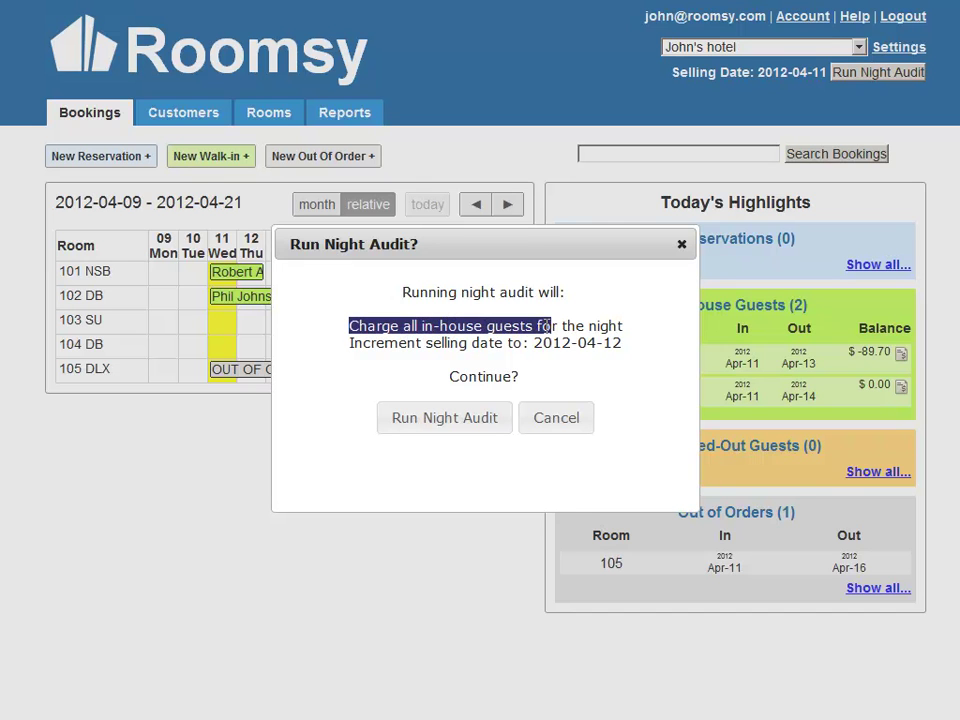
pyautogui.click(526, 333)
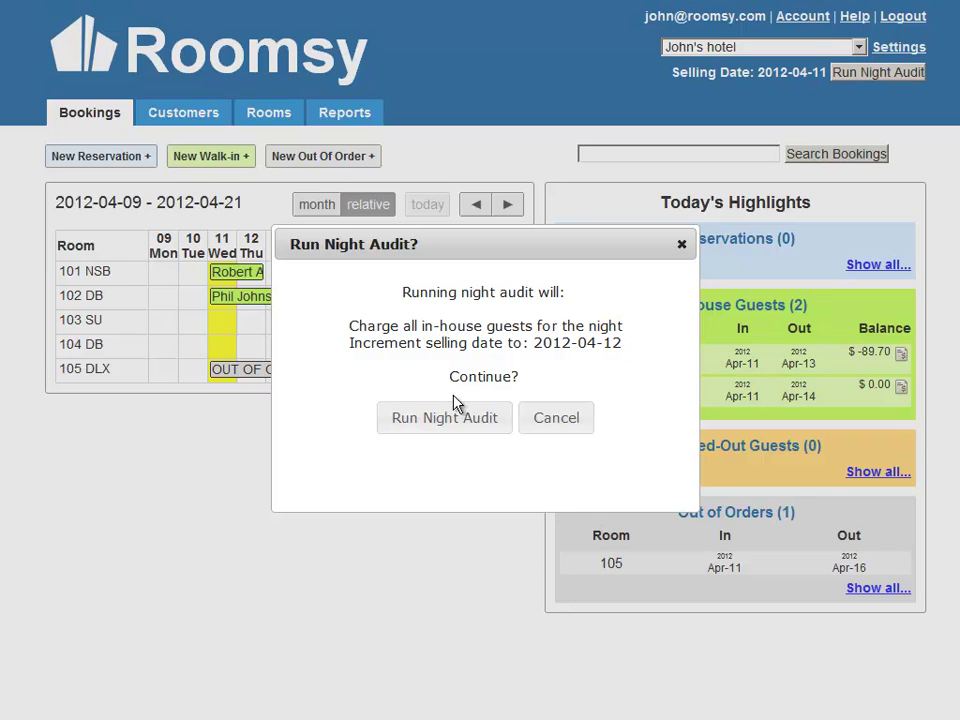
pyautogui.click(447, 420)
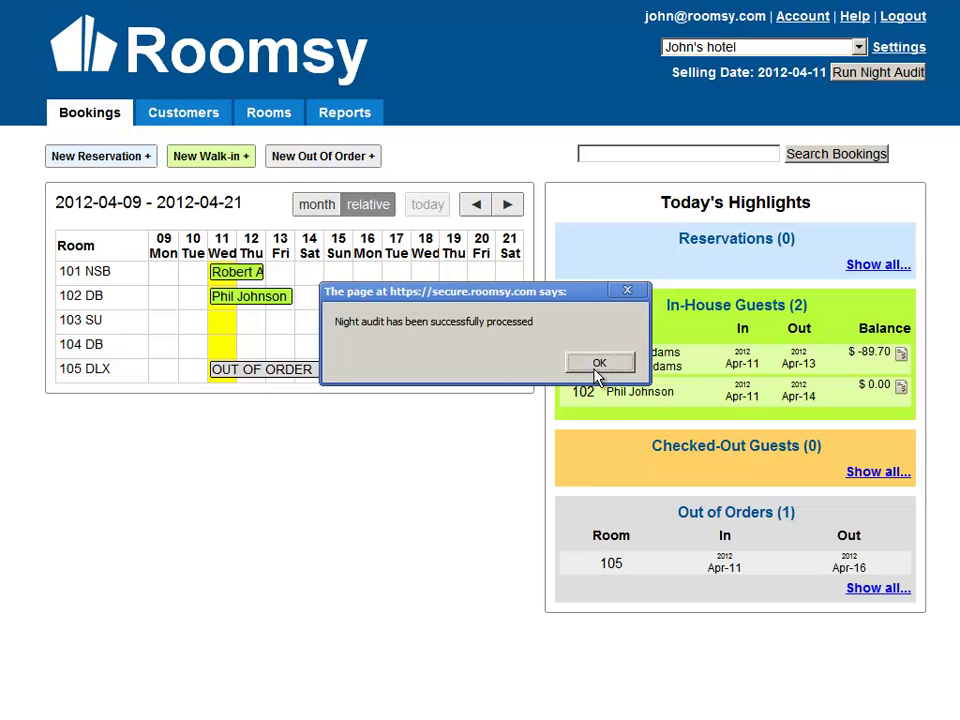
pyautogui.click(602, 364)
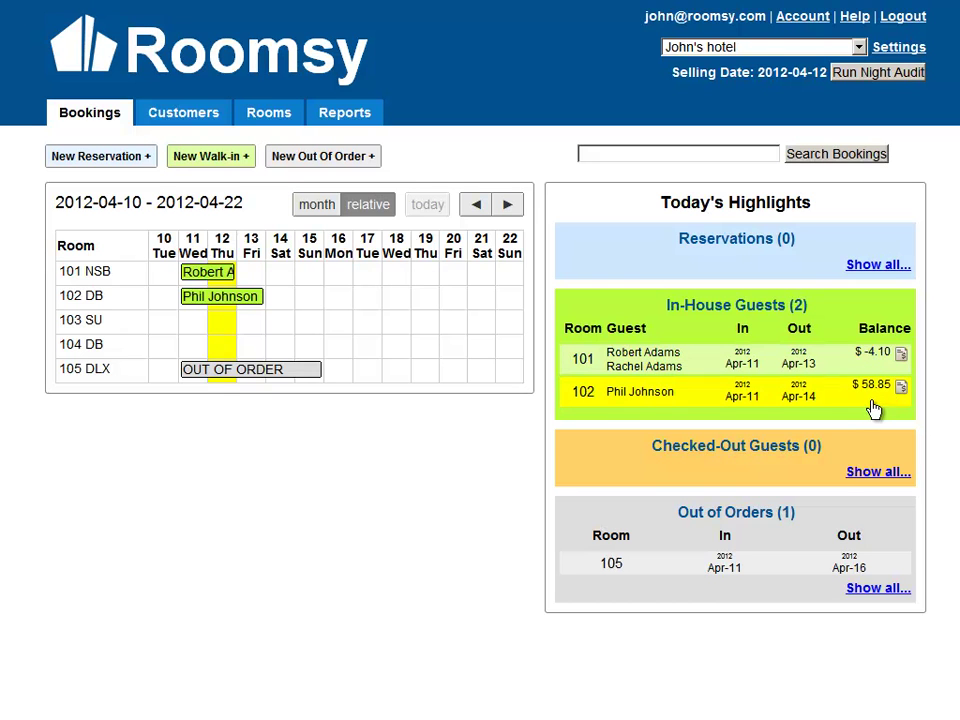
# Review room 102's invoice and booking details, noting its nightly rate of 55.
pyautogui.click(898, 393)
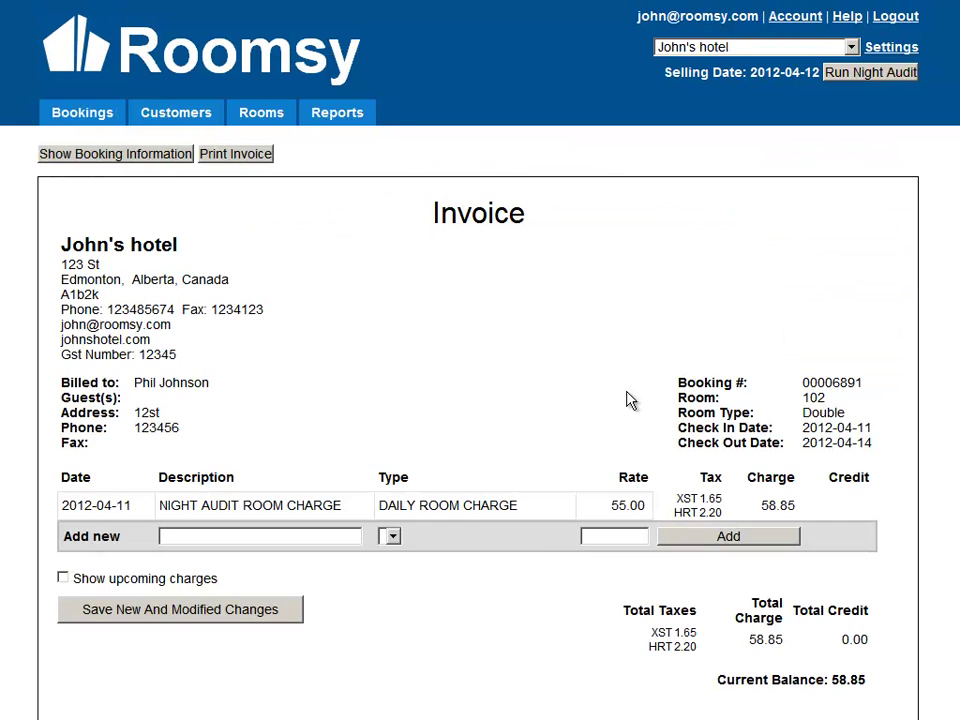
pyautogui.click(90, 113)
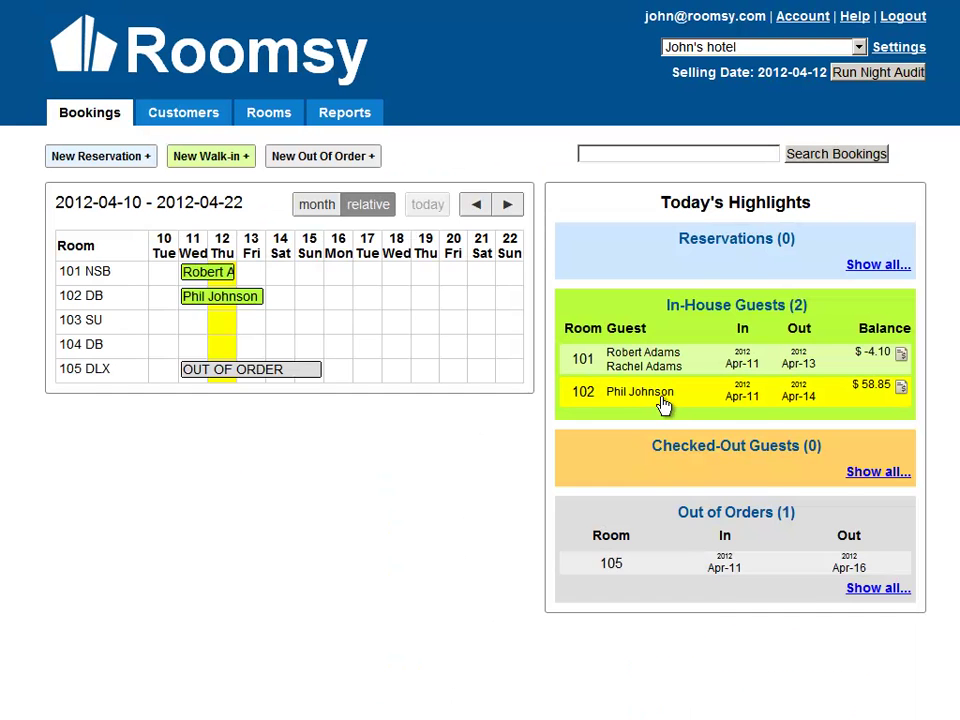
pyautogui.click(667, 406)
pyautogui.doubleClick(390, 257)
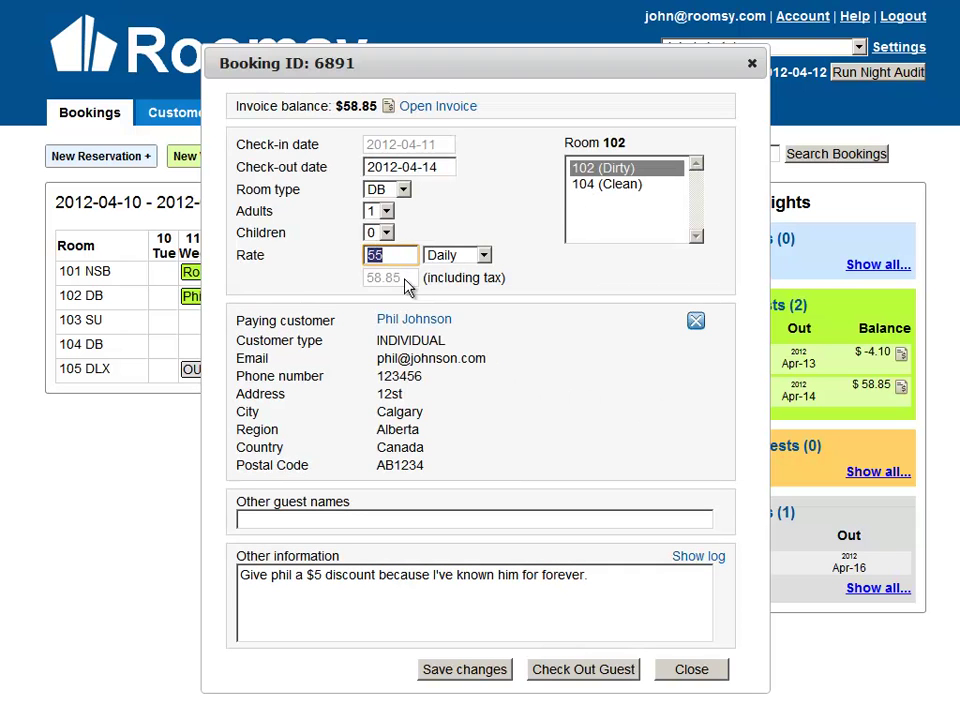
pyautogui.press('Tab')
# Close room 102's booking and move the room 101 stay's check-out back to 2012-04-12.
pyautogui.click(749, 66)
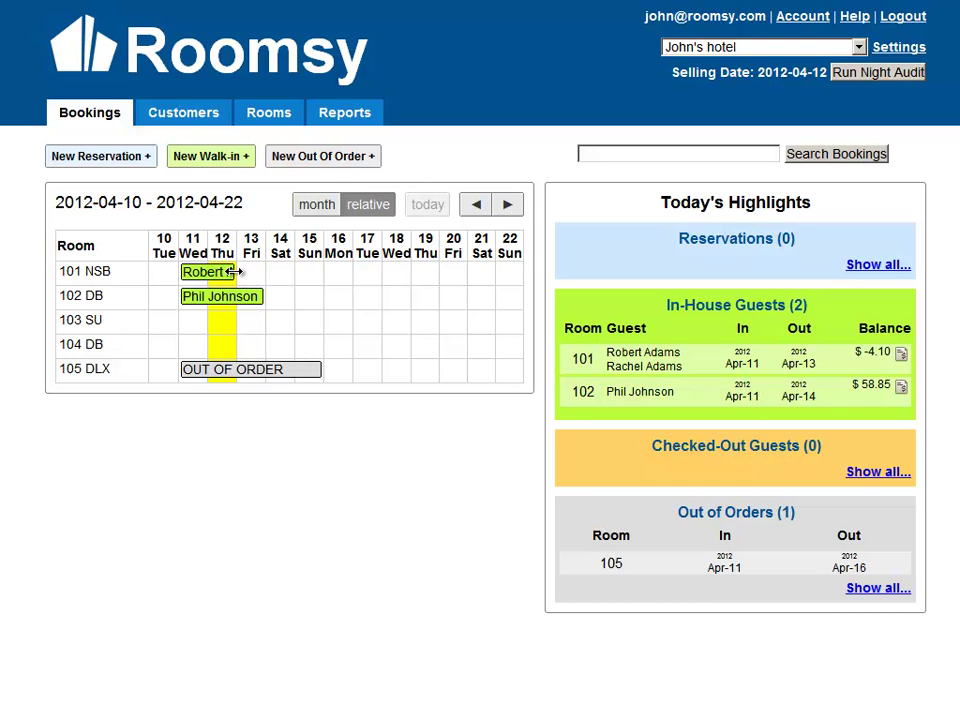
pyautogui.moveTo(235, 272); pyautogui.dragTo(203, 281)
pyautogui.click(515, 366)
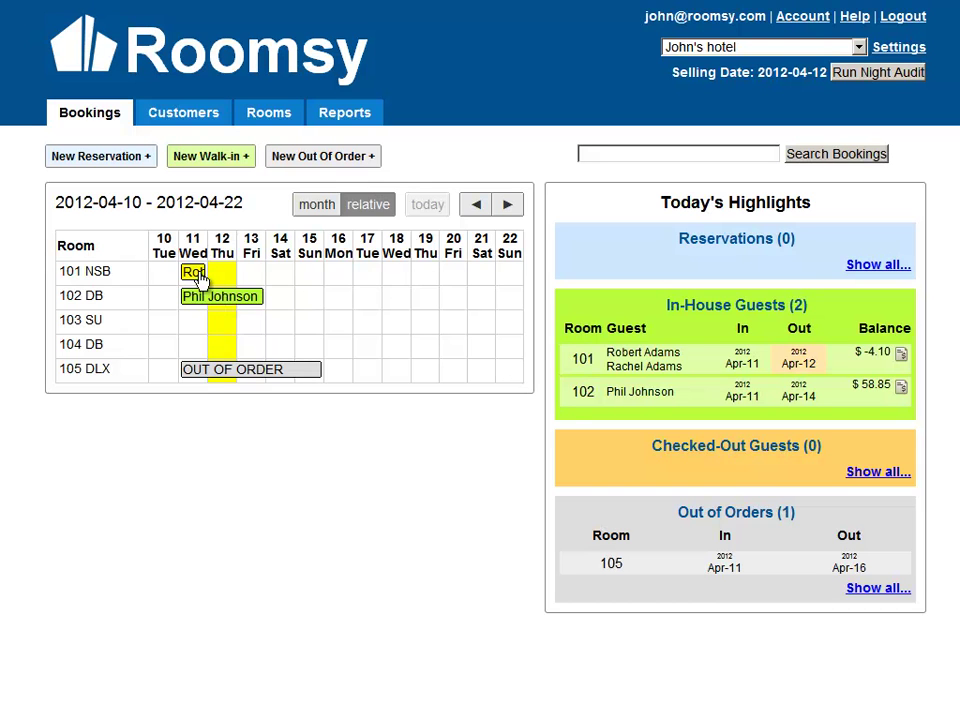
# Check out the room 101 guest and open the invoice to settle the outstanding balance.
pyautogui.click(601, 362)
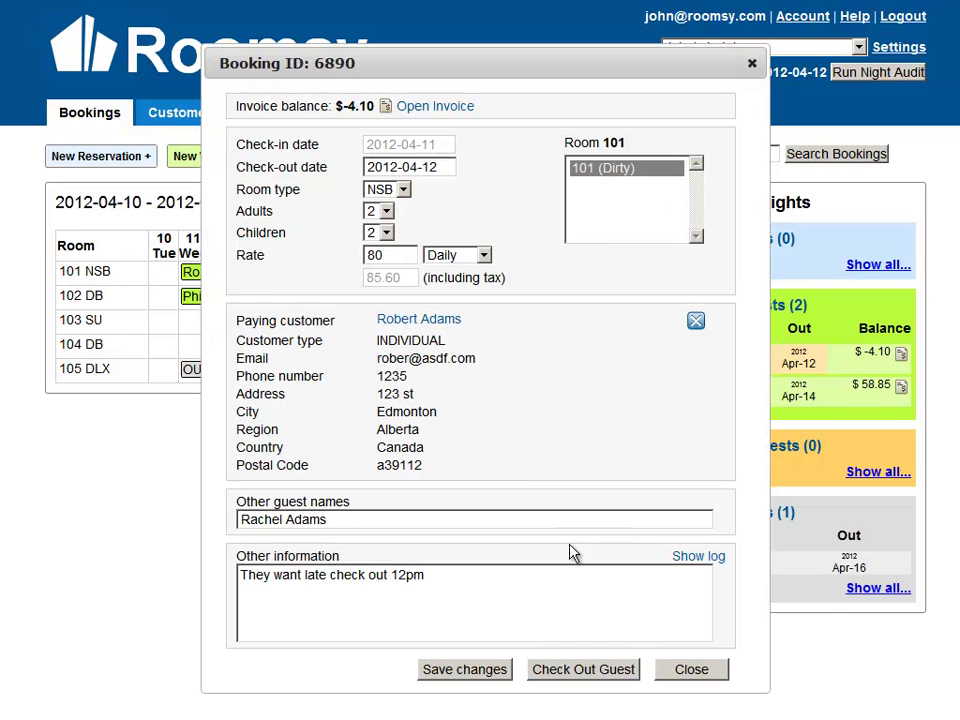
pyautogui.click(583, 670)
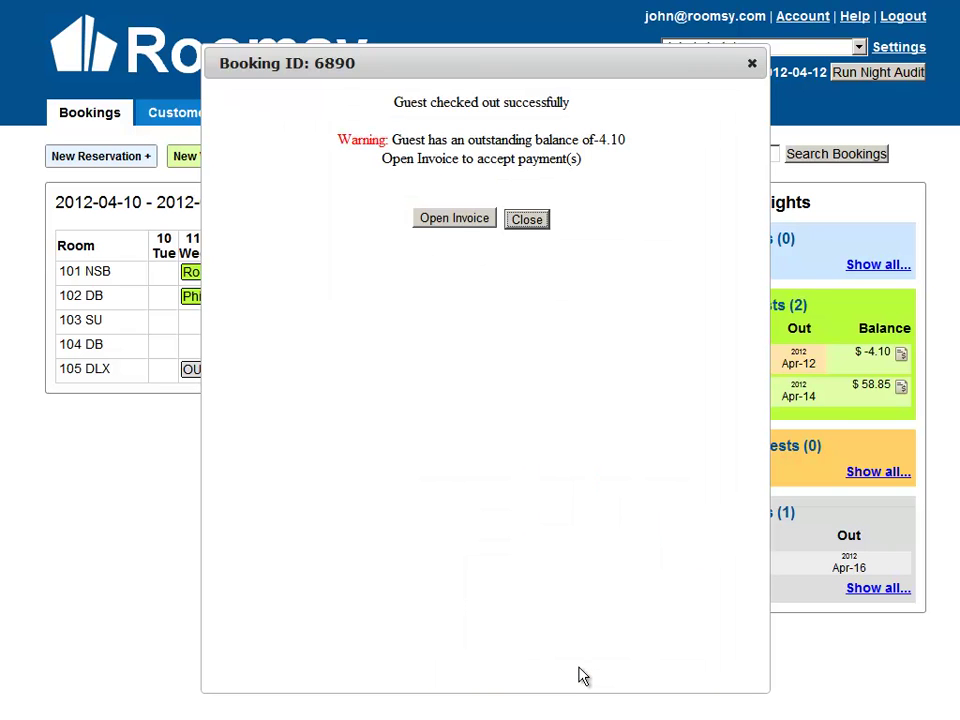
pyautogui.moveTo(391, 140); pyautogui.dragTo(482, 141)
pyautogui.moveTo(579, 140); pyautogui.dragTo(650, 145)
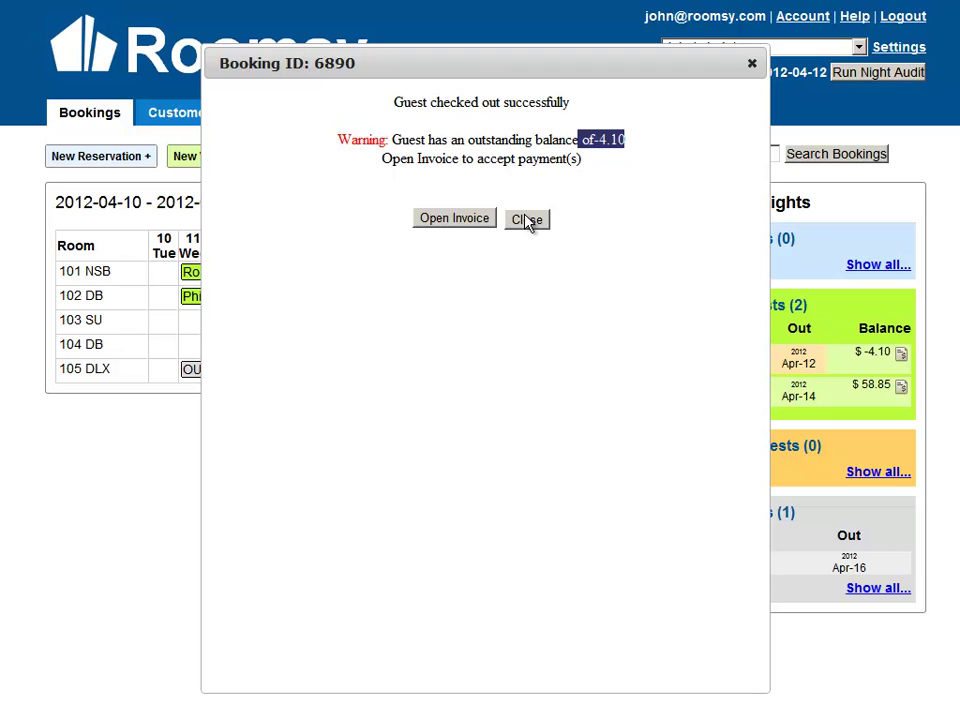
pyautogui.click(423, 206)
pyautogui.click(448, 222)
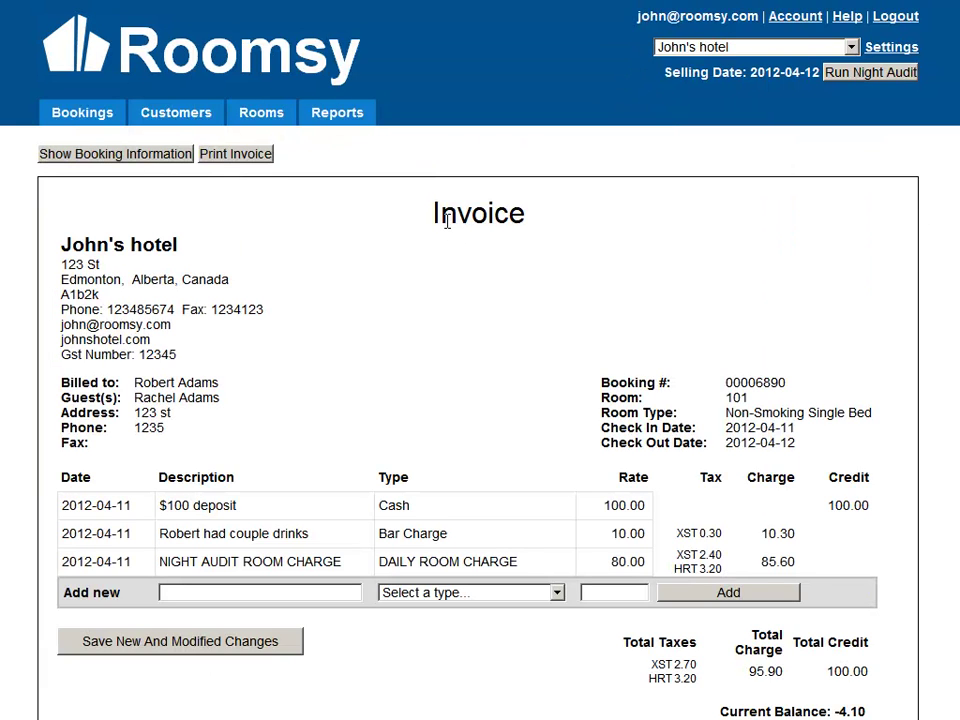
pyautogui.scroll(-2, 480, 400)
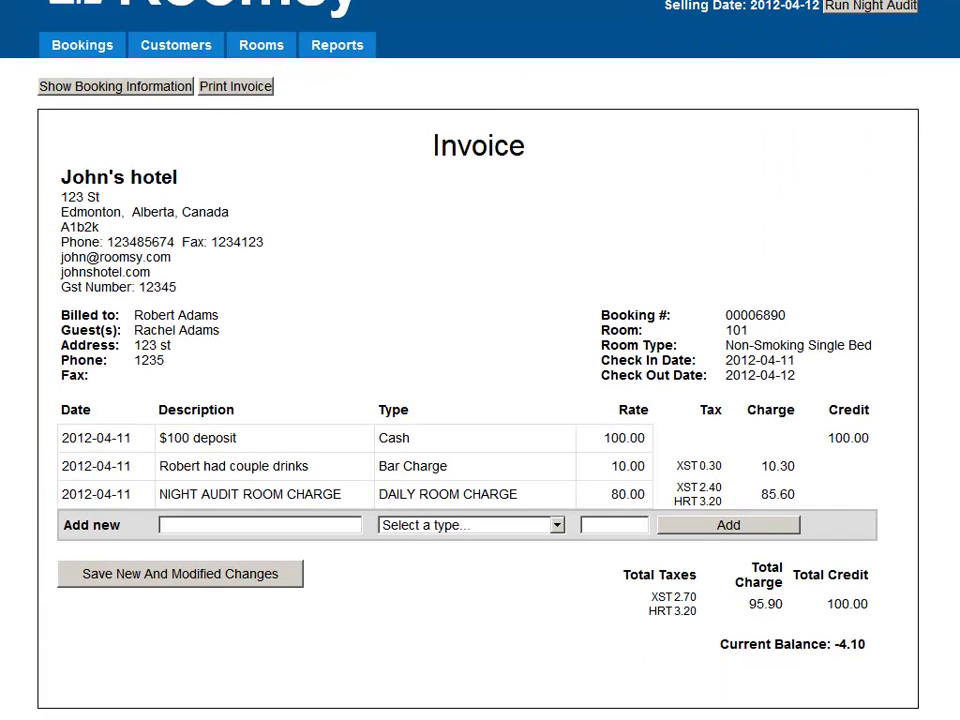
pyautogui.moveTo(834, 645); pyautogui.dragTo(873, 647)
pyautogui.click(936, 656)
# Add a Cash entry 'Gave him change' of -4.10 to the invoice.
pyautogui.click(345, 524)
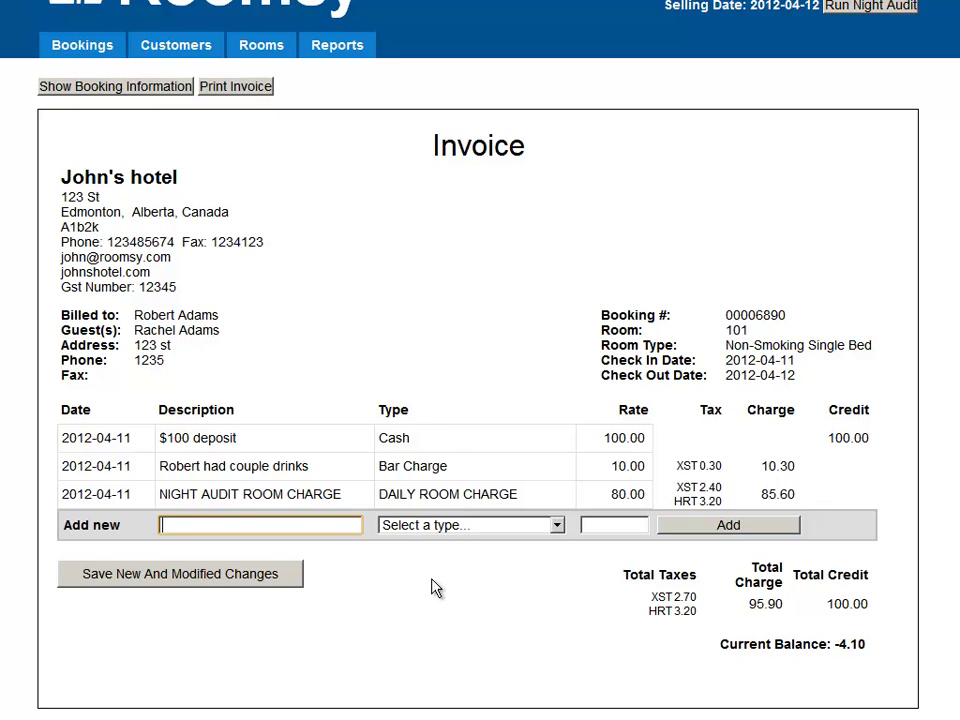
pyautogui.write('Paid him')
pyautogui.hotkey('ctrl', 'a')
pyautogui.write('Gave him change')
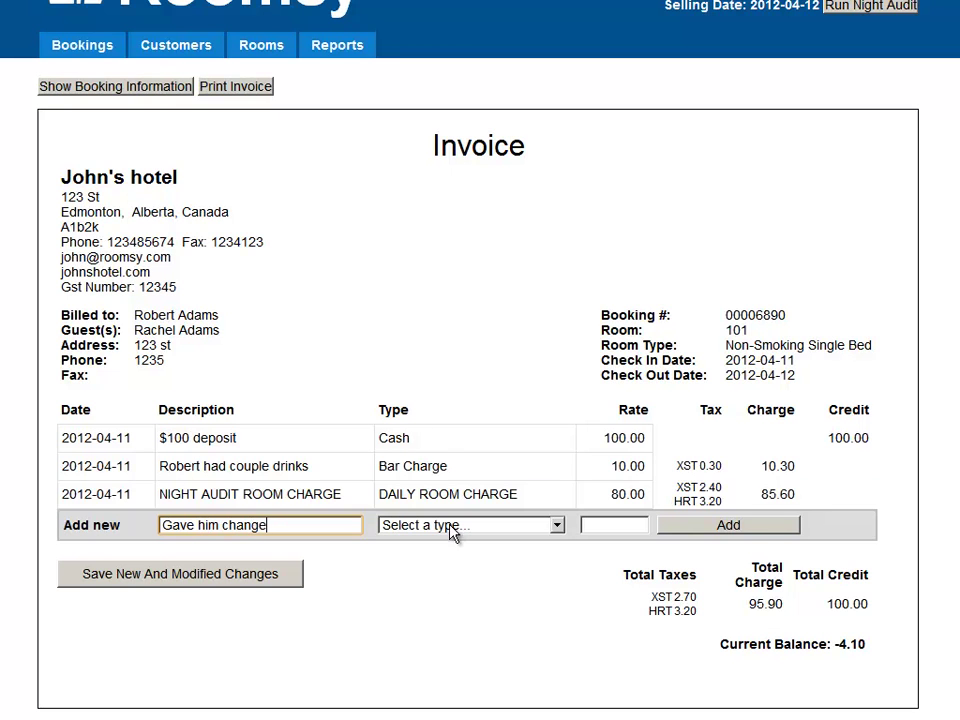
pyautogui.click(450, 528)
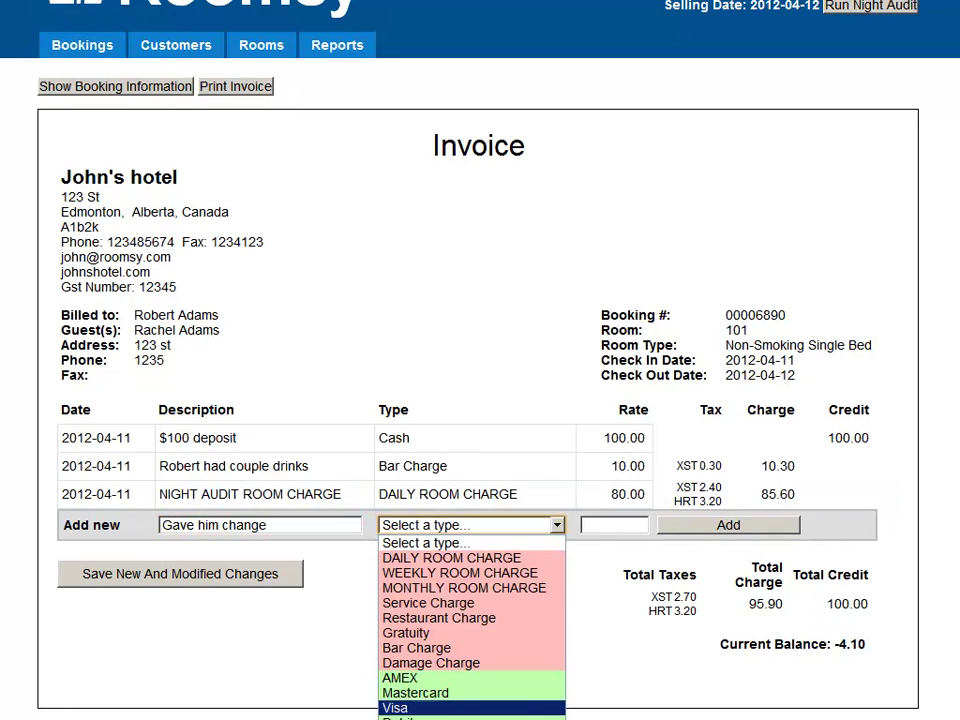
pyautogui.click(458, 719)
pyautogui.click(633, 523)
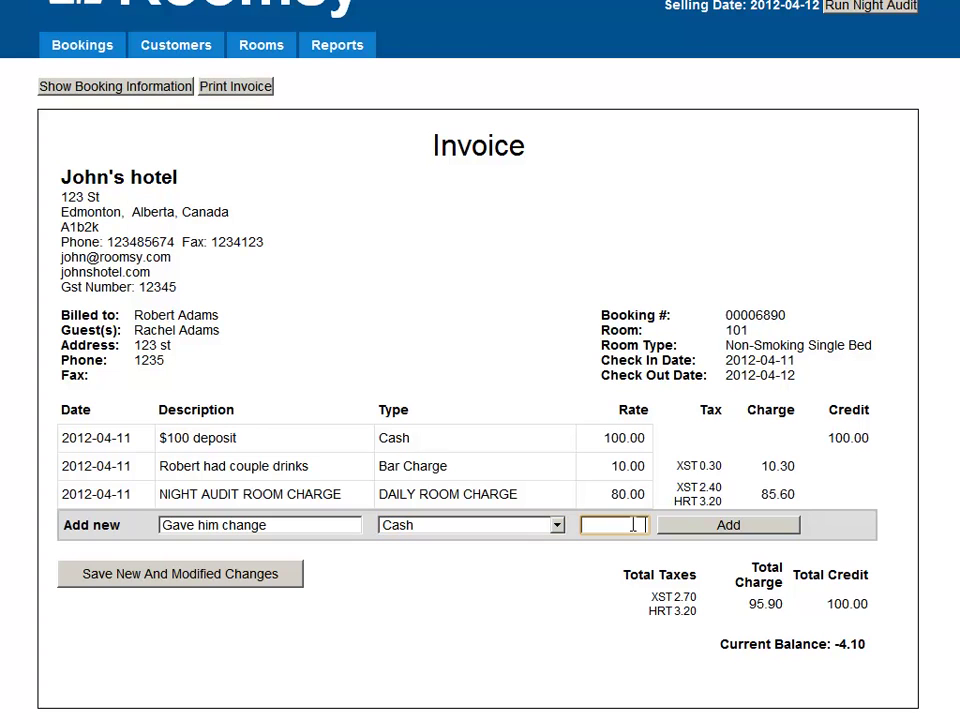
pyautogui.write('-4.10')
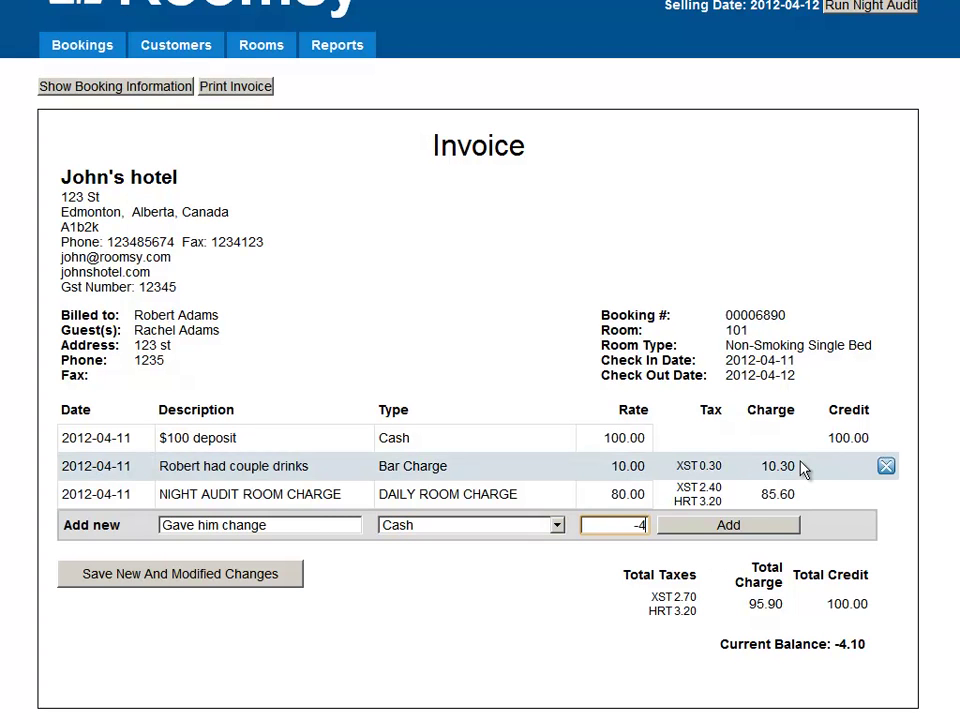
pyautogui.click(741, 538)
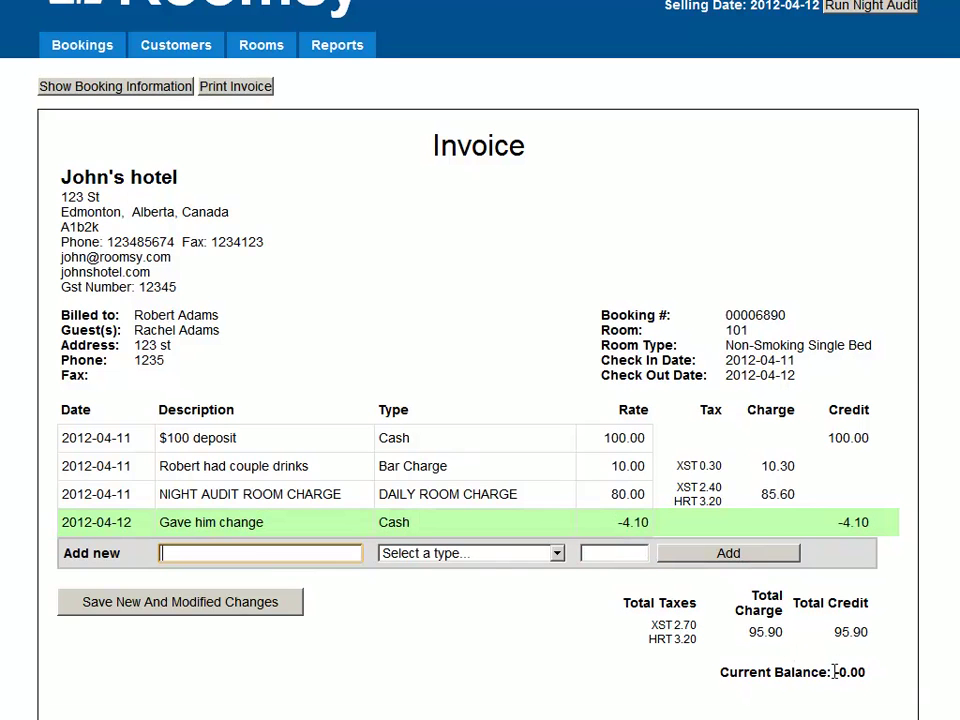
# Save the new invoice entry, leaving a 0.00 current balance.
pyautogui.moveTo(836, 672); pyautogui.dragTo(868, 673)
pyautogui.click(868, 677)
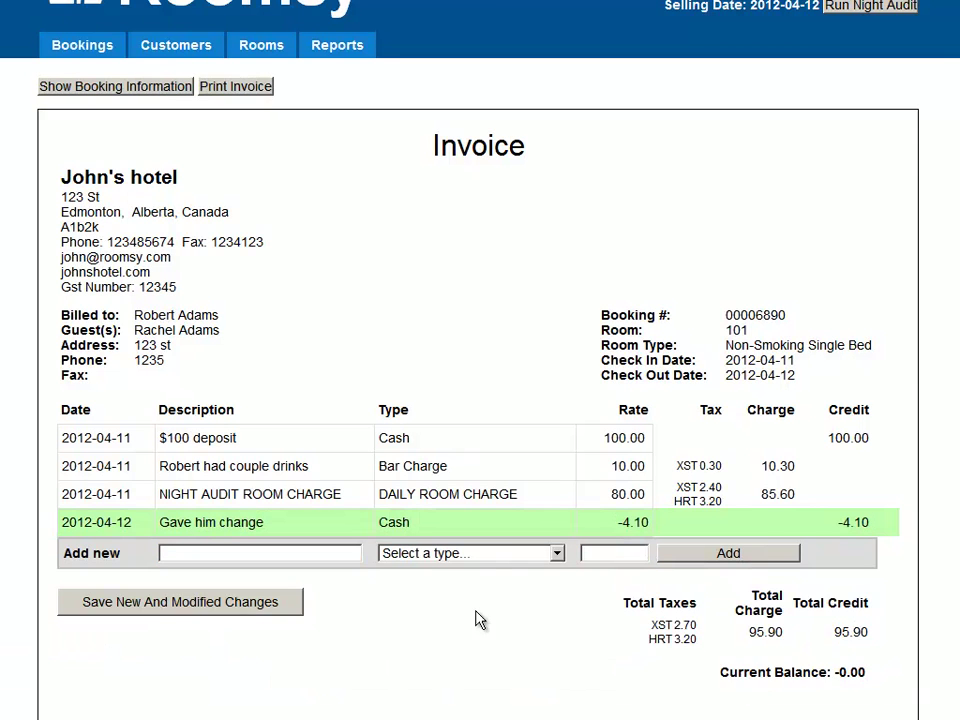
pyautogui.click(226, 614)
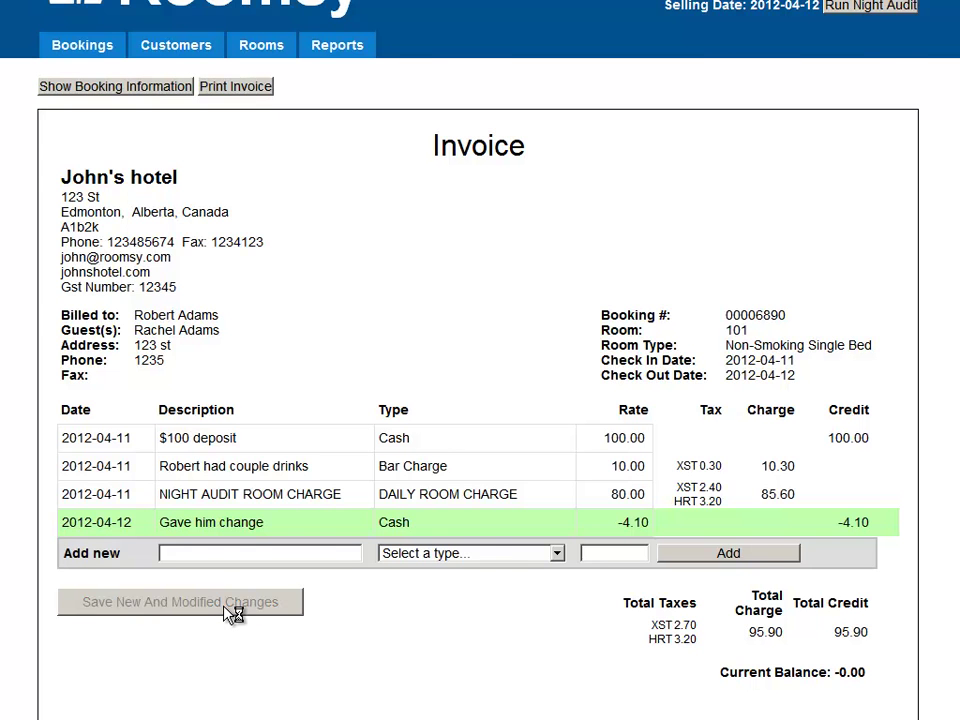
pyautogui.scroll(-2, 480, 360)
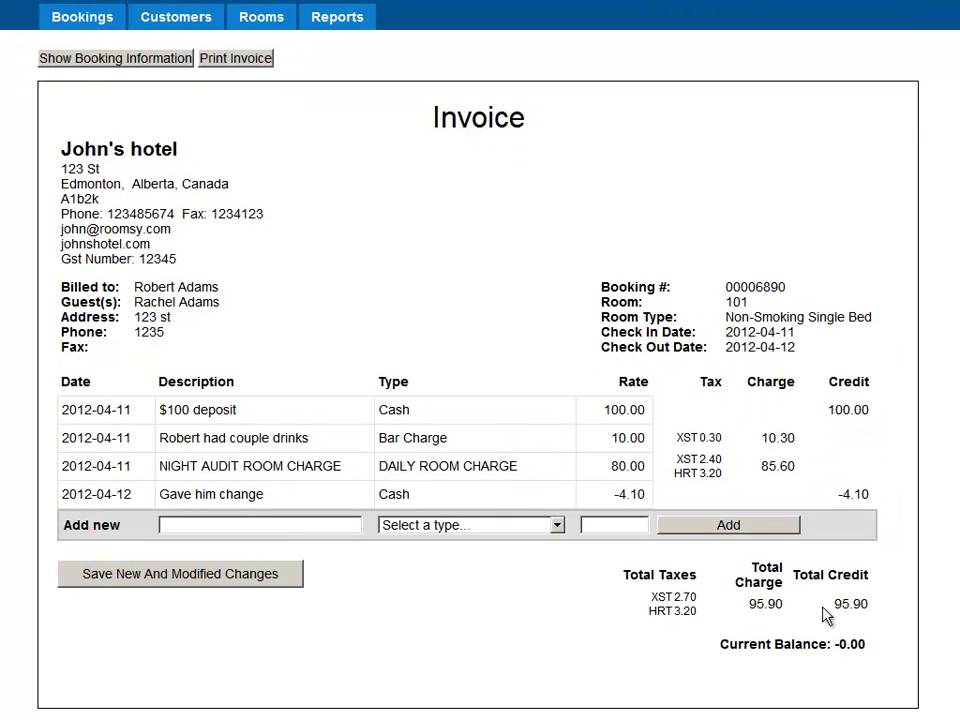
pyautogui.scroll(2, 480, 360)
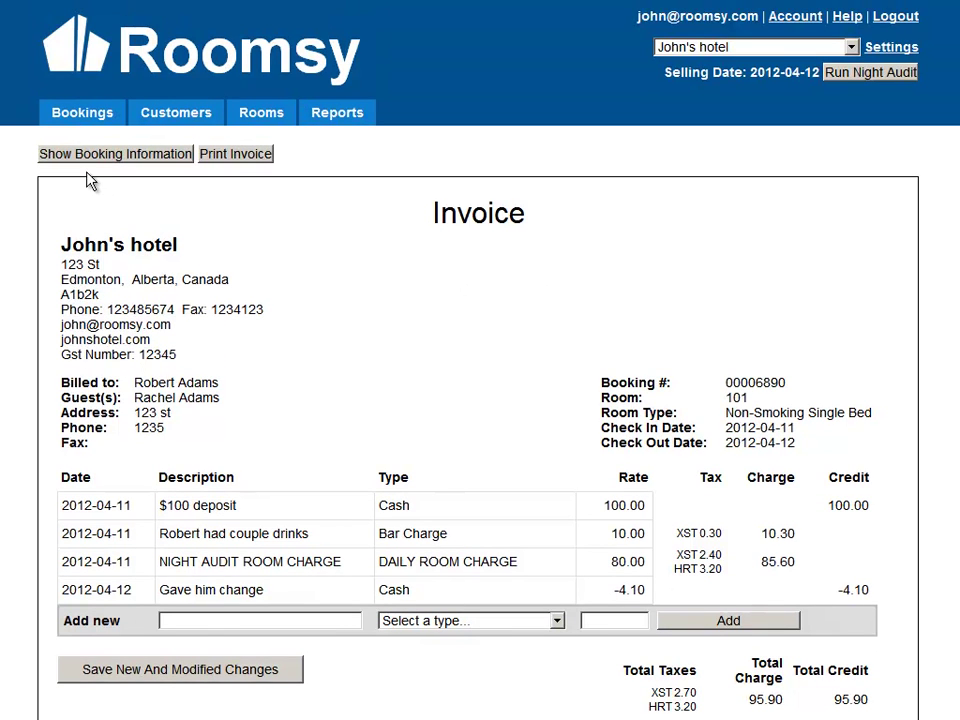
# Shorten the room 102 guest's stay on the calendar to check out 2012-04-12.
pyautogui.click(79, 114)
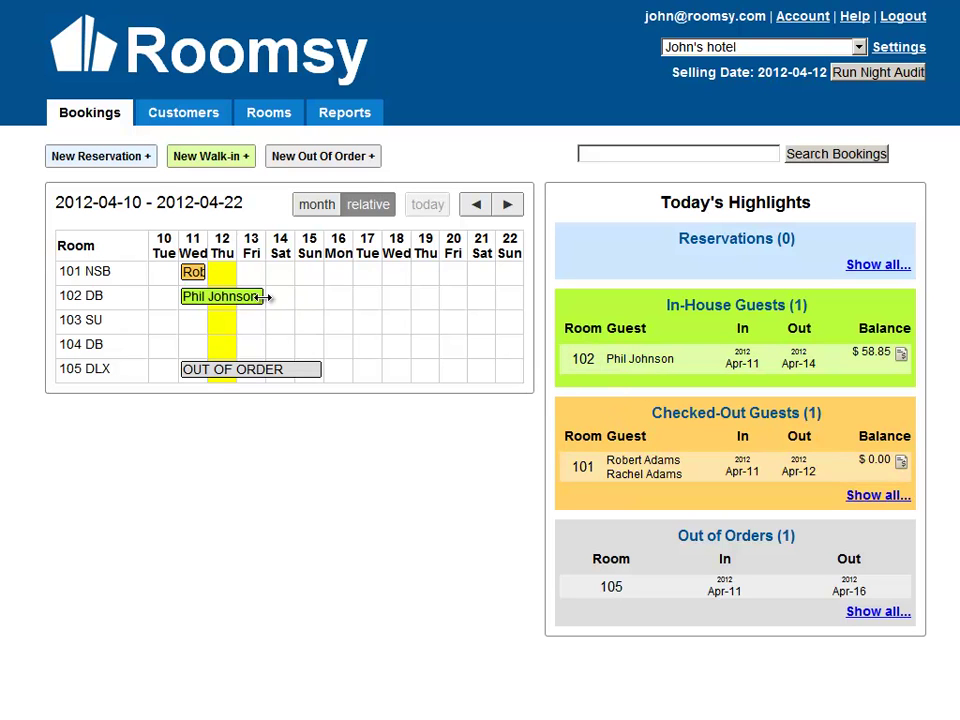
pyautogui.moveTo(262, 296); pyautogui.dragTo(230, 298)
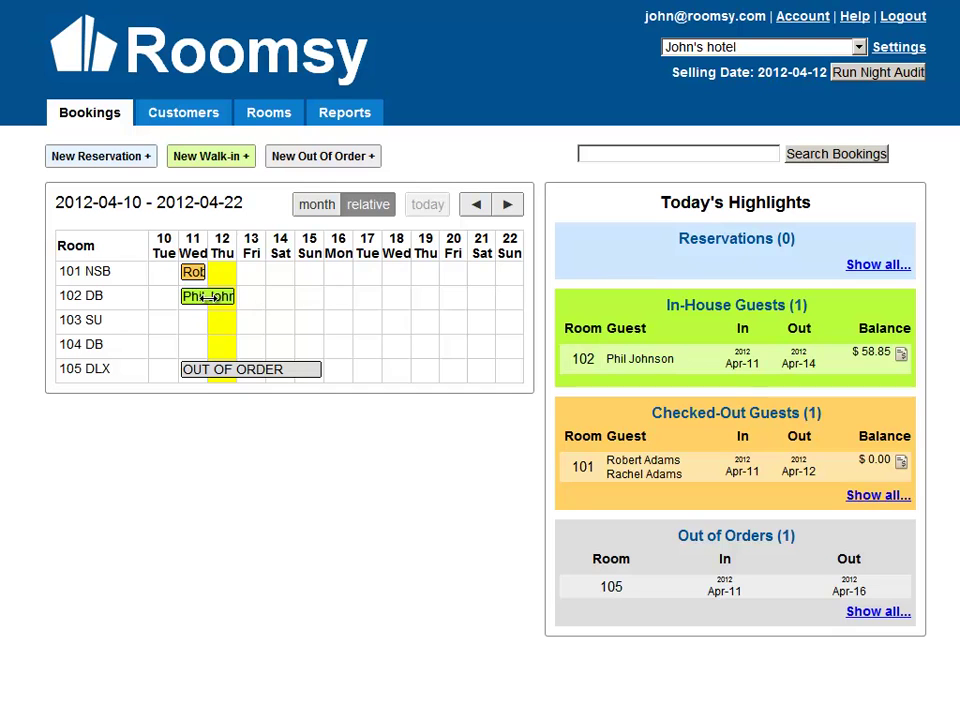
pyautogui.click(598, 363)
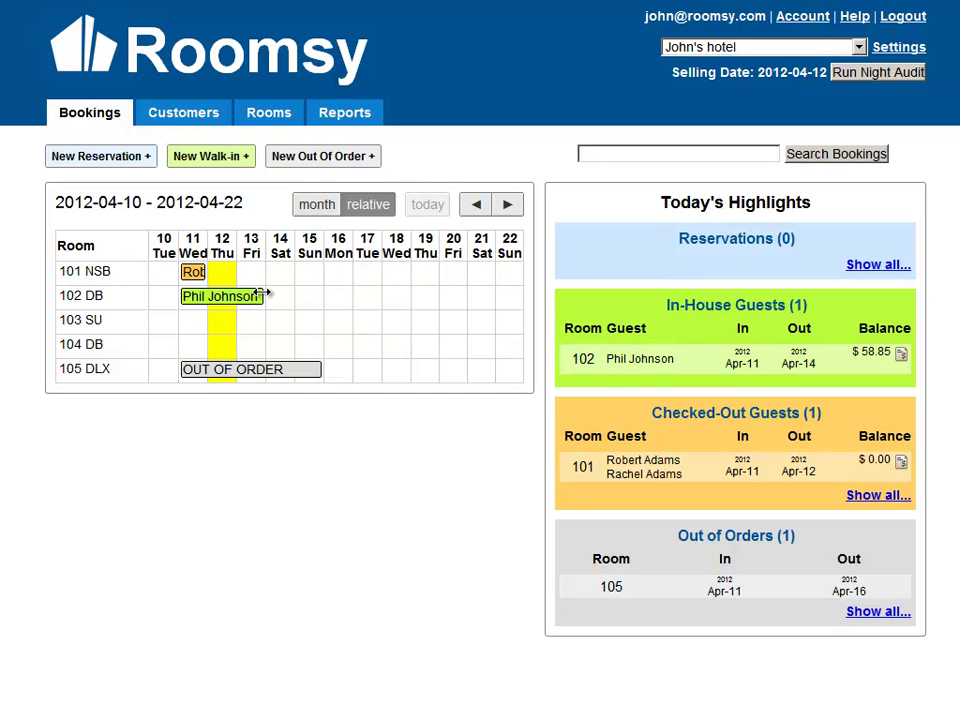
pyautogui.moveTo(261, 294); pyautogui.dragTo(210, 296)
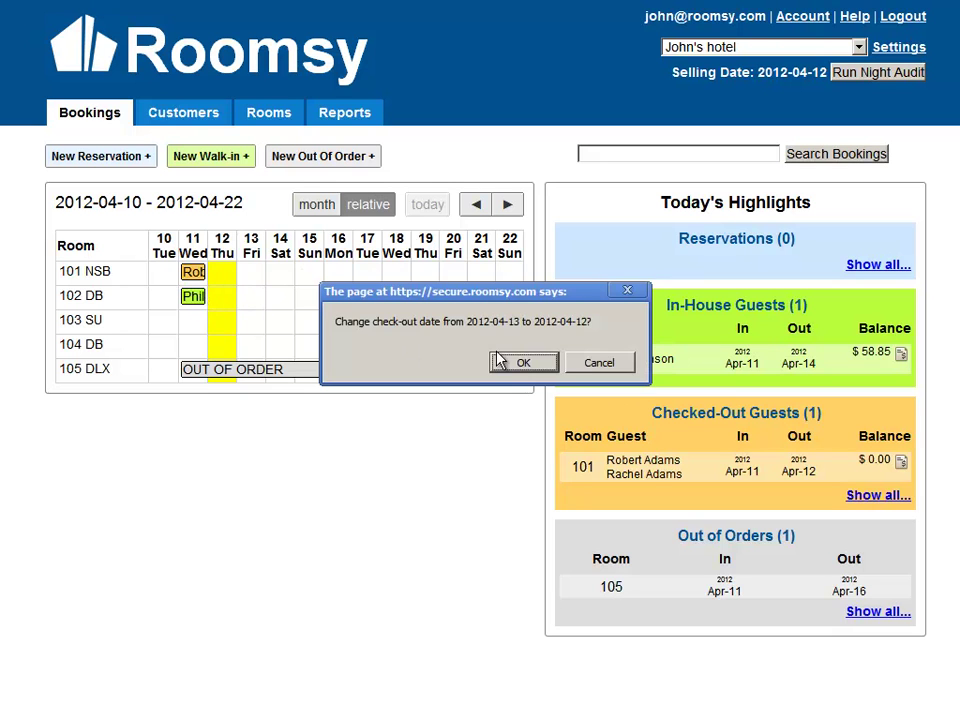
pyautogui.click(511, 361)
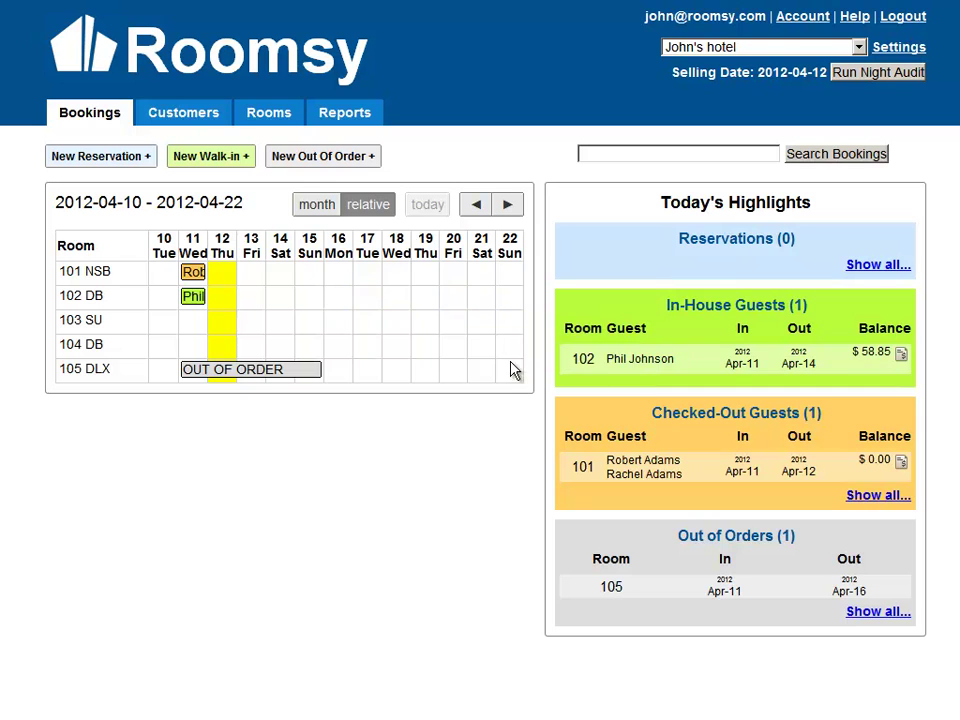
# Check out the room 102 guest and open the invoice showing a 58.85 balance.
pyautogui.click(689, 372)
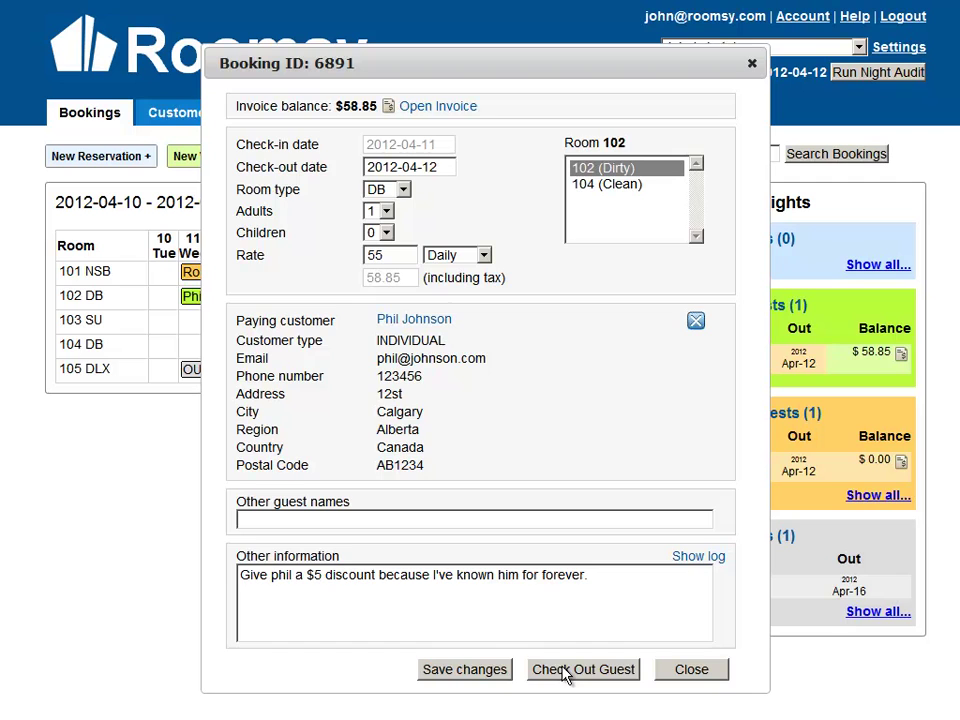
pyautogui.click(572, 670)
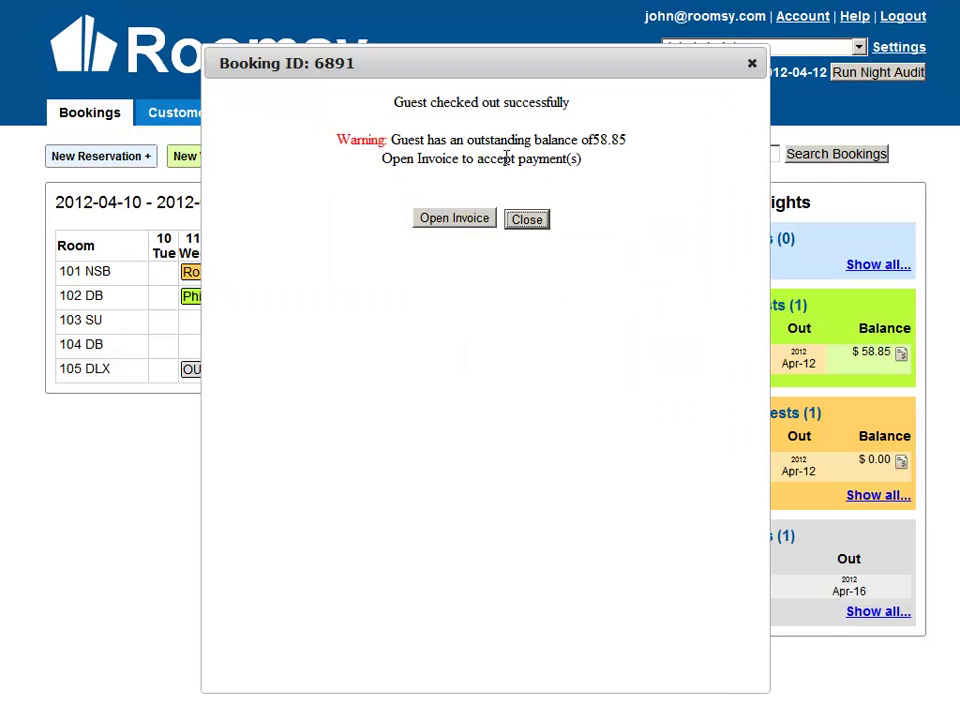
pyautogui.moveTo(450, 97); pyautogui.dragTo(546, 138)
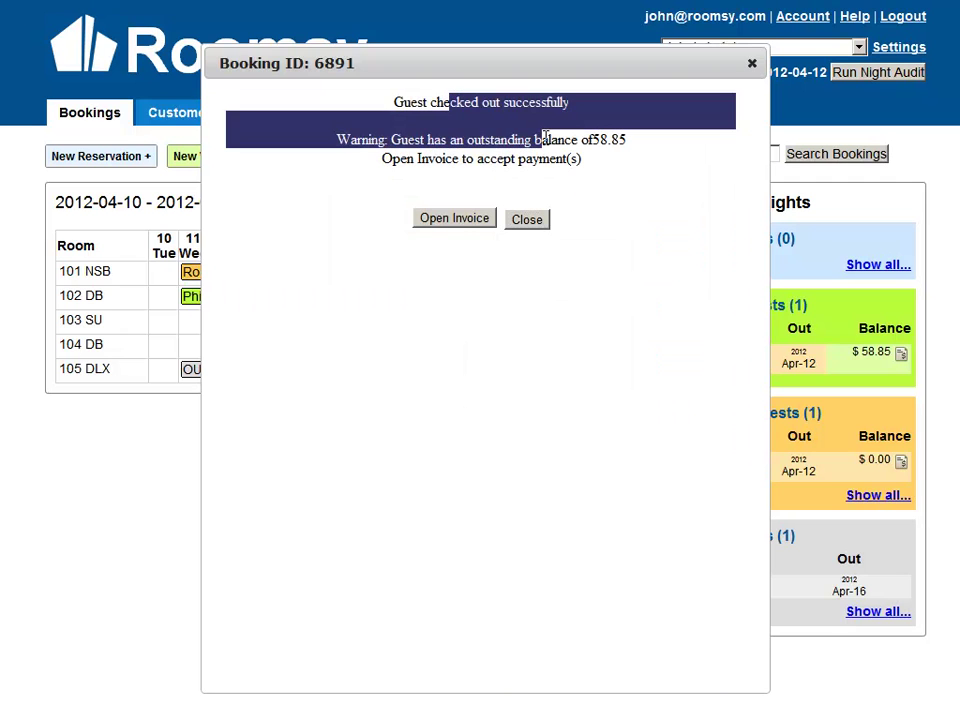
pyautogui.click(465, 238)
pyautogui.click(460, 224)
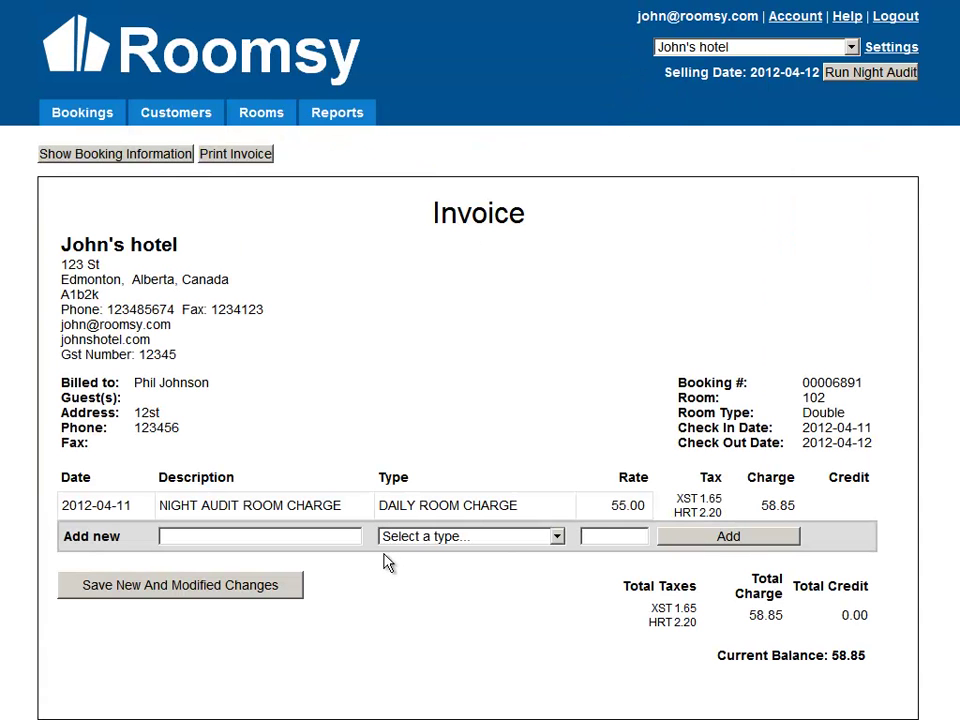
# Enter a new Visa payment entry of 58.85 on the room 102 invoice.
pyautogui.click(427, 539)
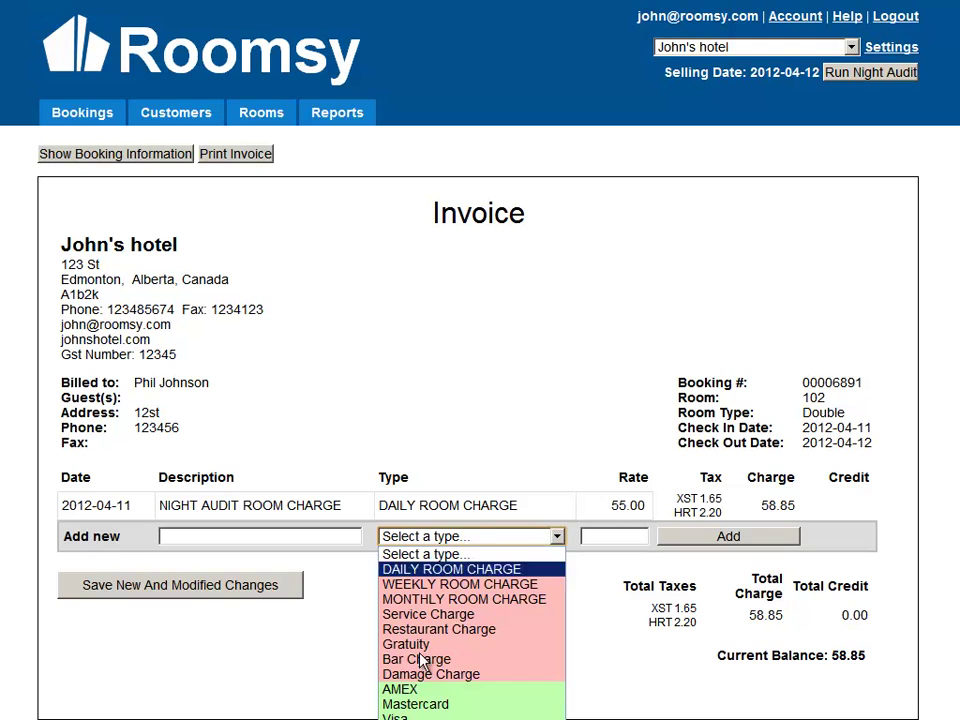
pyautogui.click(410, 715)
pyautogui.click(594, 537)
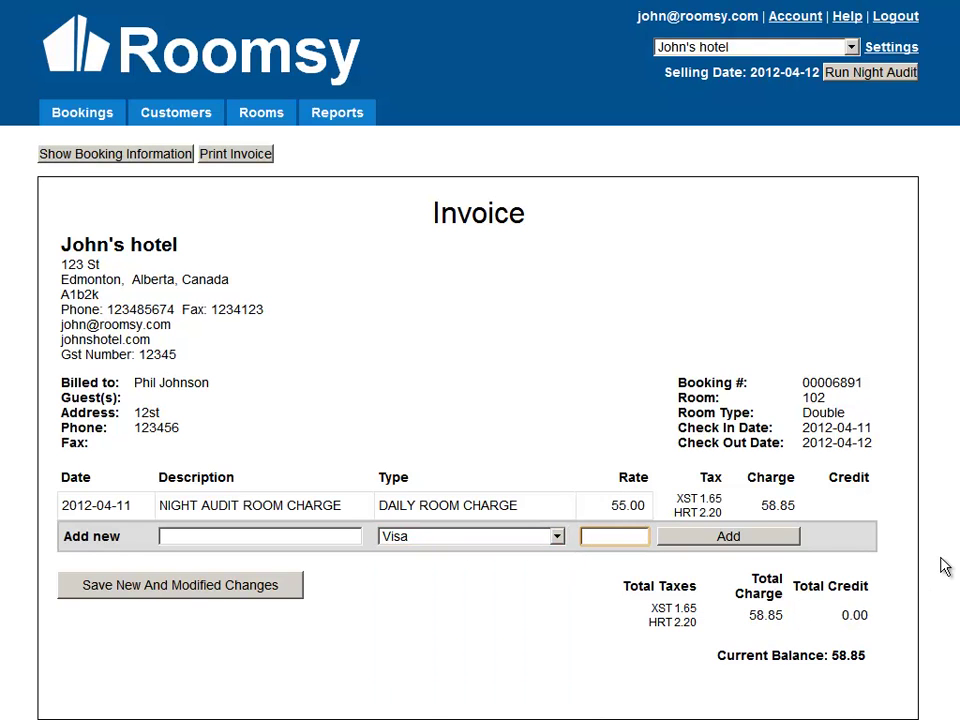
pyautogui.write('58.85')
# Add the 58.85 payment to clear the balance, save the invoice, and return to Bookings.
pyautogui.moveTo(874, 664)
pyautogui.mouseDown()
pyautogui.moveTo(831, 655)
pyautogui.moveTo(860, 655)
pyautogui.mouseUp()
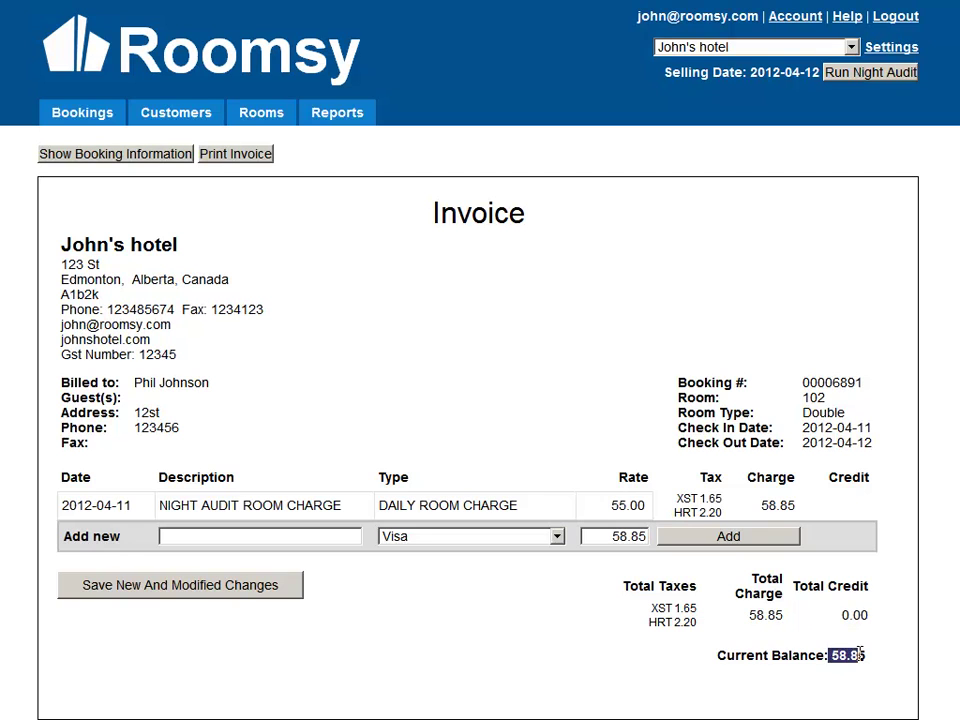
pyautogui.click(860, 655)
pyautogui.click(692, 540)
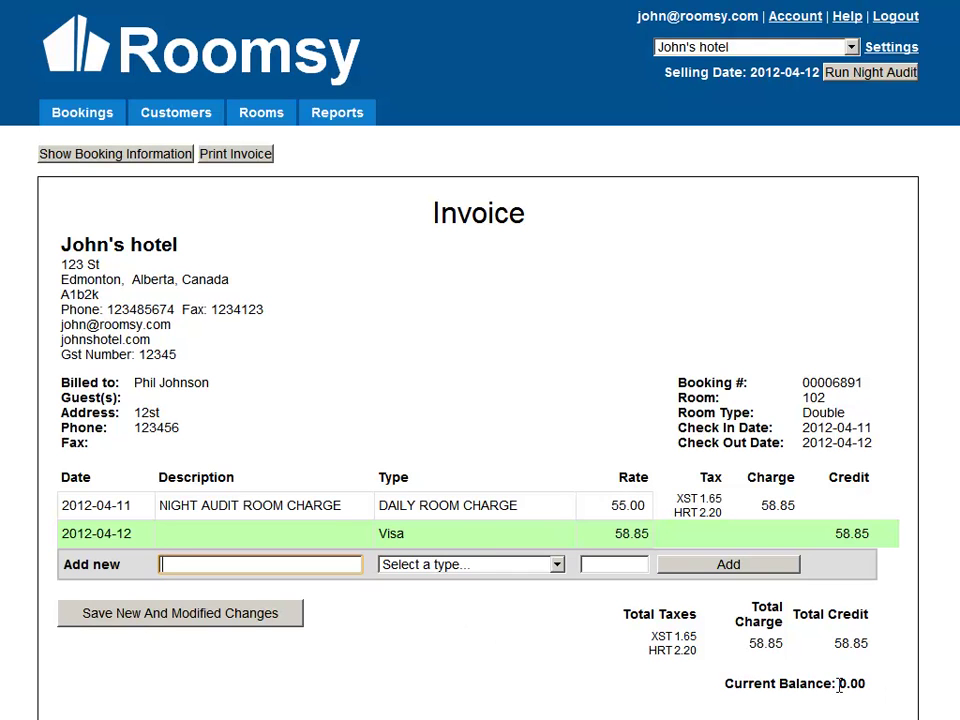
pyautogui.click(170, 622)
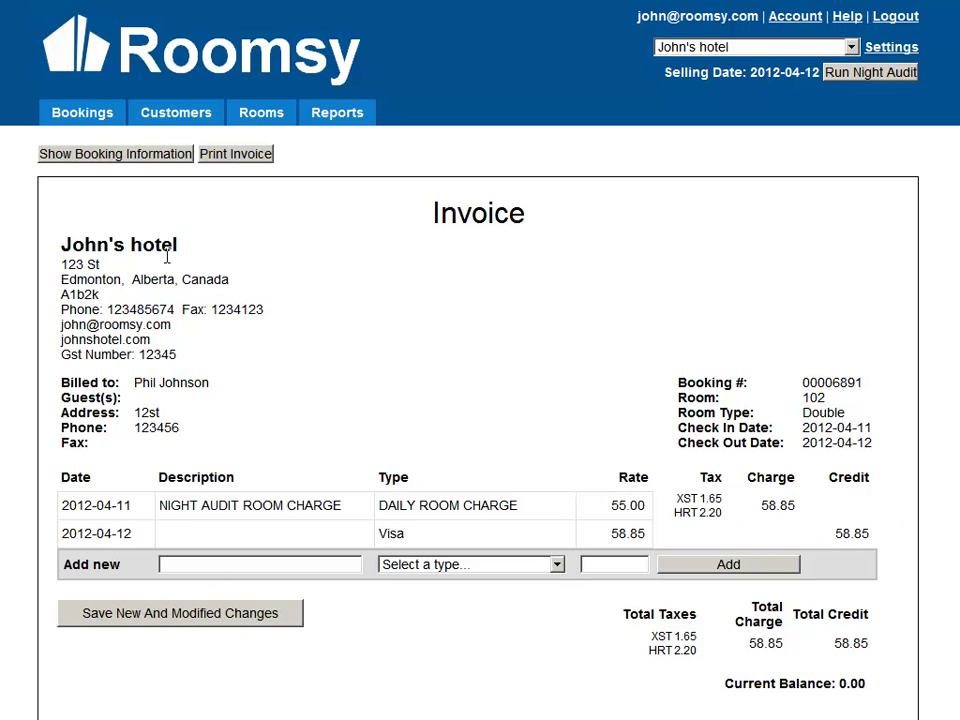
pyautogui.click(88, 118)
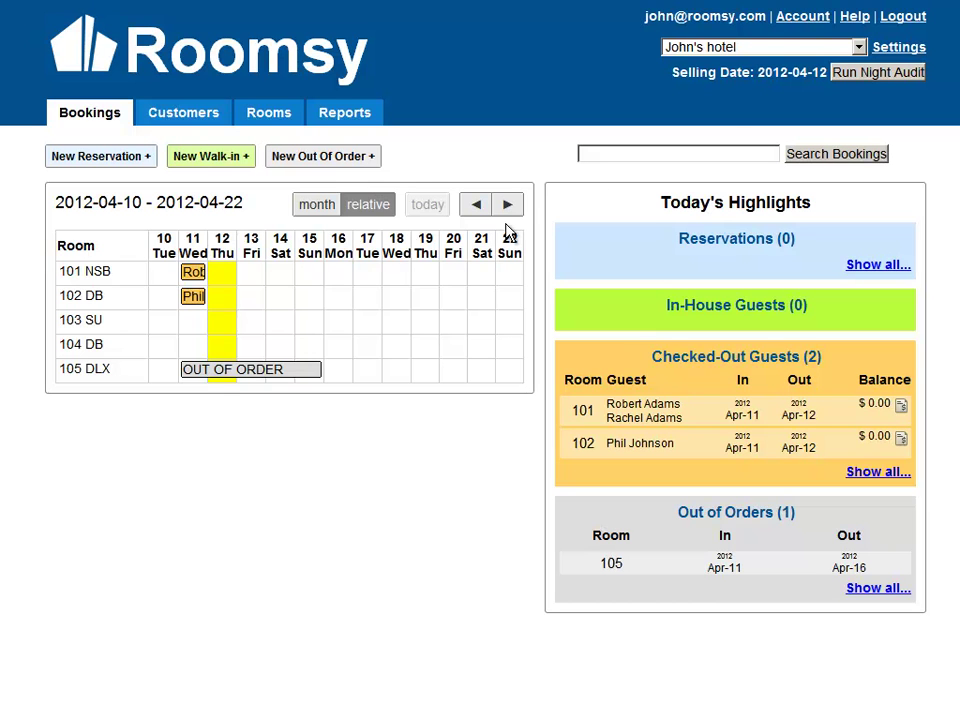
pyautogui.click(898, 50)
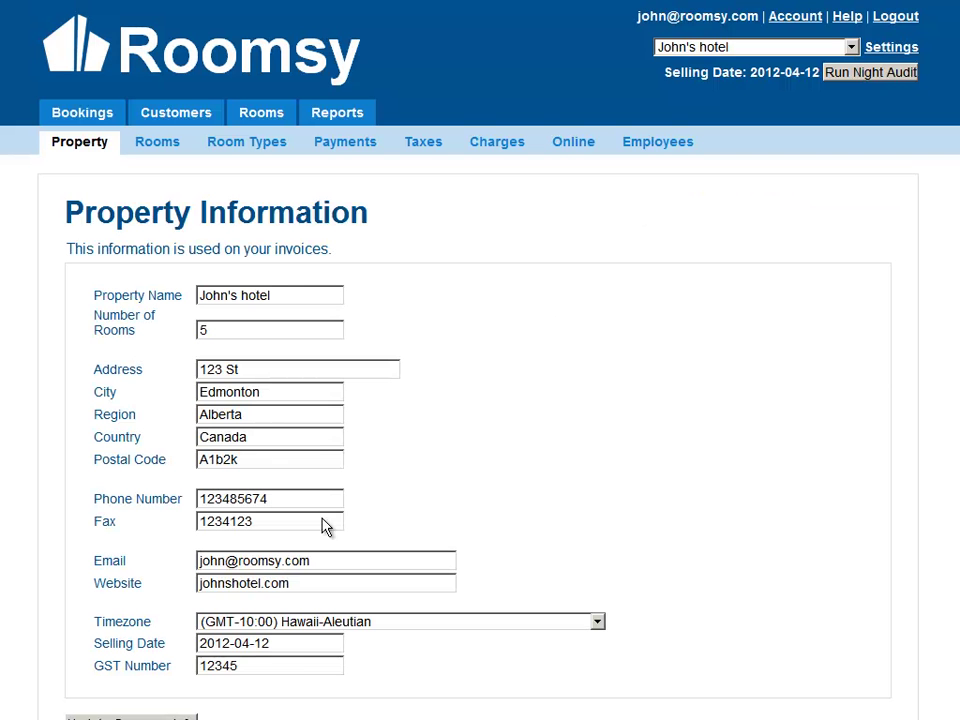
pyautogui.click(295, 643)
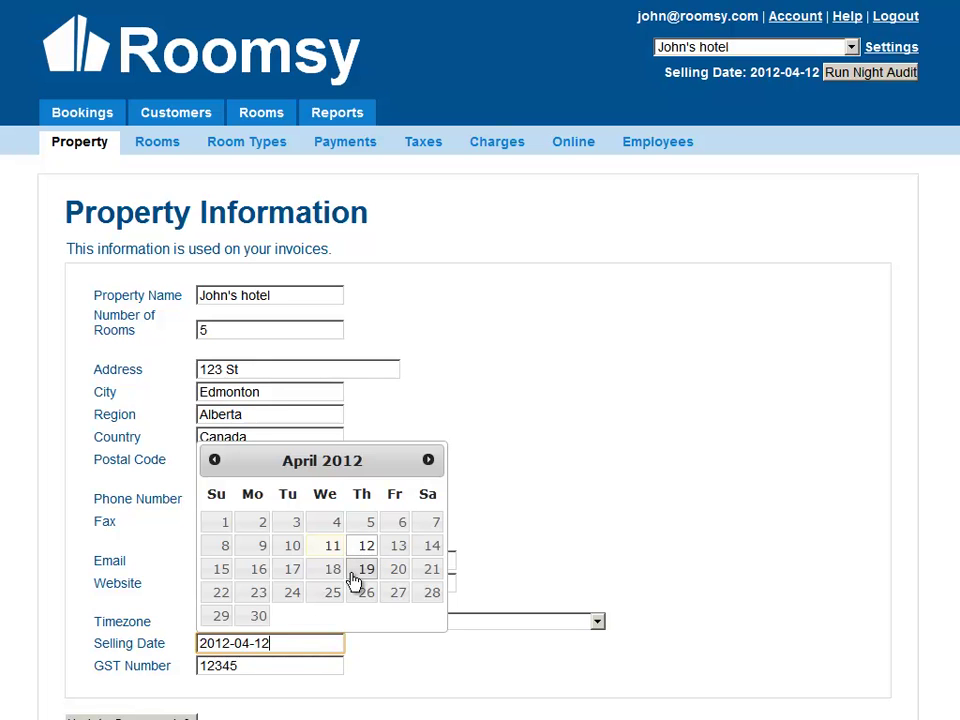
pyautogui.click(461, 551)
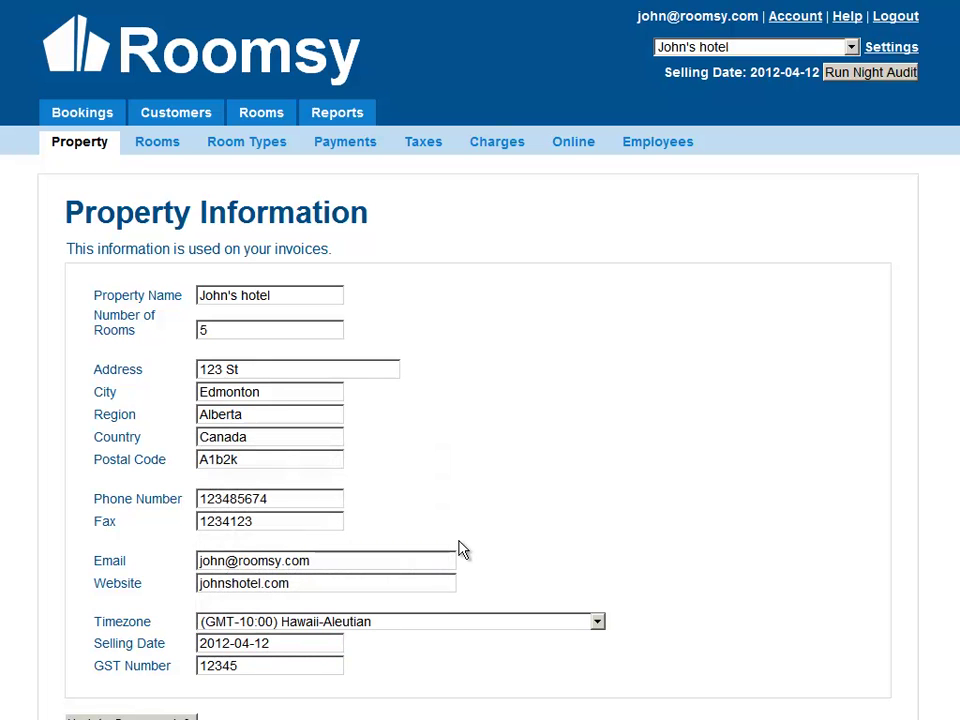
pyautogui.click(79, 116)
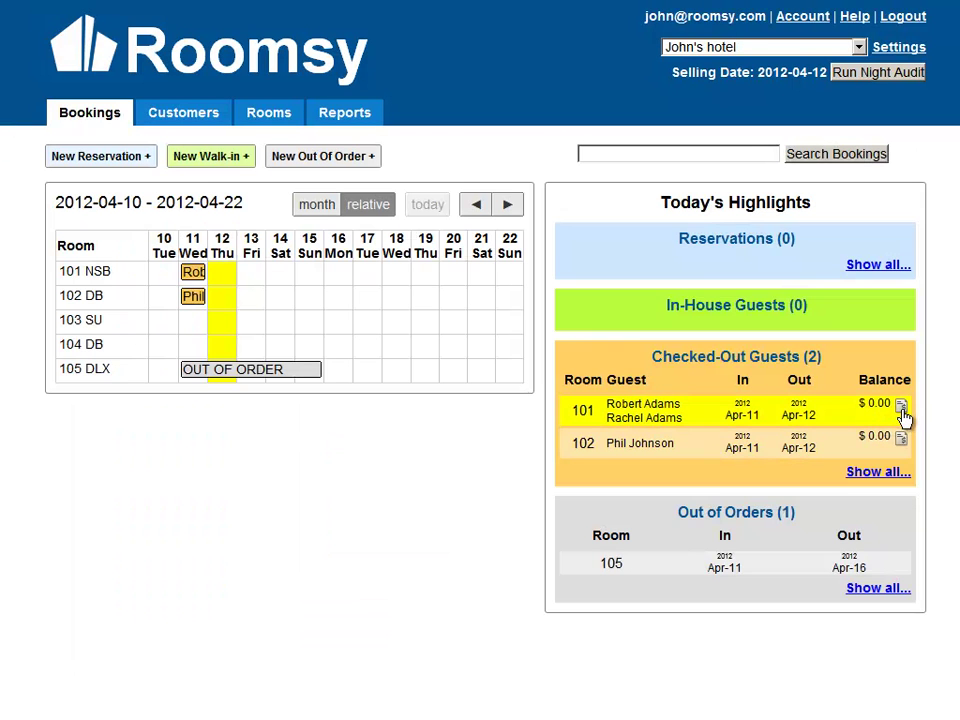
# Open room 101's invoice and cancel deleting the $100 deposit payment.
pyautogui.click(901, 407)
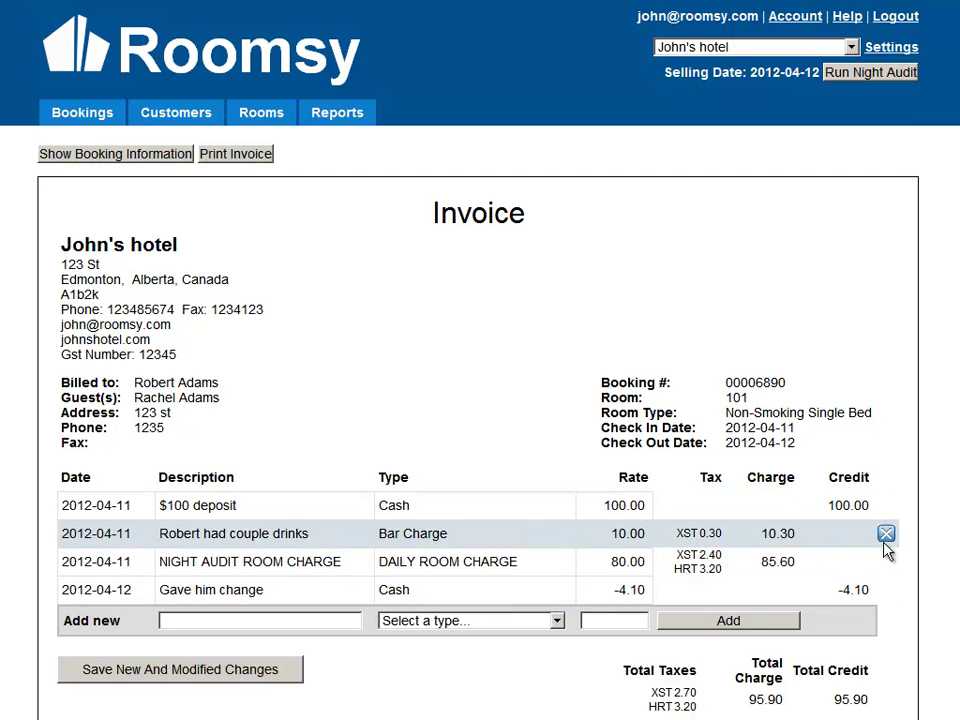
pyautogui.click(885, 506)
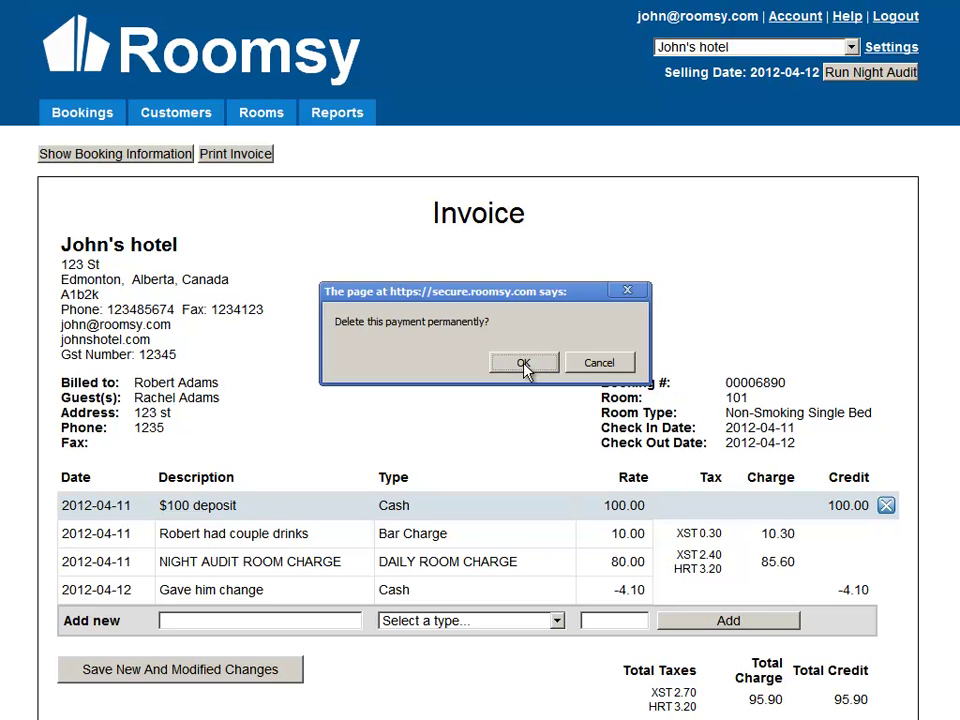
pyautogui.click(594, 368)
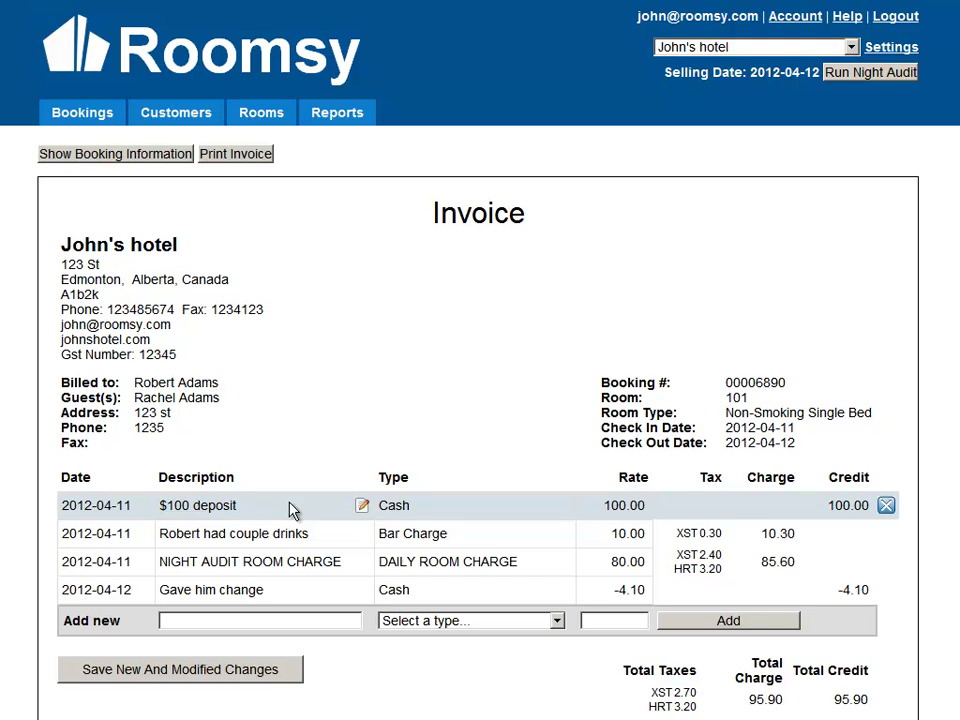
# Edit the drinks line but keep its description, Bar Charge type, 10.00 rate and 2012-04-11 date.
pyautogui.click(280, 533)
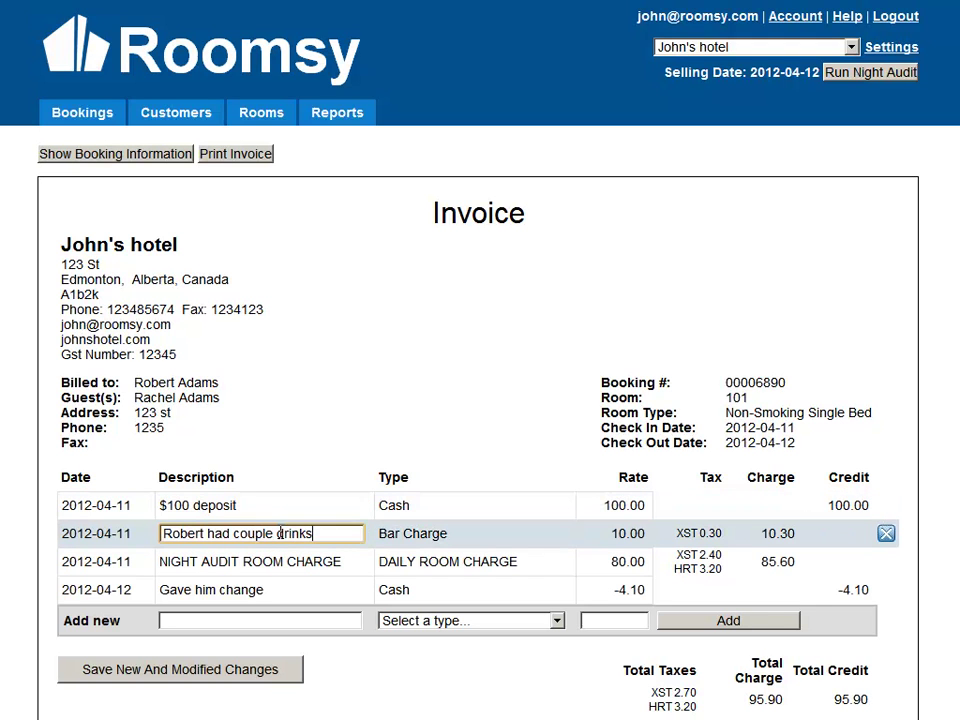
pyautogui.moveTo(312, 533); pyautogui.dragTo(168, 550)
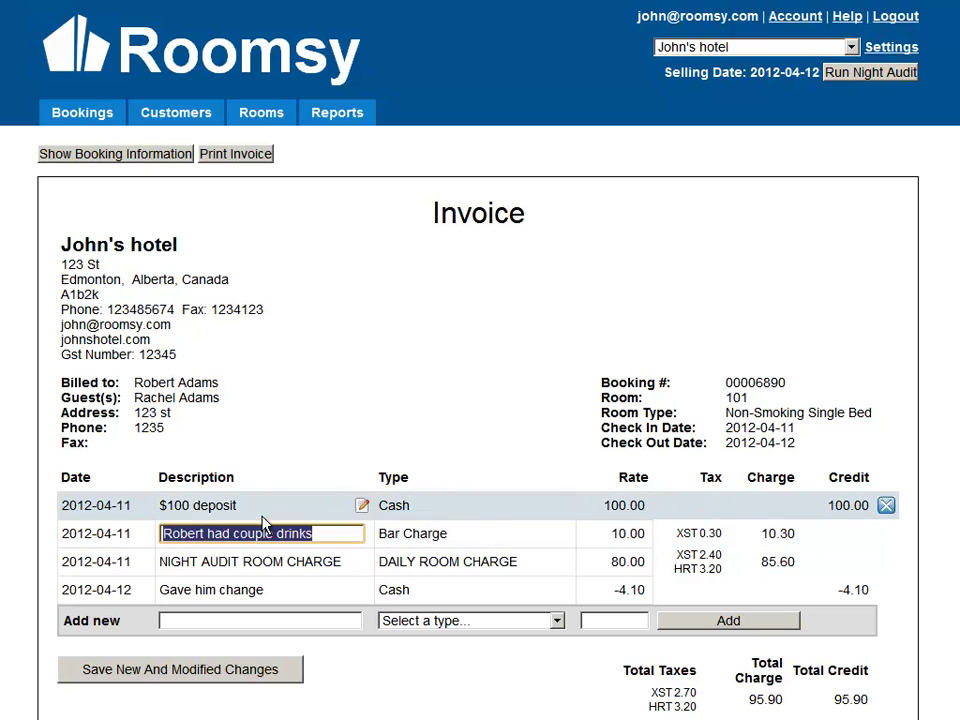
pyautogui.click(462, 543)
pyautogui.click(462, 540)
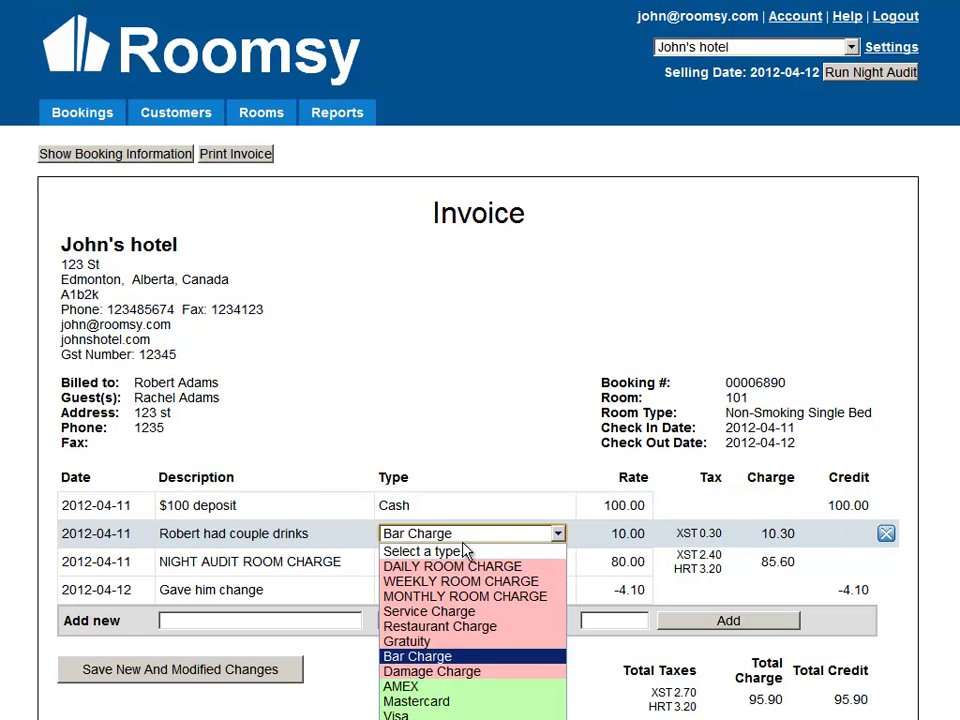
pyautogui.click(505, 465)
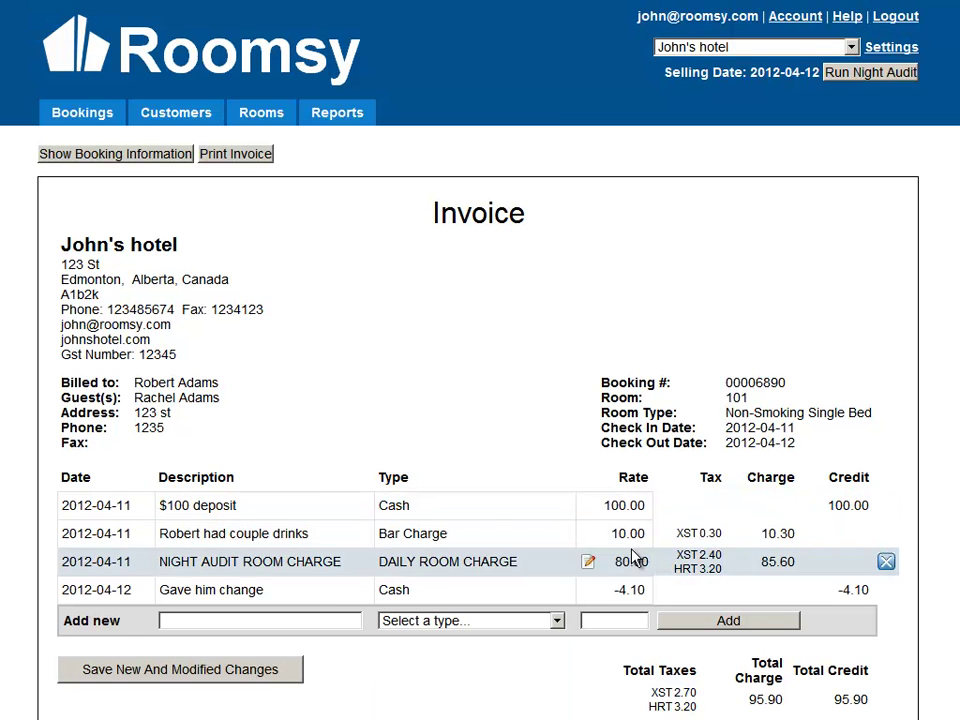
pyautogui.click(623, 533)
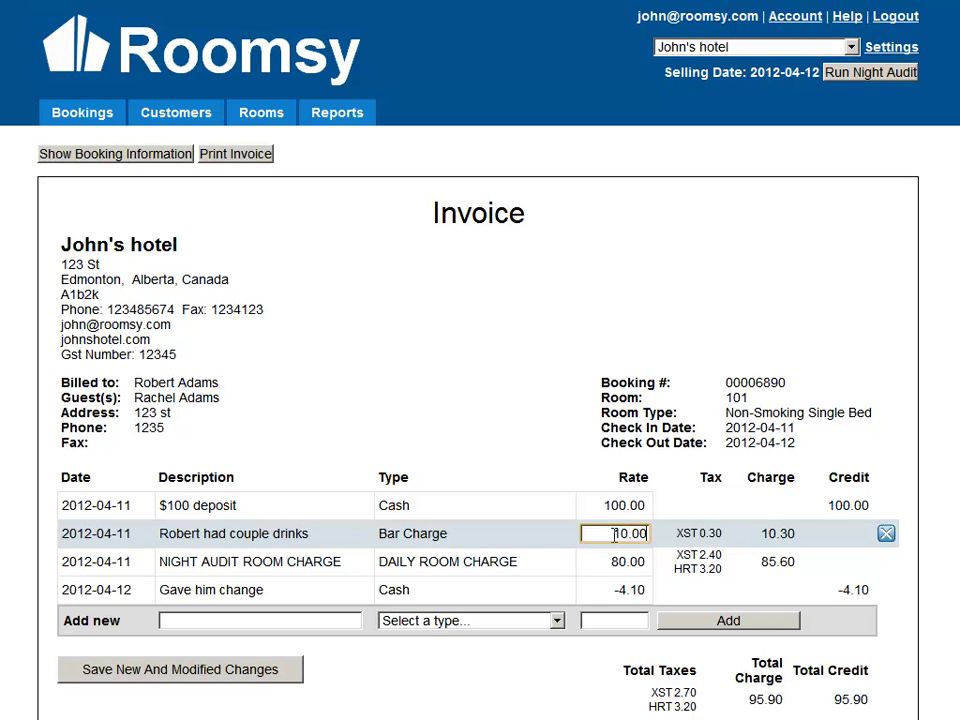
pyautogui.moveTo(612, 536); pyautogui.dragTo(697, 536)
pyautogui.click(697, 536)
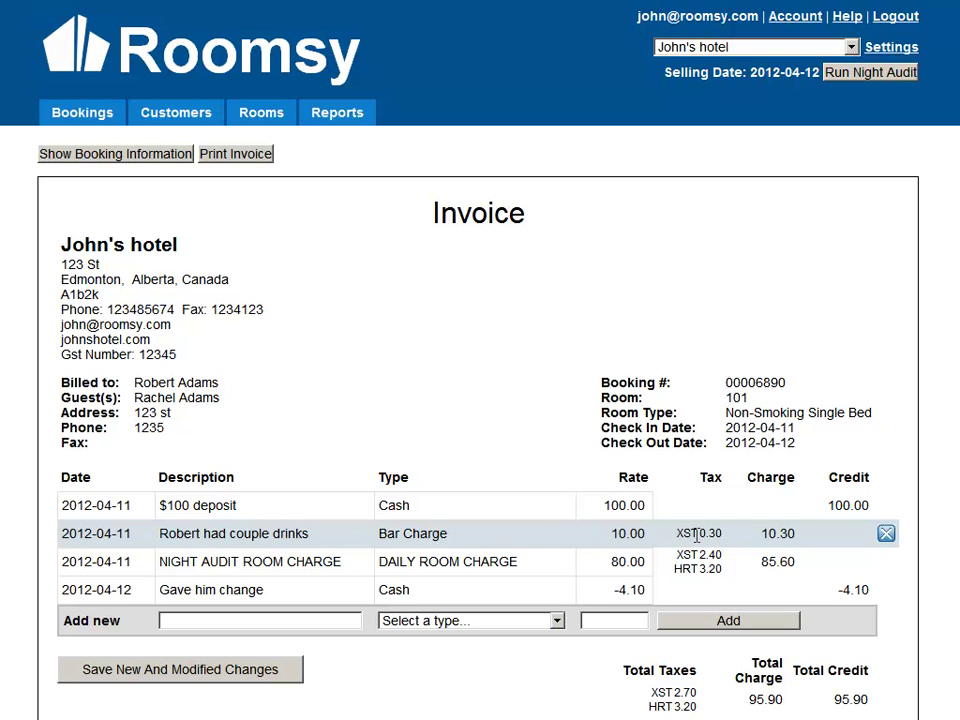
pyautogui.click(97, 538)
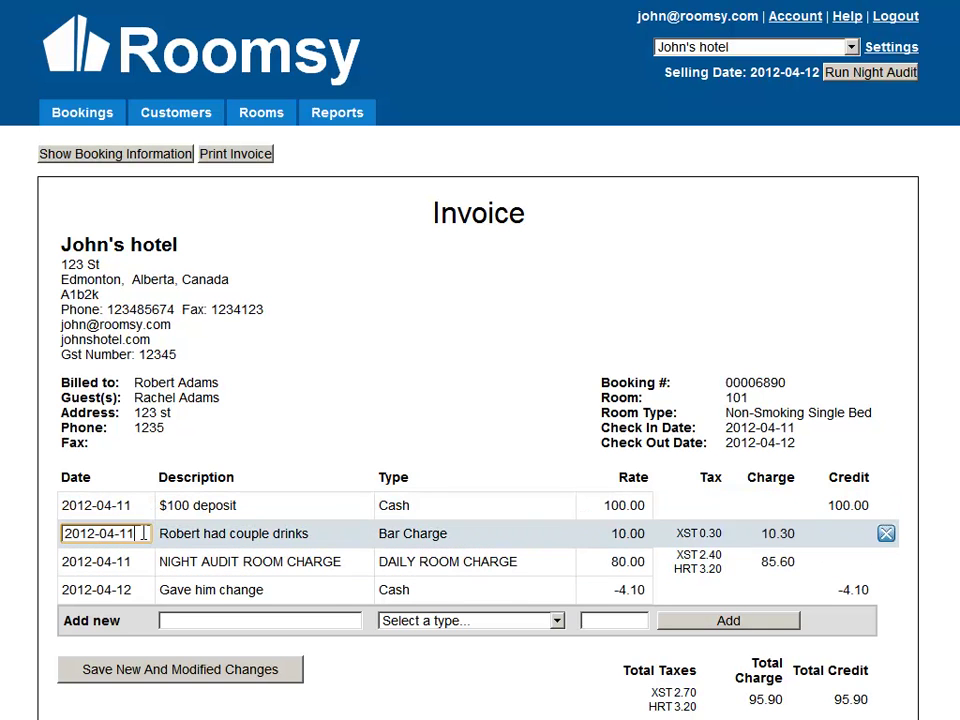
pyautogui.click(318, 449)
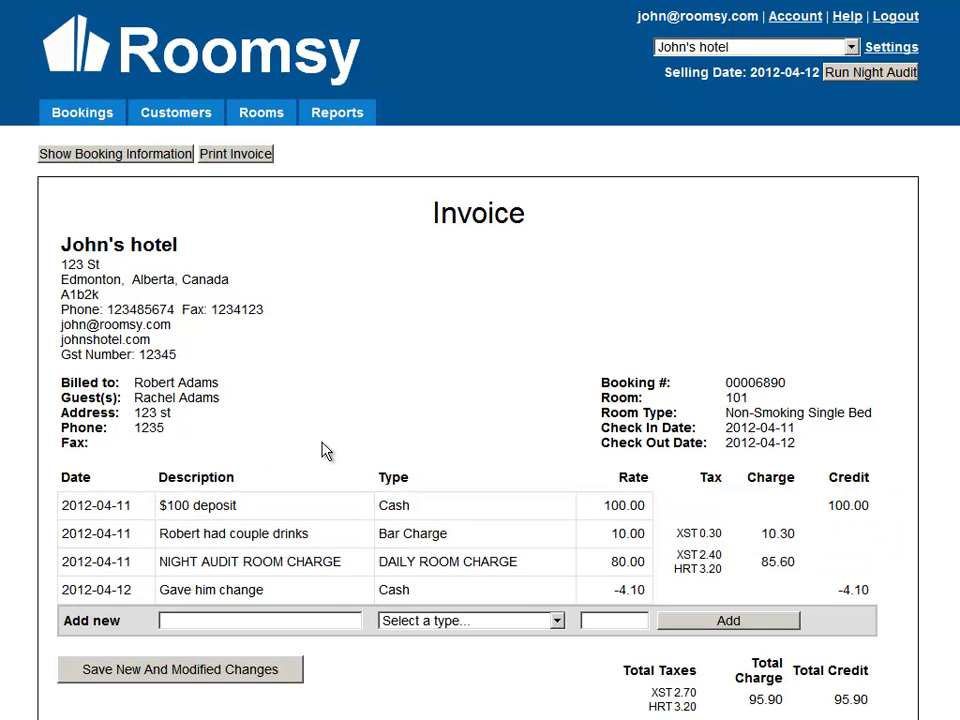
# Return to the bookings overview, then switch to the Customers list.
pyautogui.click(78, 114)
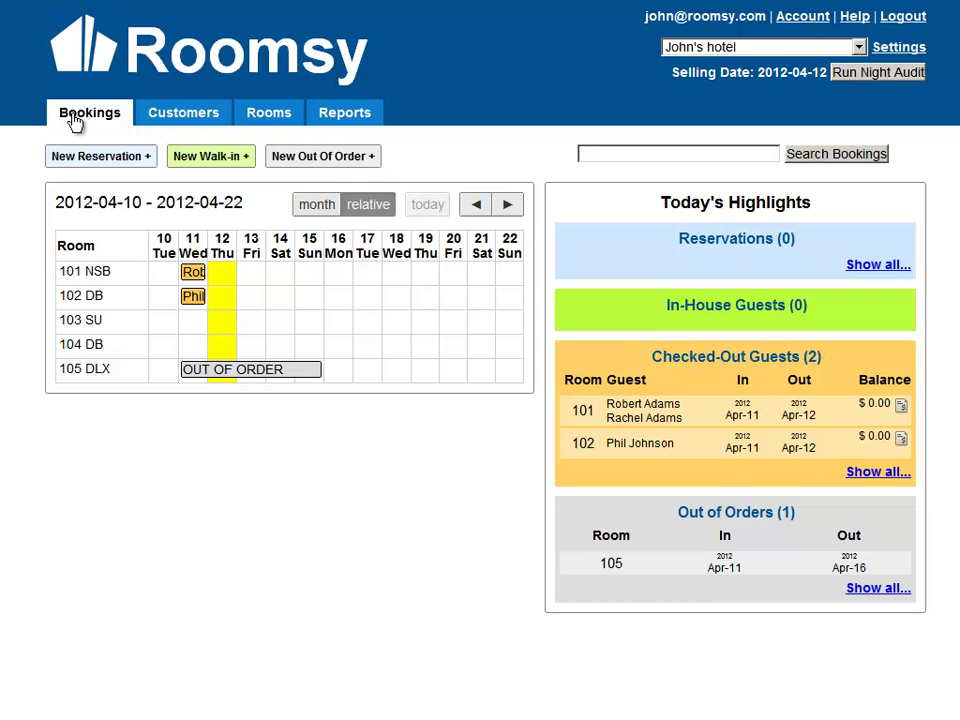
pyautogui.click(186, 121)
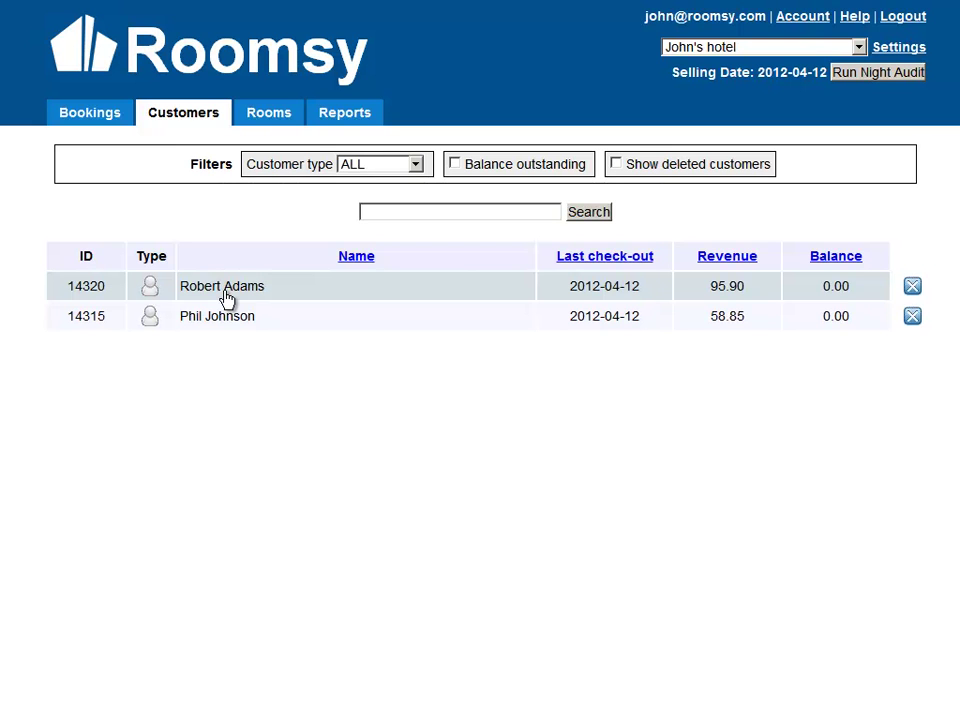
# Open the room 101 guest's Customer information page and scroll through their profile.
pyautogui.click(222, 287)
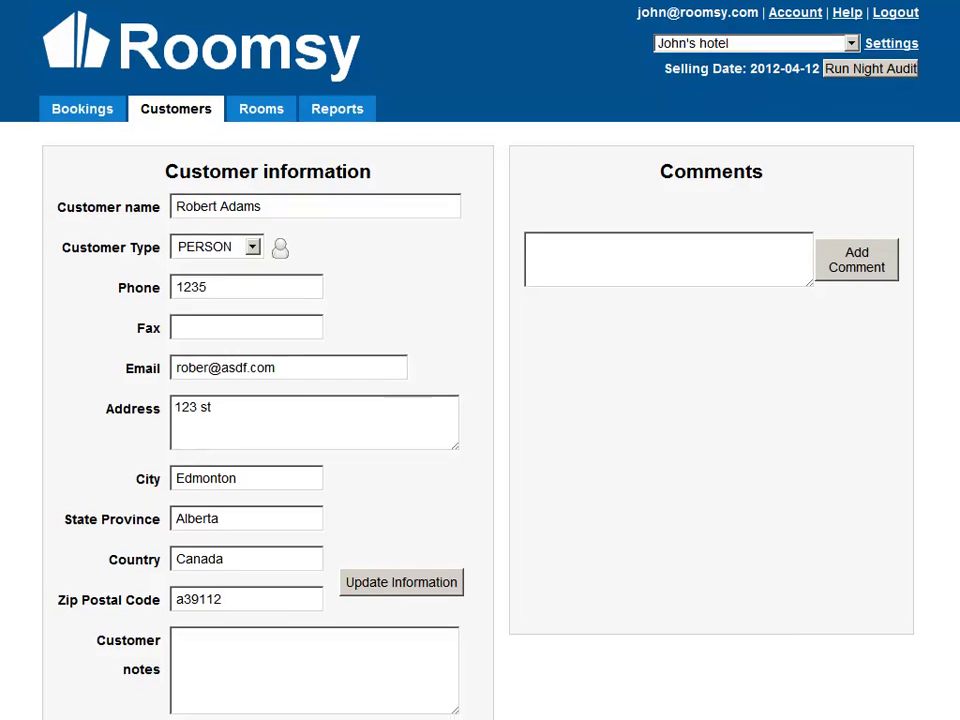
pyautogui.scroll(-2, 480, 400)
pyautogui.scroll(2, 480, 400)
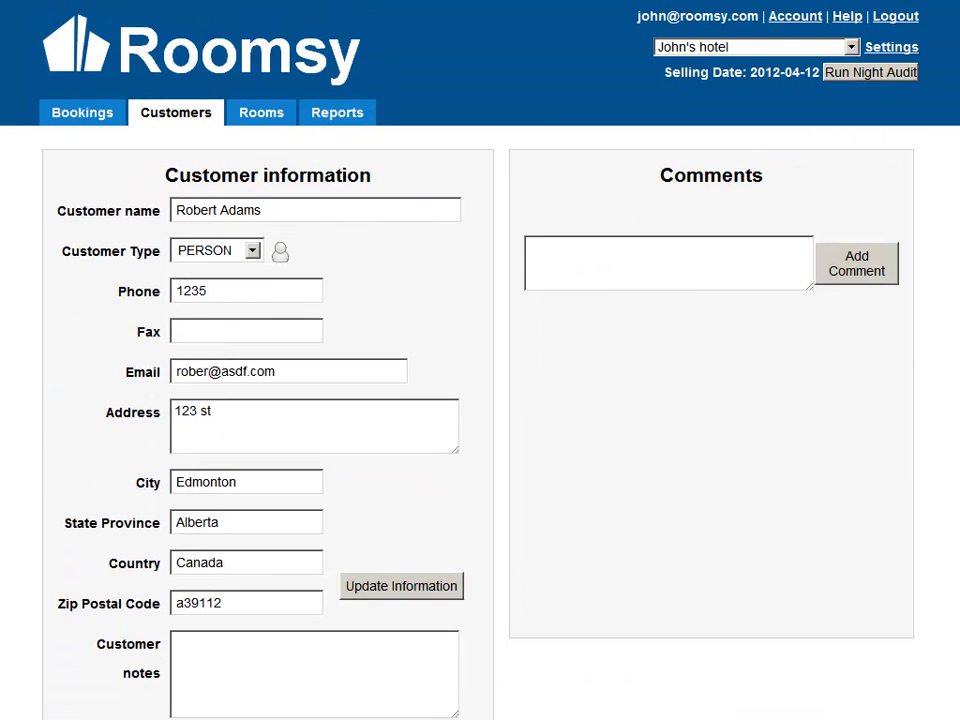
pyautogui.scroll(-1, 480, 400)
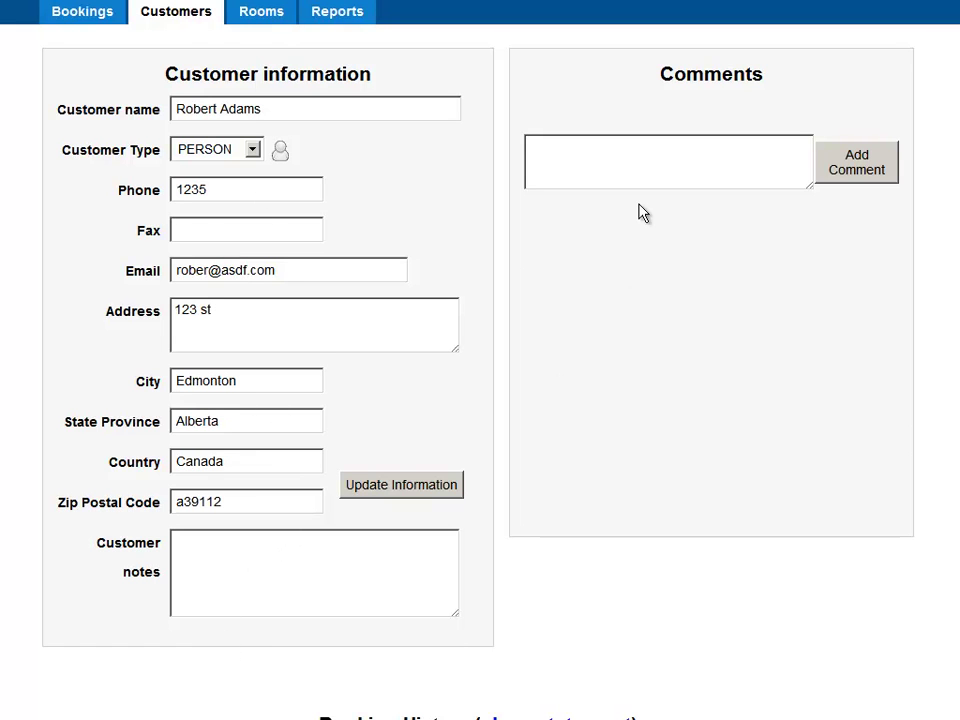
# Add the comment 'He forgot his cellphone charge in the room' to the guest's Comments panel.
pyautogui.click(699, 163)
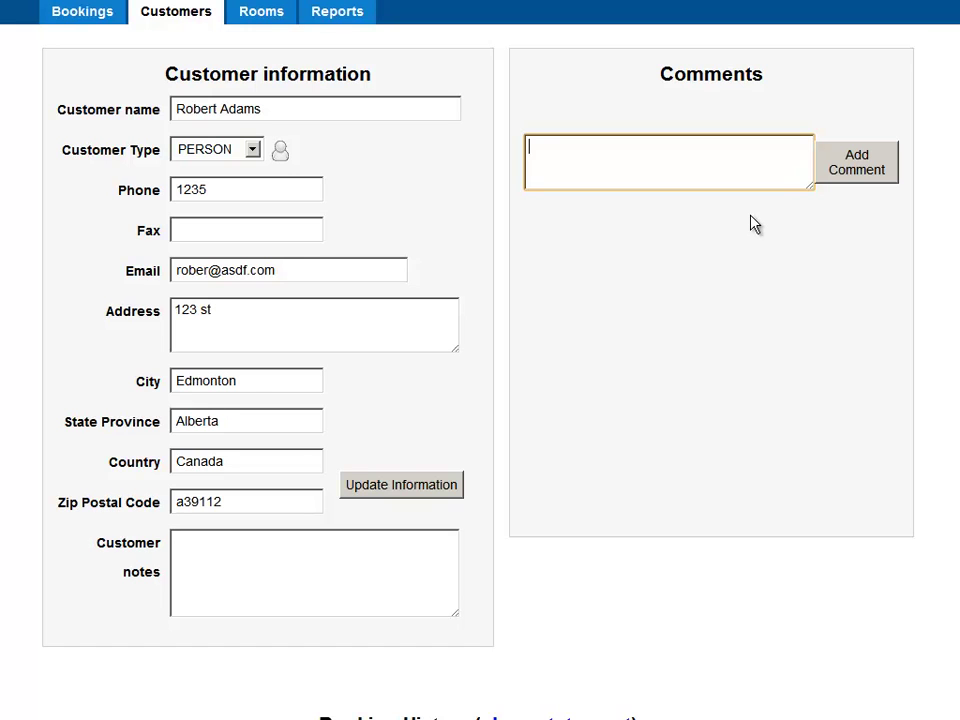
pyautogui.write('He forgot his cellphone charge in the room')
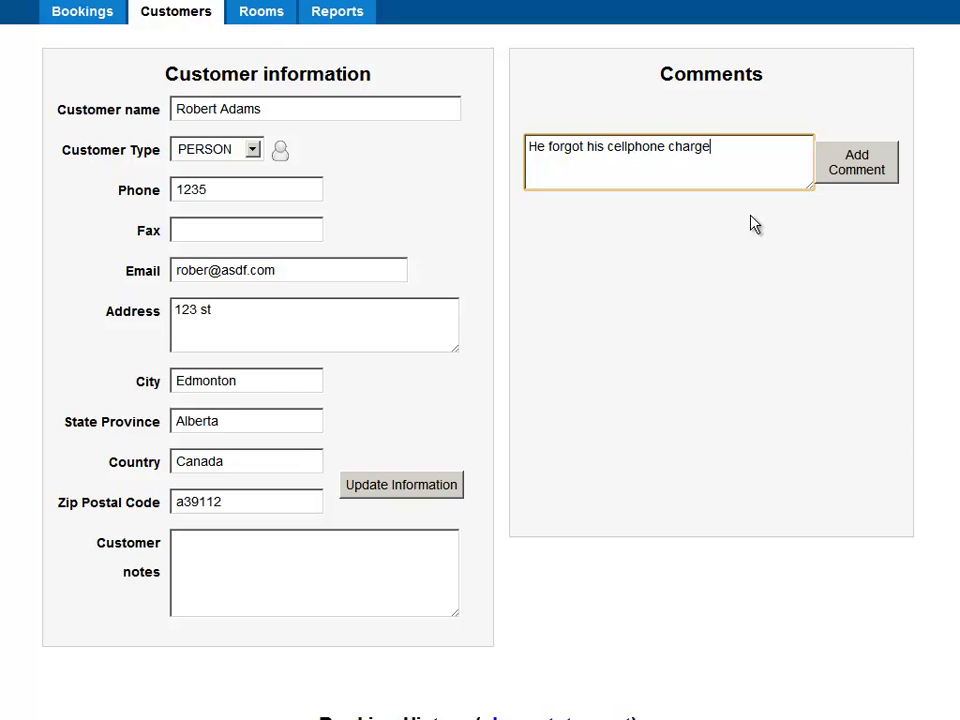
pyautogui.click(866, 160)
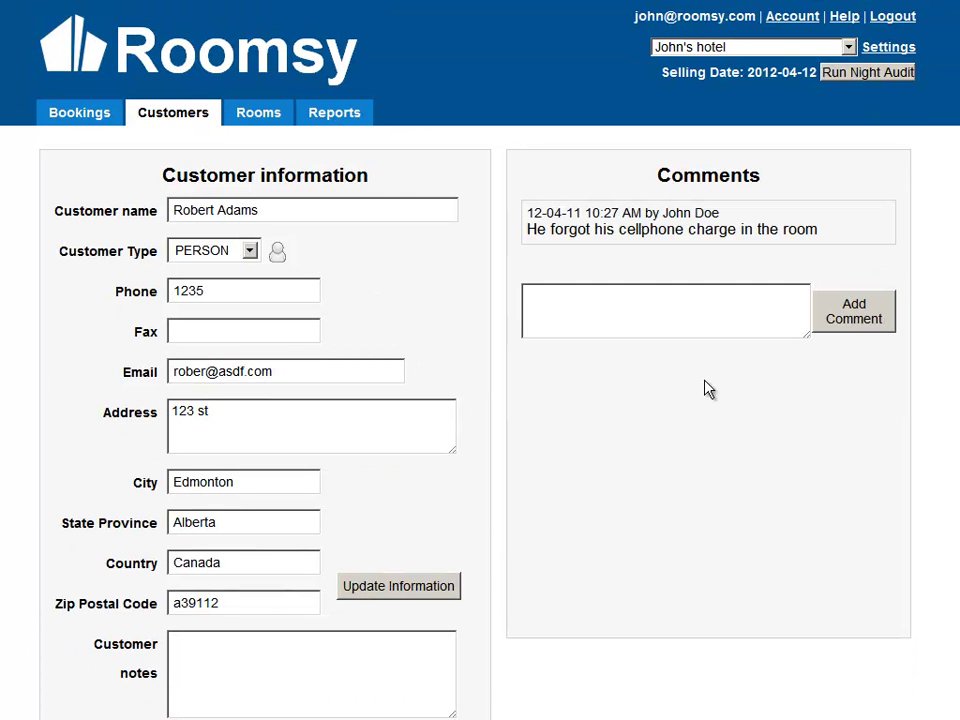
pyautogui.moveTo(525, 229); pyautogui.dragTo(813, 228)
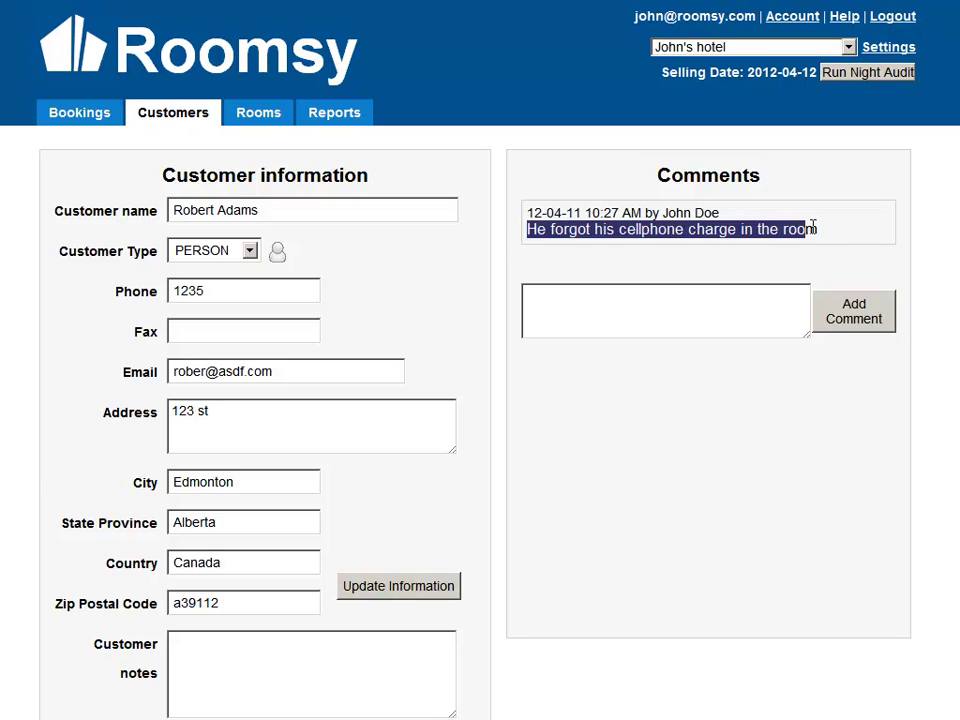
pyautogui.click(813, 228)
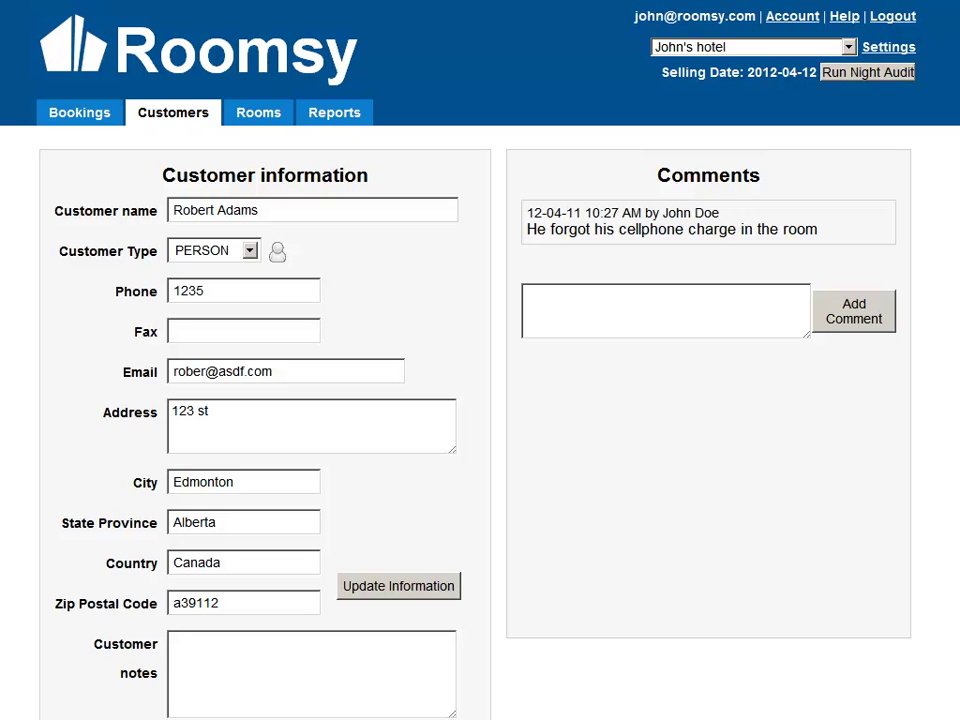
pyautogui.scroll(-5, 810, 400)
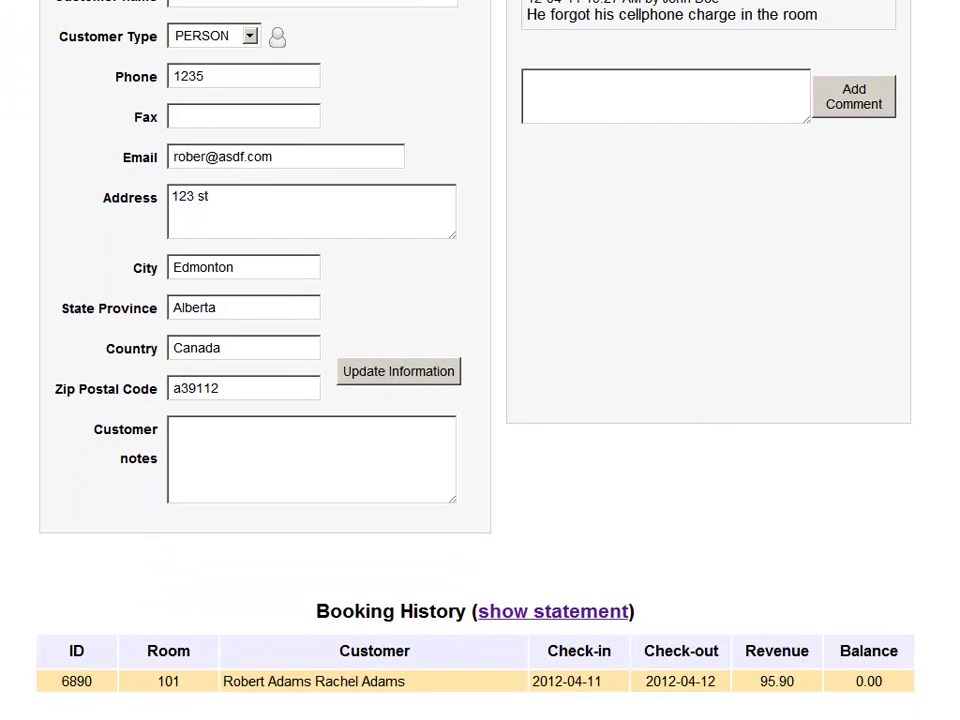
pyautogui.moveTo(315, 611); pyautogui.dragTo(480, 600)
pyautogui.click(480, 600)
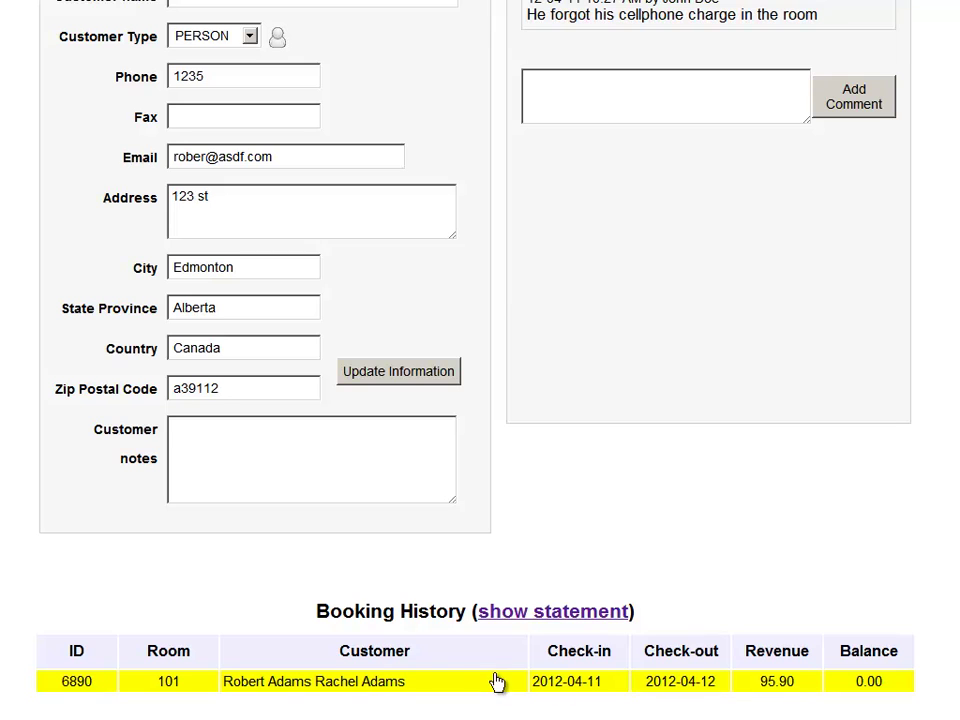
pyautogui.click(460, 689)
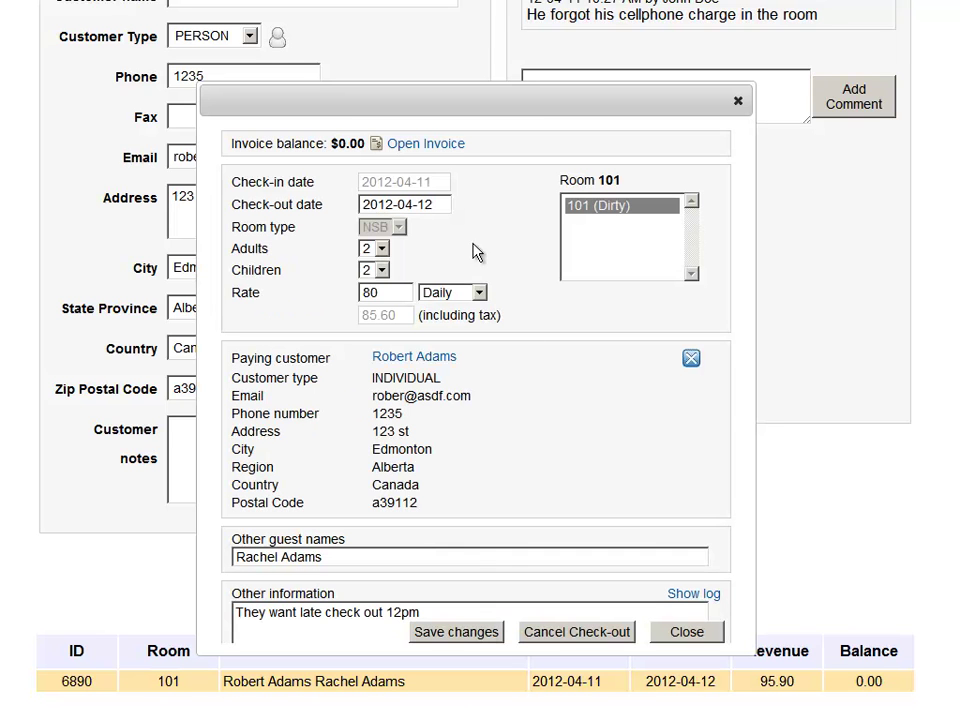
pyautogui.click(737, 104)
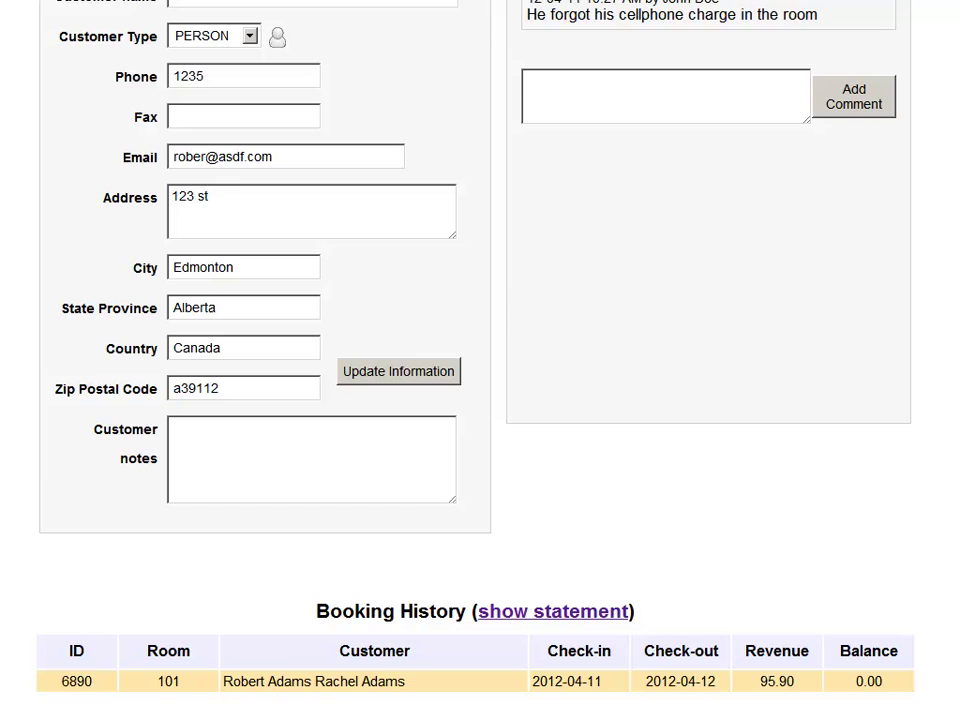
pyautogui.scroll(3, 480, 360)
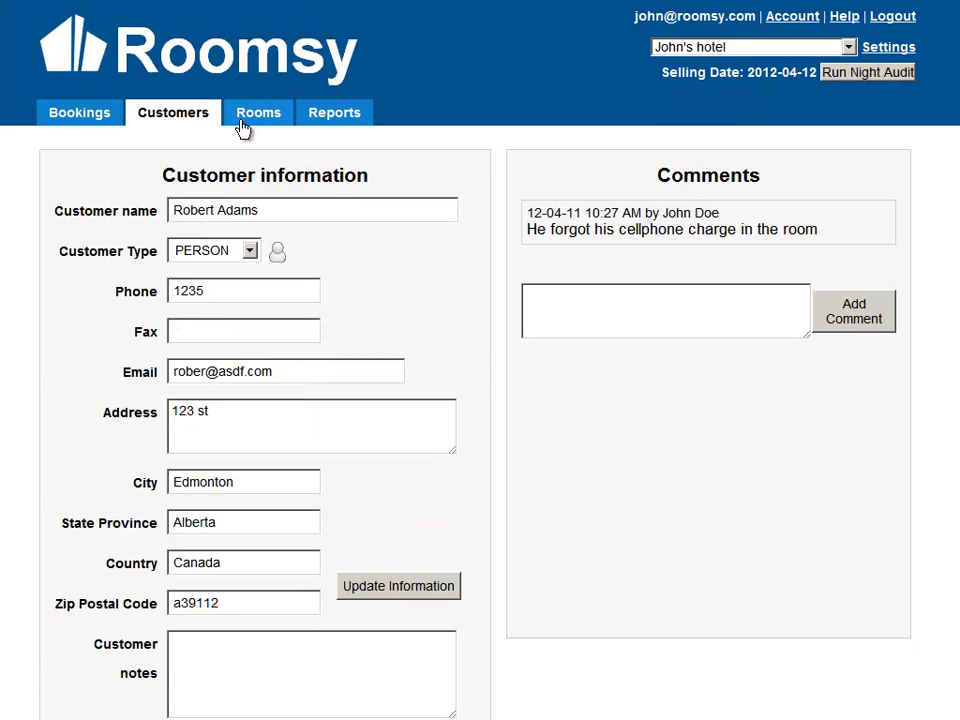
# In the Rooms inventory, check rooms 101 and 102's cleaning status options without changing them.
pyautogui.click(243, 117)
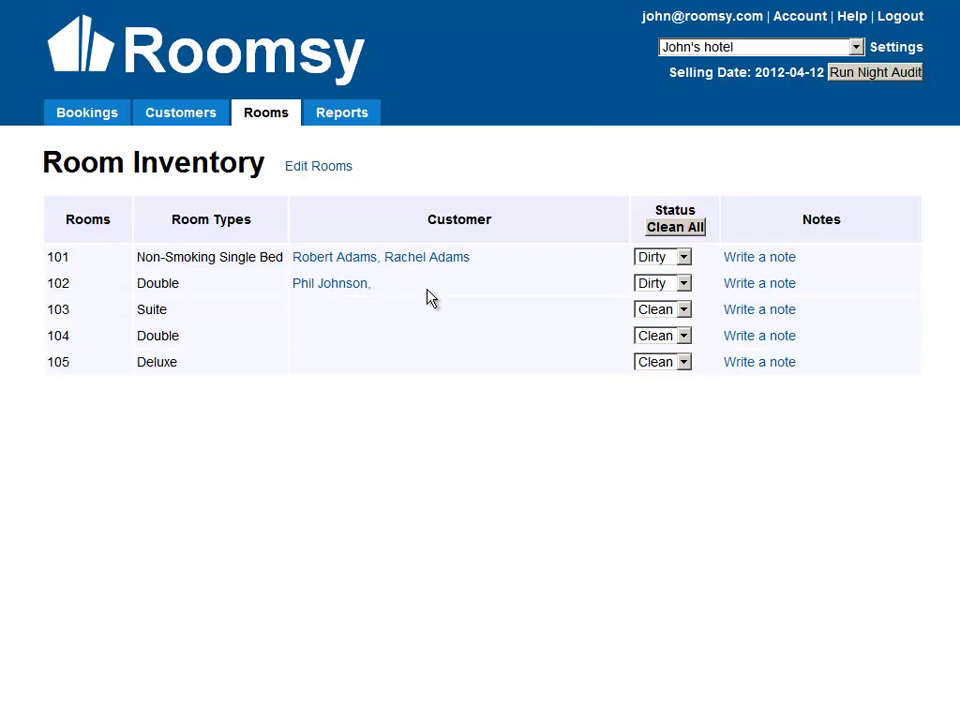
pyautogui.click(675, 263)
pyautogui.click(676, 264)
pyautogui.click(682, 287)
pyautogui.click(684, 315)
# Mark all rooms Clean with Clean All and confirm.
pyautogui.click(679, 230)
pyautogui.click(504, 416)
pyautogui.press('Return')
# Switch room 103 to Dirty, then back to Clean.
pyautogui.click(686, 311)
pyautogui.click(682, 343)
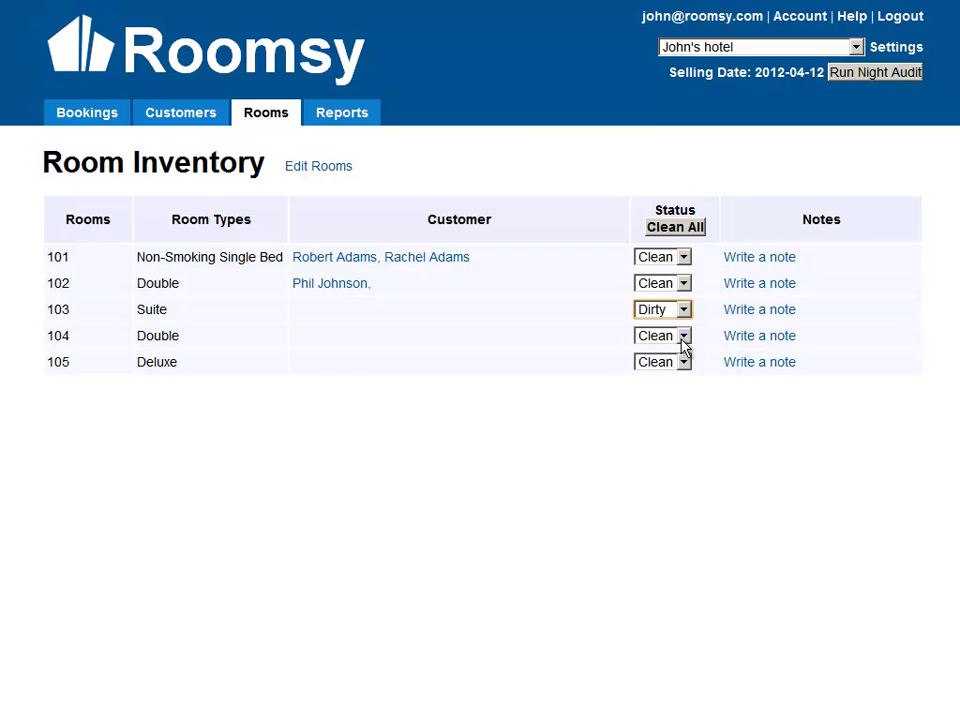
pyautogui.press('Return')
pyautogui.click(685, 310)
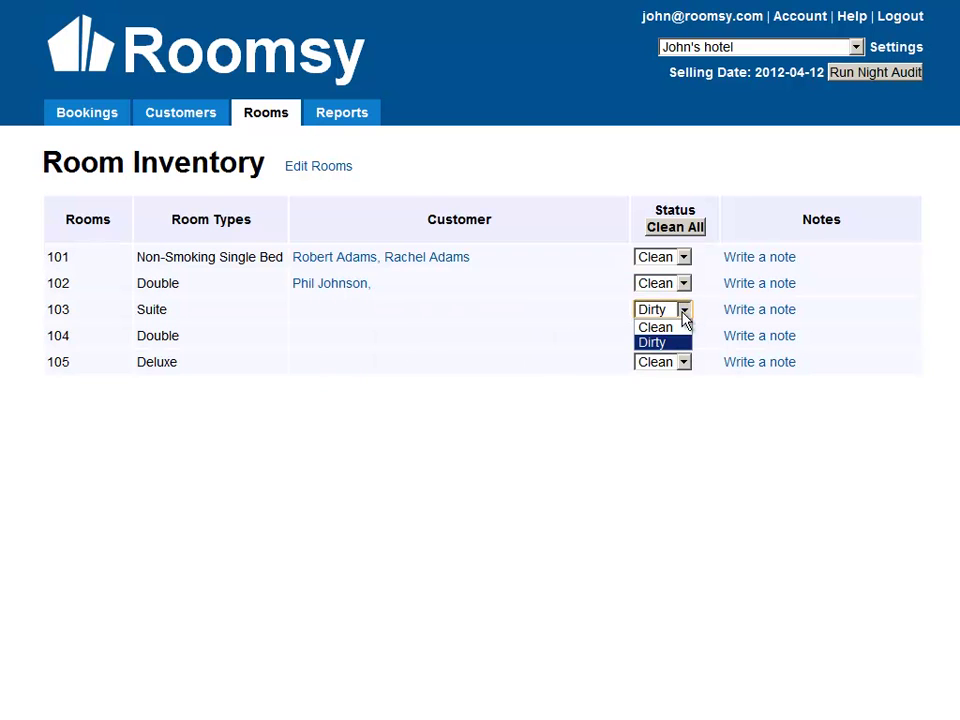
pyautogui.click(678, 334)
pyautogui.press('Return')
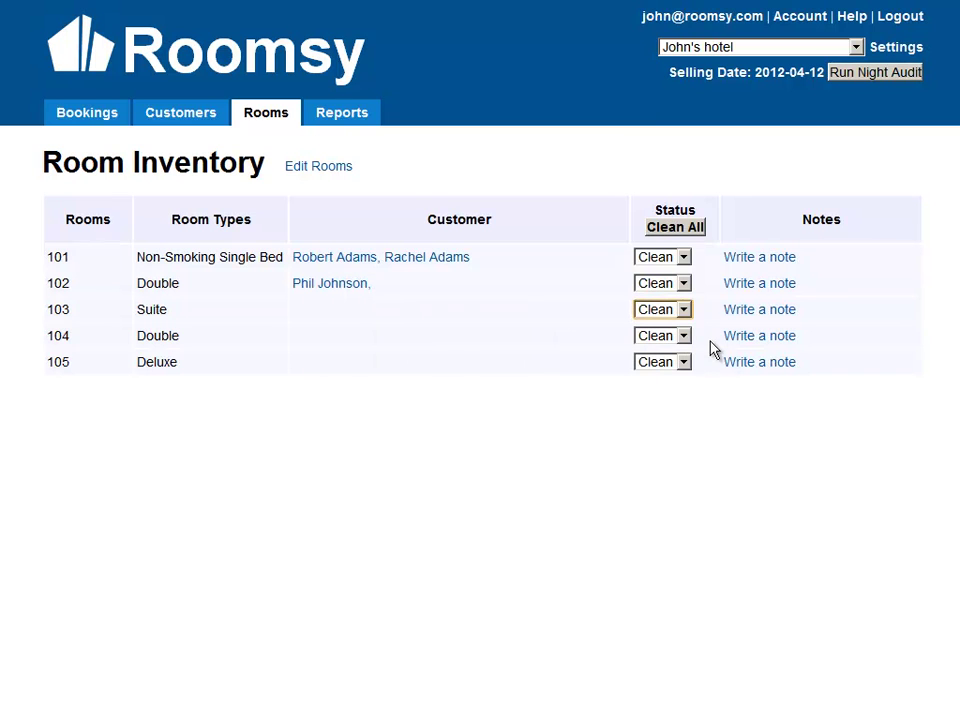
# Open room 101's note and close it unsaved, then go to Reports.
pyautogui.click(756, 258)
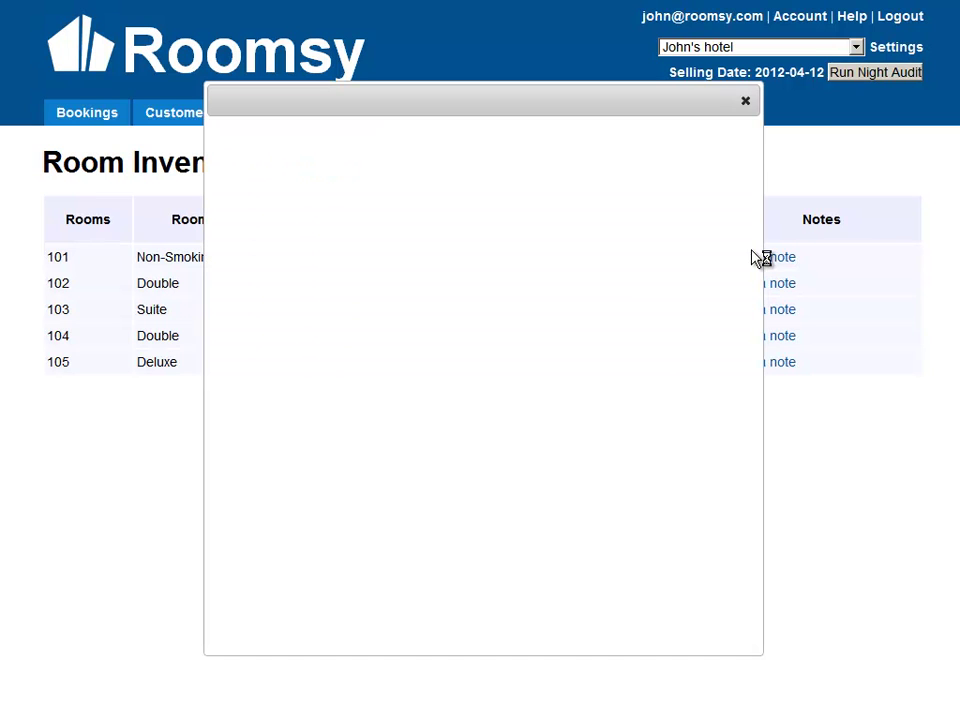
pyautogui.click(745, 102)
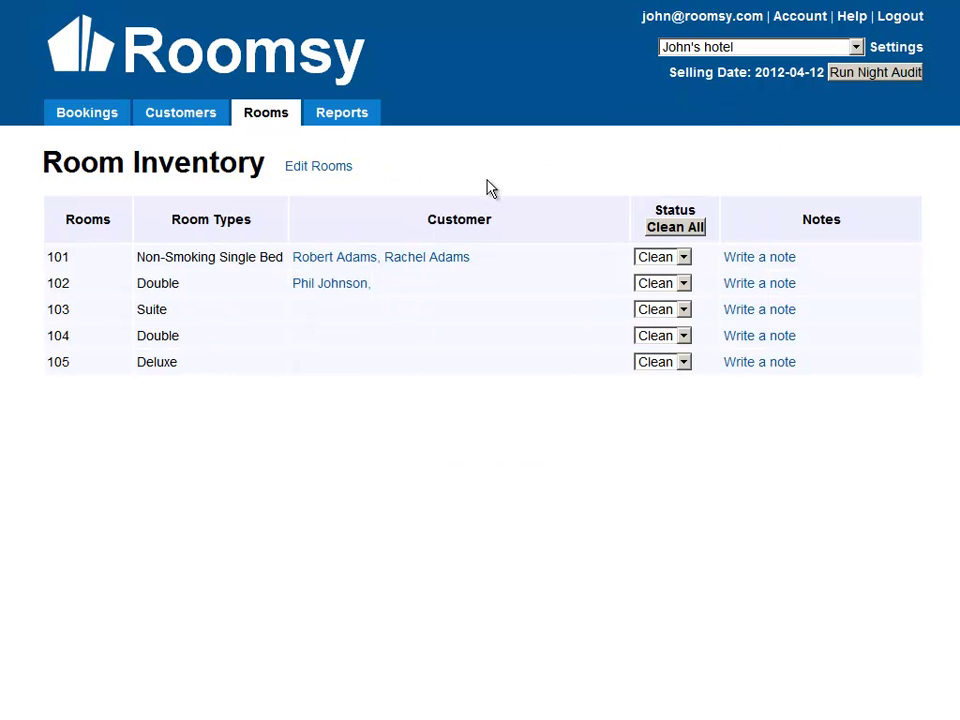
pyautogui.click(343, 115)
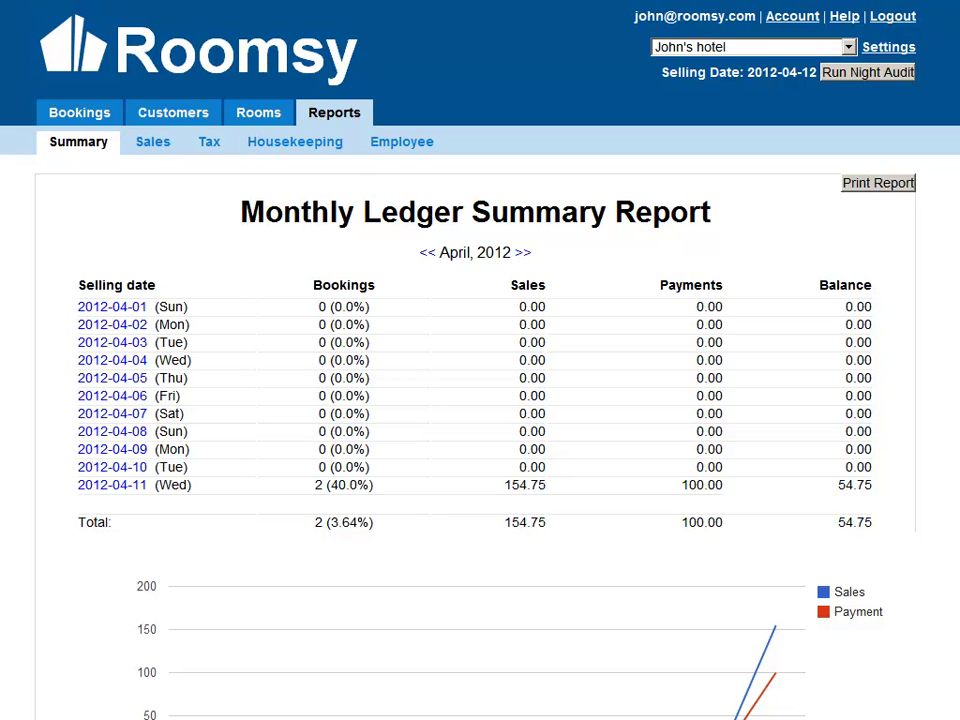
pyautogui.scroll(-3, 480, 400)
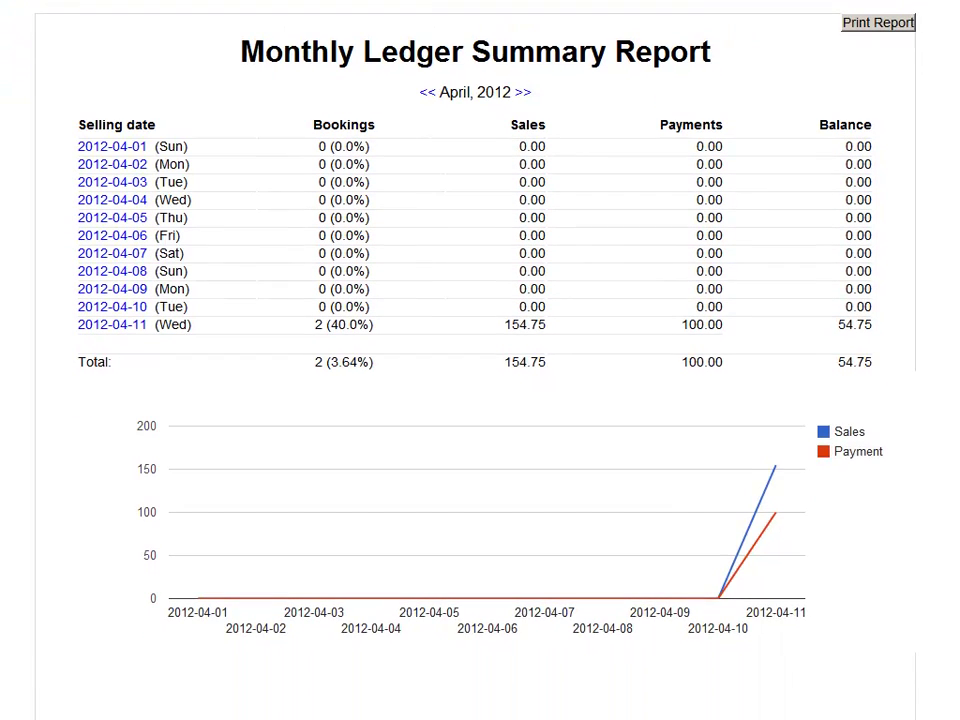
pyautogui.scroll(1, 793, 435)
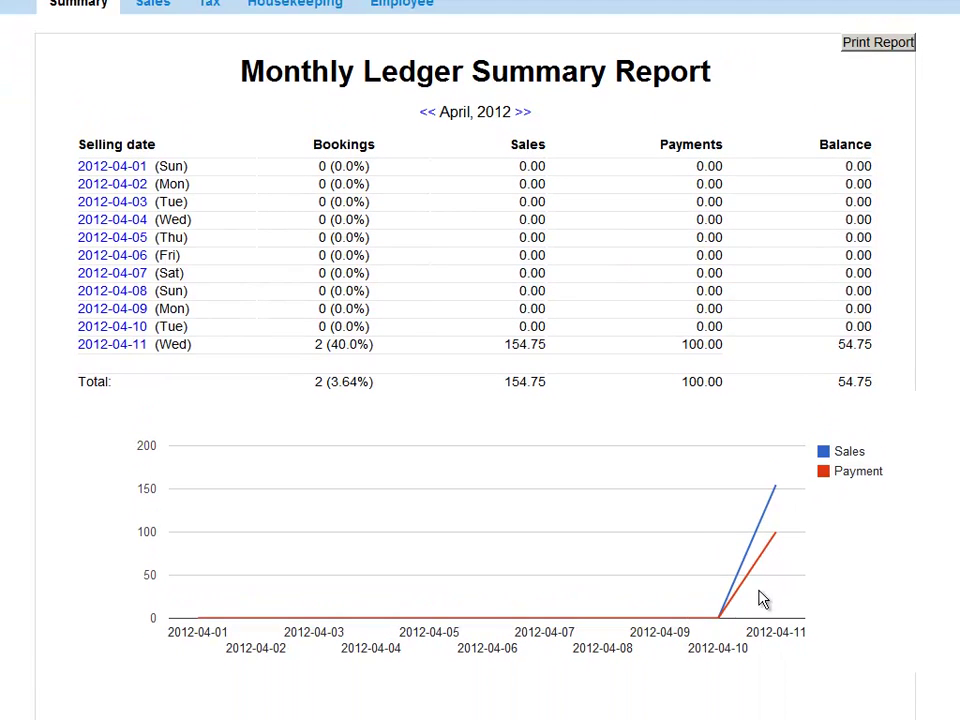
pyautogui.moveTo(779, 496)
pyautogui.moveTo(280, 347); pyautogui.dragTo(680, 341)
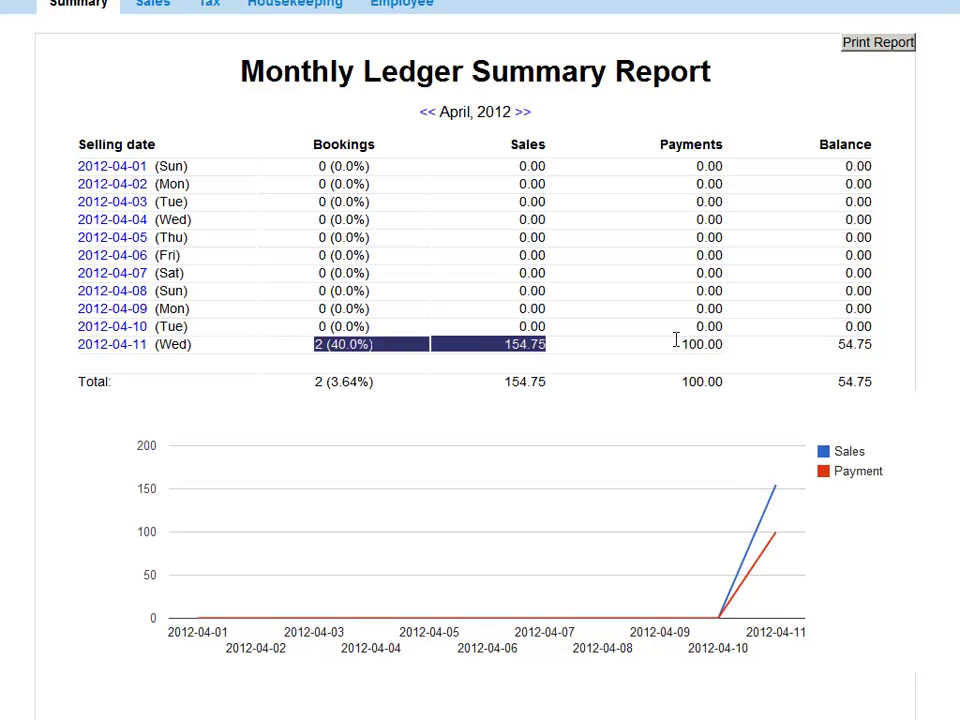
pyautogui.click(745, 348)
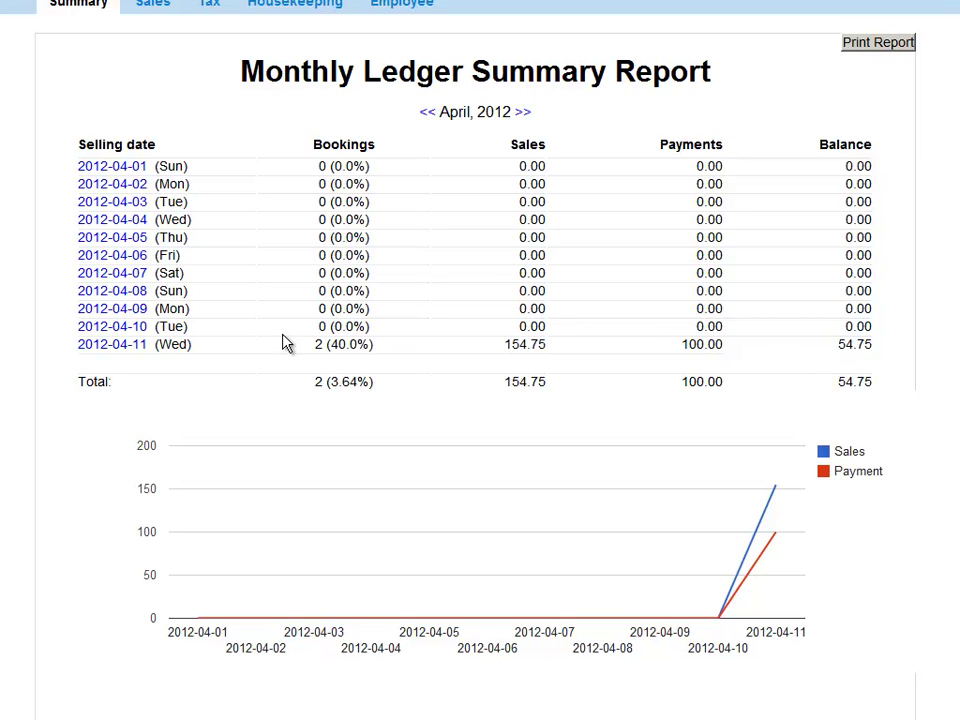
pyautogui.click(128, 348)
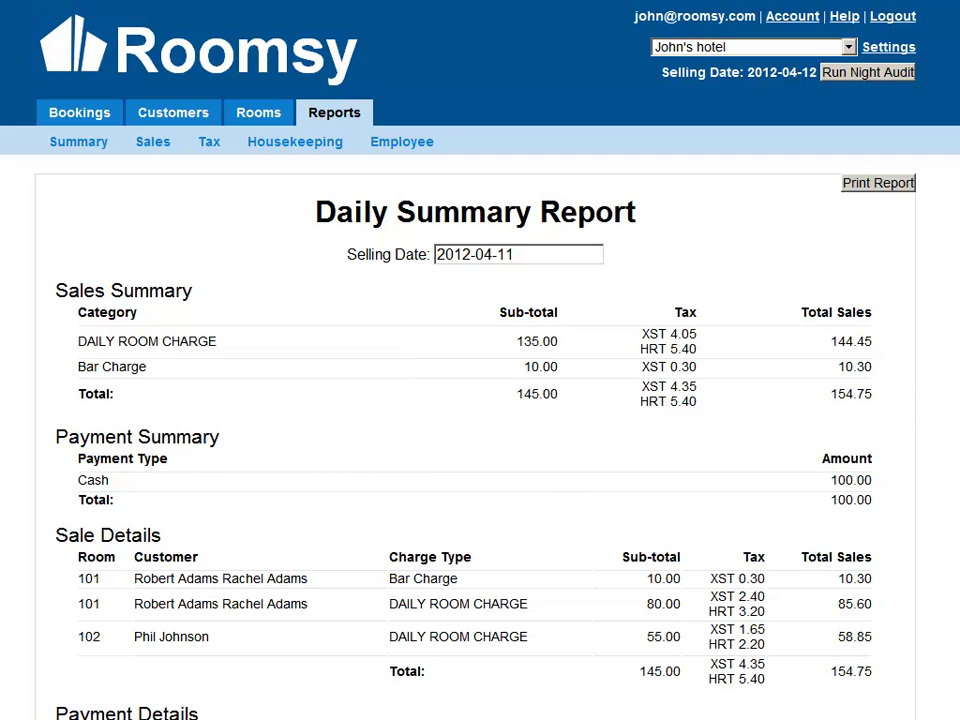
pyautogui.scroll(-2, 480, 400)
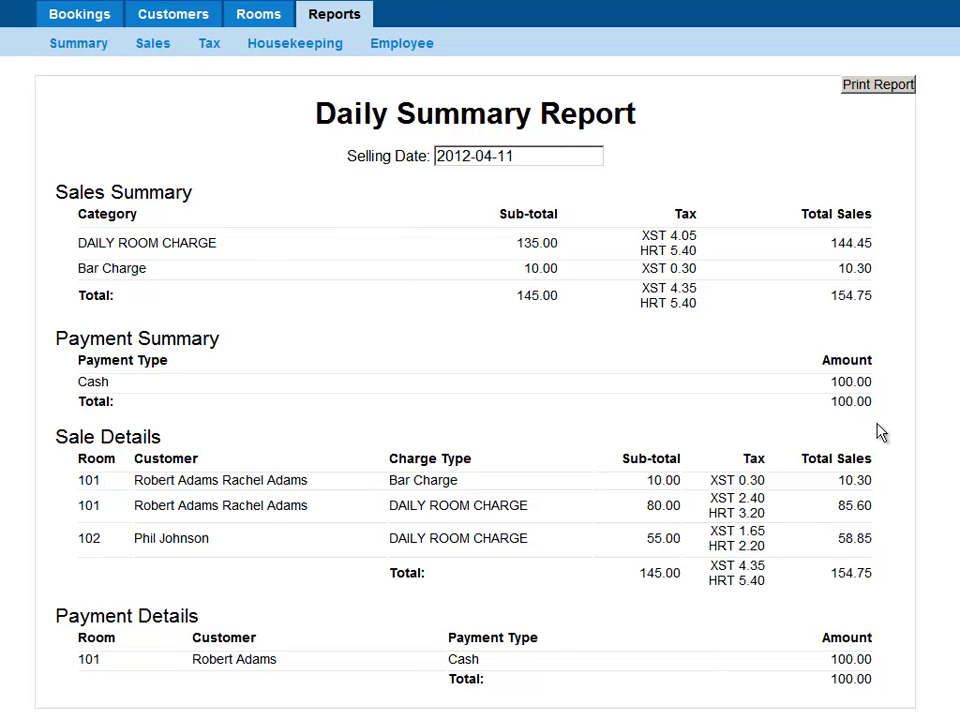
pyautogui.click(535, 155)
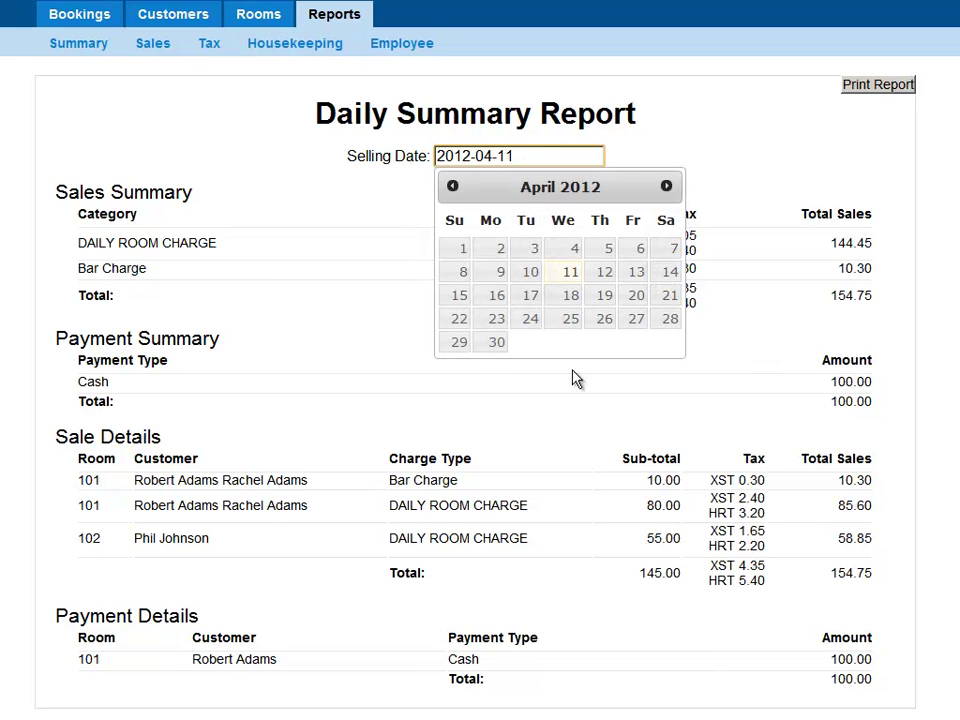
pyautogui.click(354, 291)
pyautogui.hotkey('alt', 'Left')
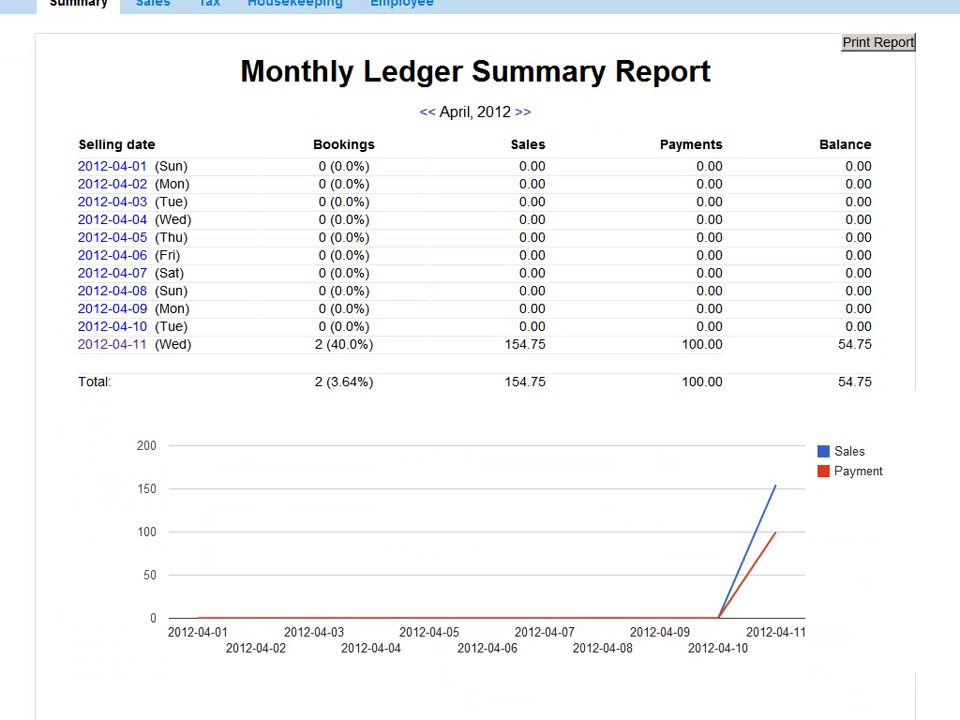
pyautogui.scroll(2, 469, 252)
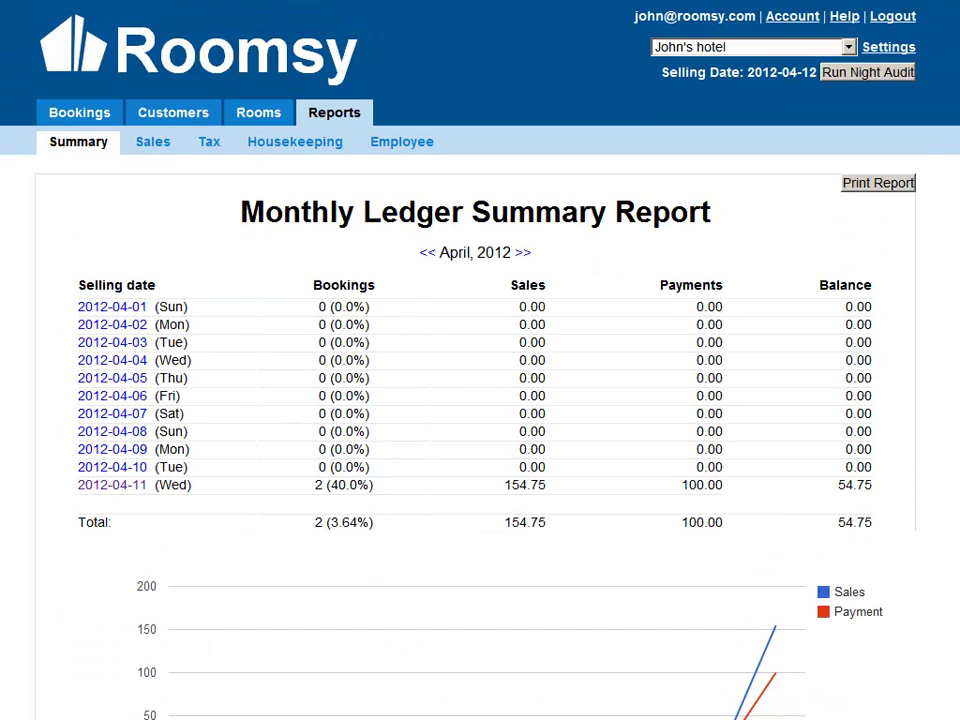
# View the April 2012 Monthly Sale Report showing 154.75 total sales on 2012-04-11.
pyautogui.click(152, 145)
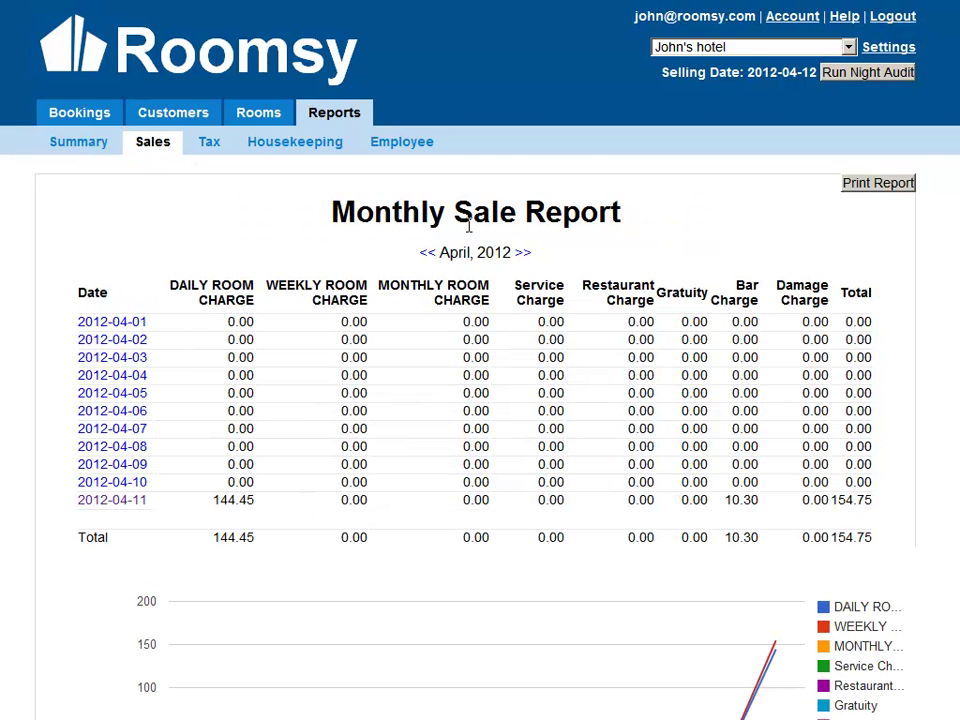
pyautogui.scroll(-3, 480, 400)
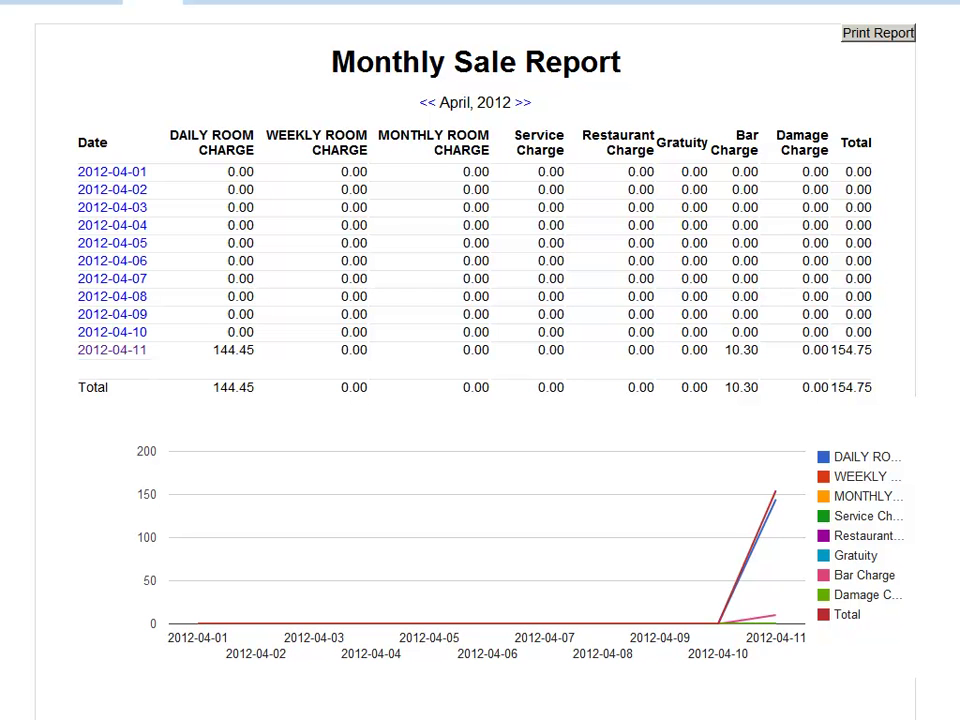
pyautogui.scroll(2, 643, 206)
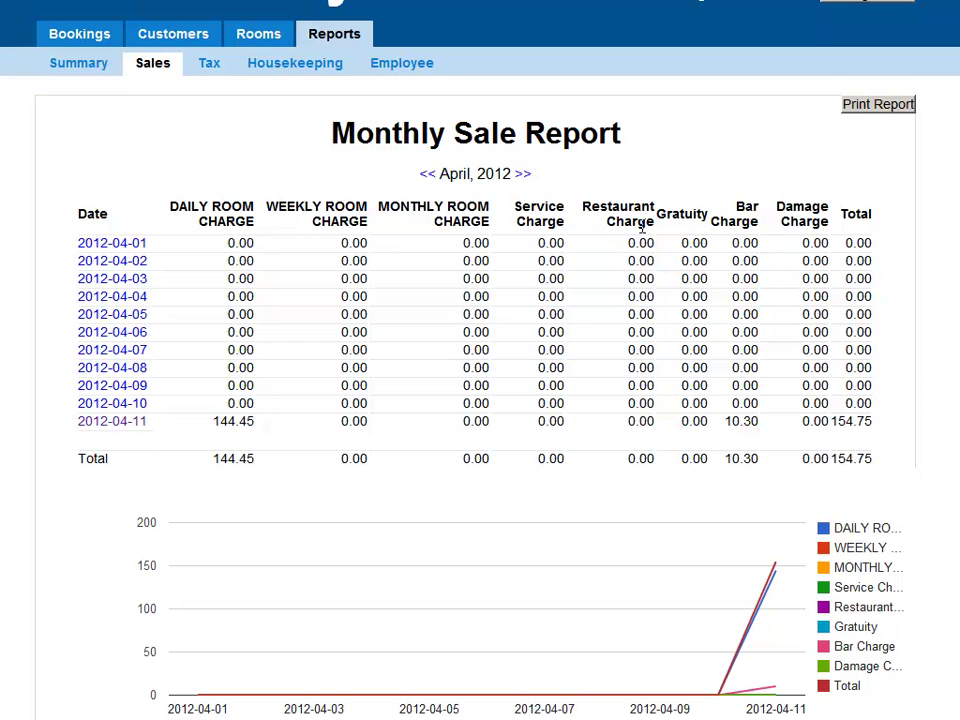
# Check the Tax report, then view the 2012-04-12 Housekeeping Report with all rooms Clean.
pyautogui.click(209, 68)
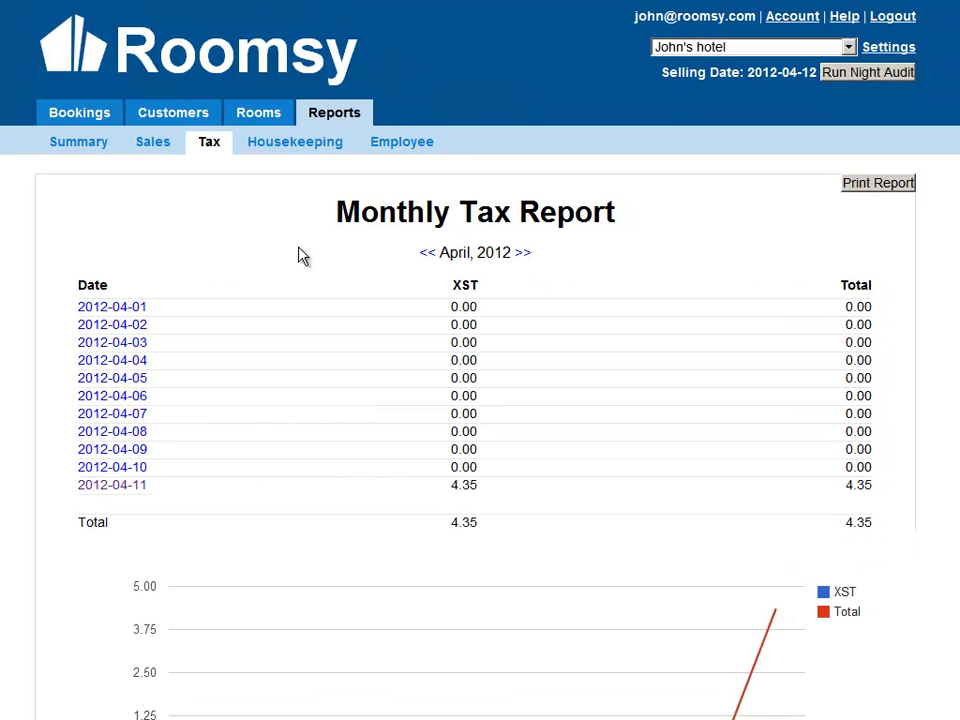
pyautogui.click(271, 150)
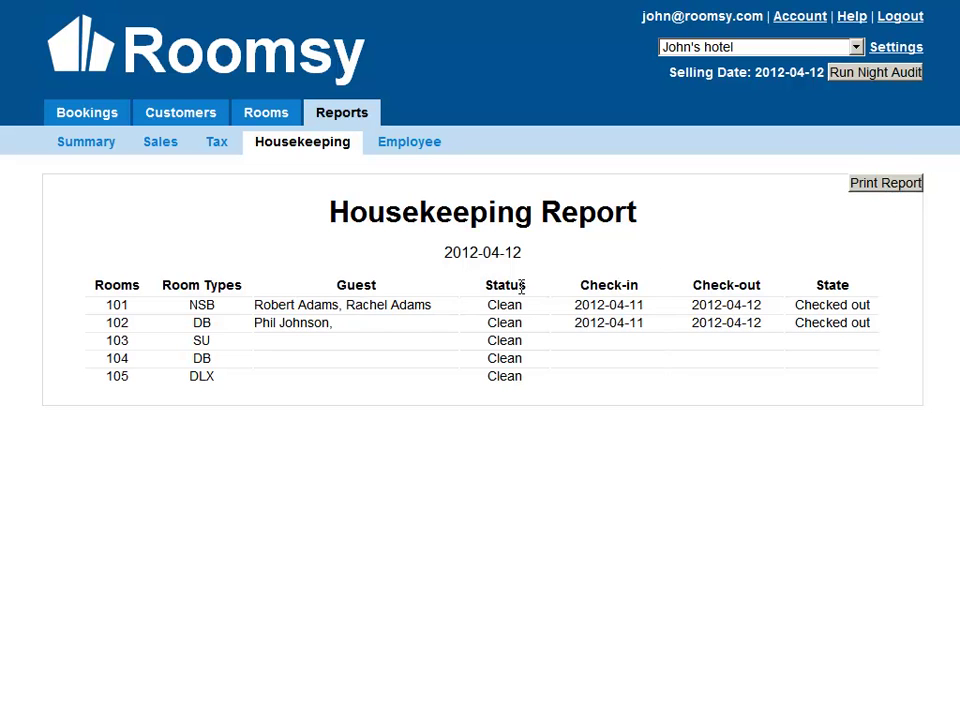
pyautogui.moveTo(491, 311); pyautogui.dragTo(537, 372)
pyautogui.click(538, 373)
# View the Employee report and check the Employee Name list without changing it.
pyautogui.click(418, 153)
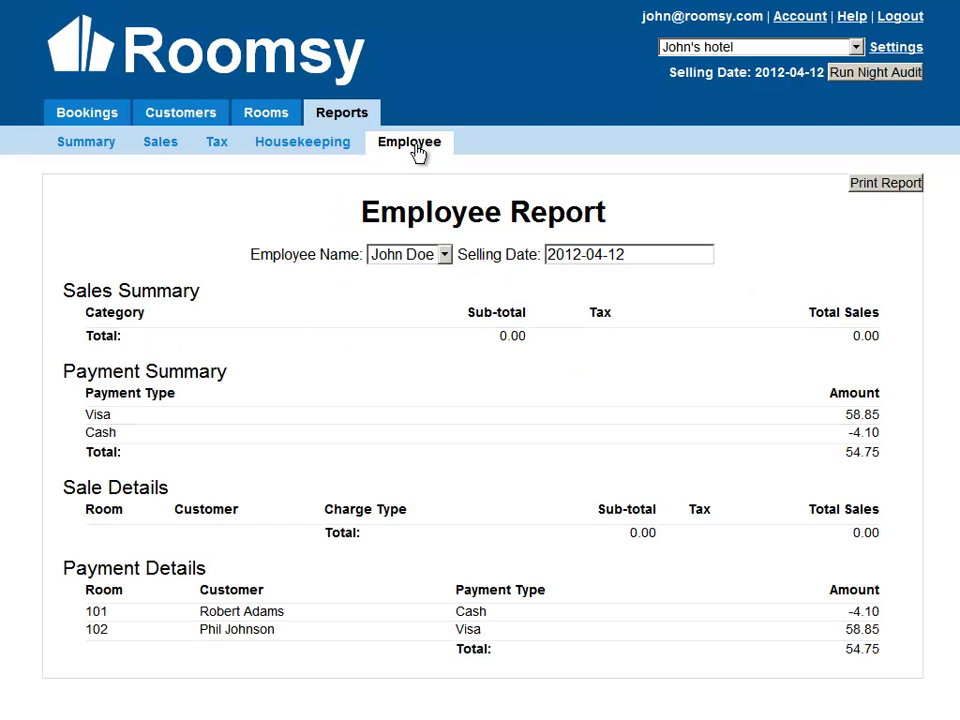
pyautogui.click(433, 254)
pyautogui.click(429, 327)
# Go to Bookings, open Help, and highlight the support phone number and e-mail.
pyautogui.click(90, 119)
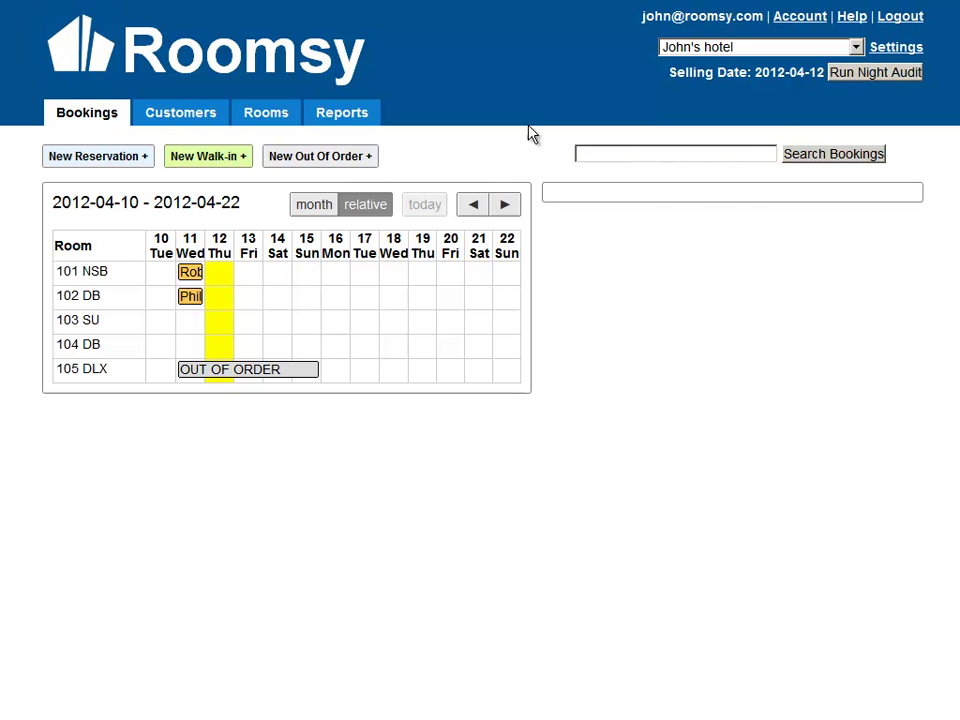
pyautogui.click(852, 18)
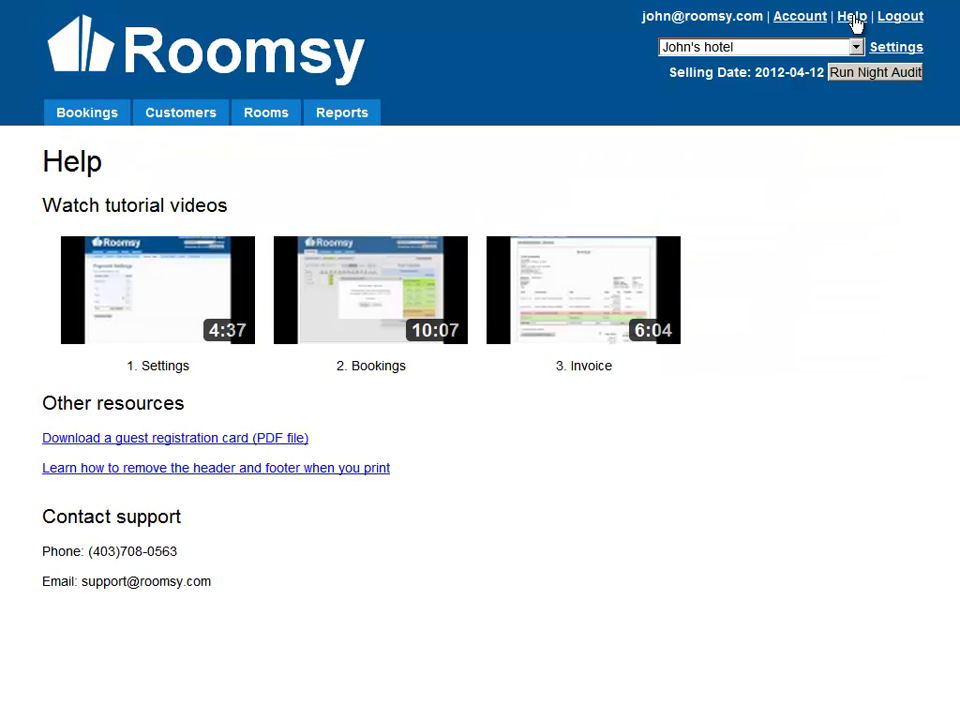
pyautogui.moveTo(72, 551); pyautogui.dragTo(186, 547)
pyautogui.click(188, 551)
pyautogui.moveTo(231, 585); pyautogui.dragTo(78, 585)
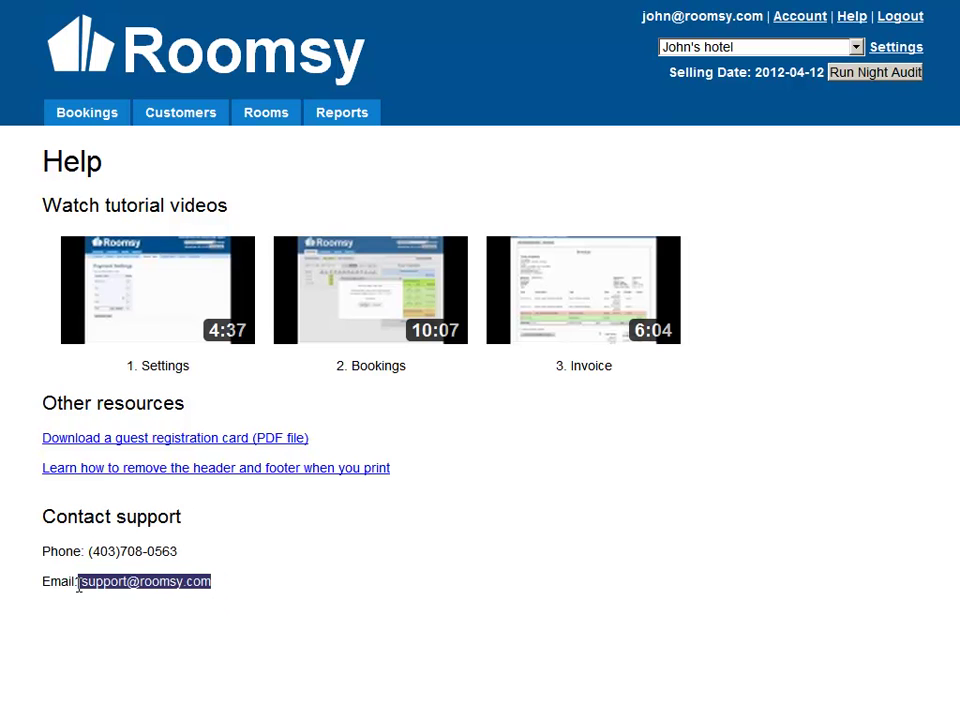
pyautogui.click(78, 585)
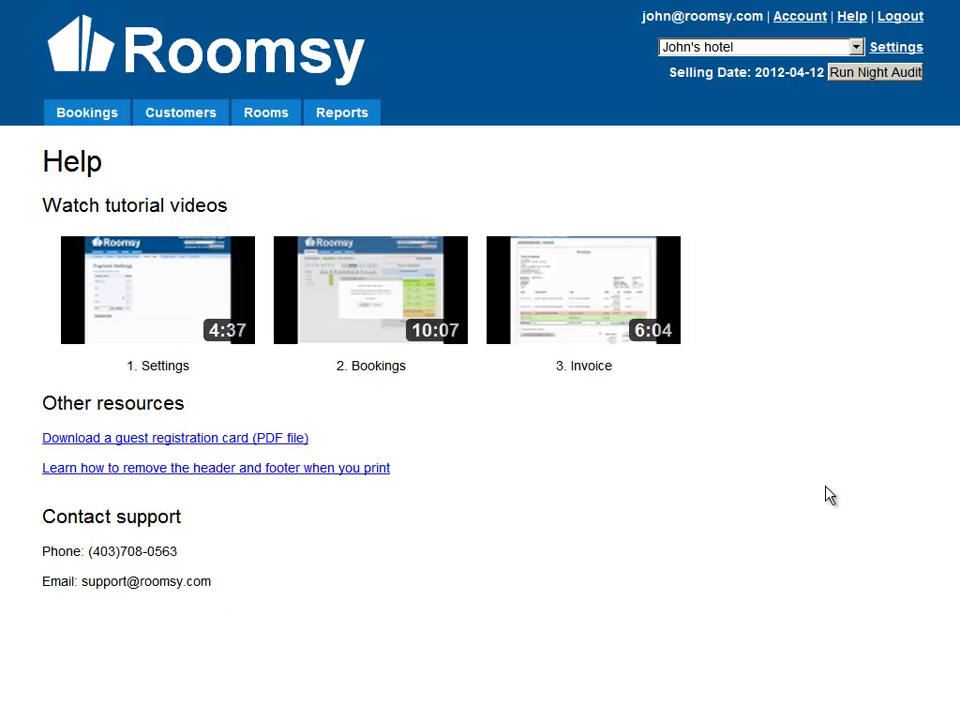